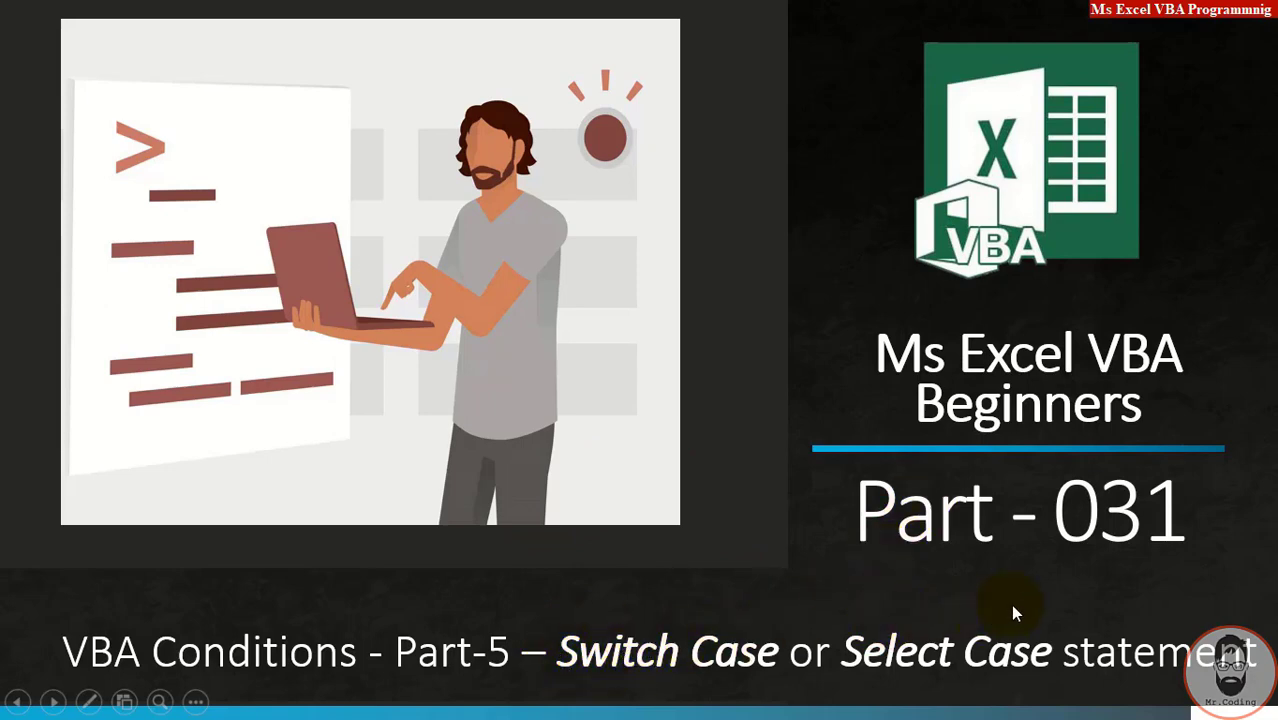
Step: Advance the slideshow from the Part-031 title to the Select Case Syntax template slide
click(922, 589)
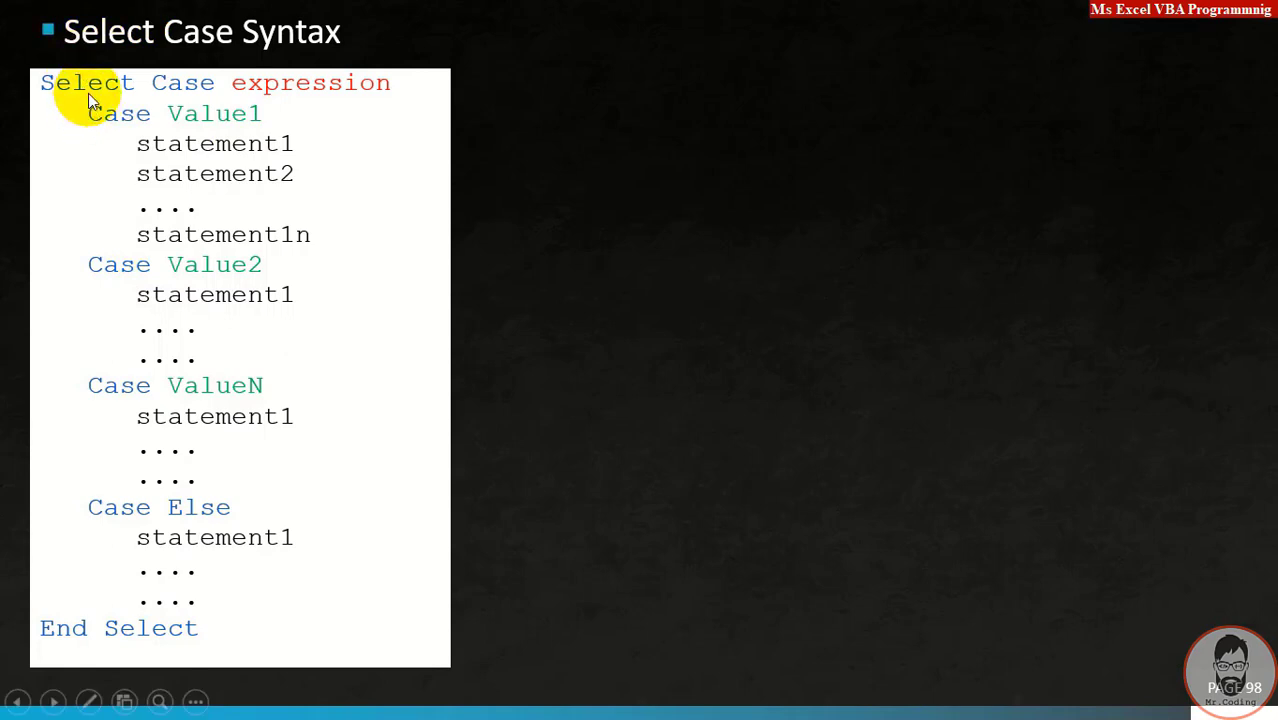
Step: Reveal the callouts: expression can be any variable, and a Value1 match runs its statements
click(309, 84)
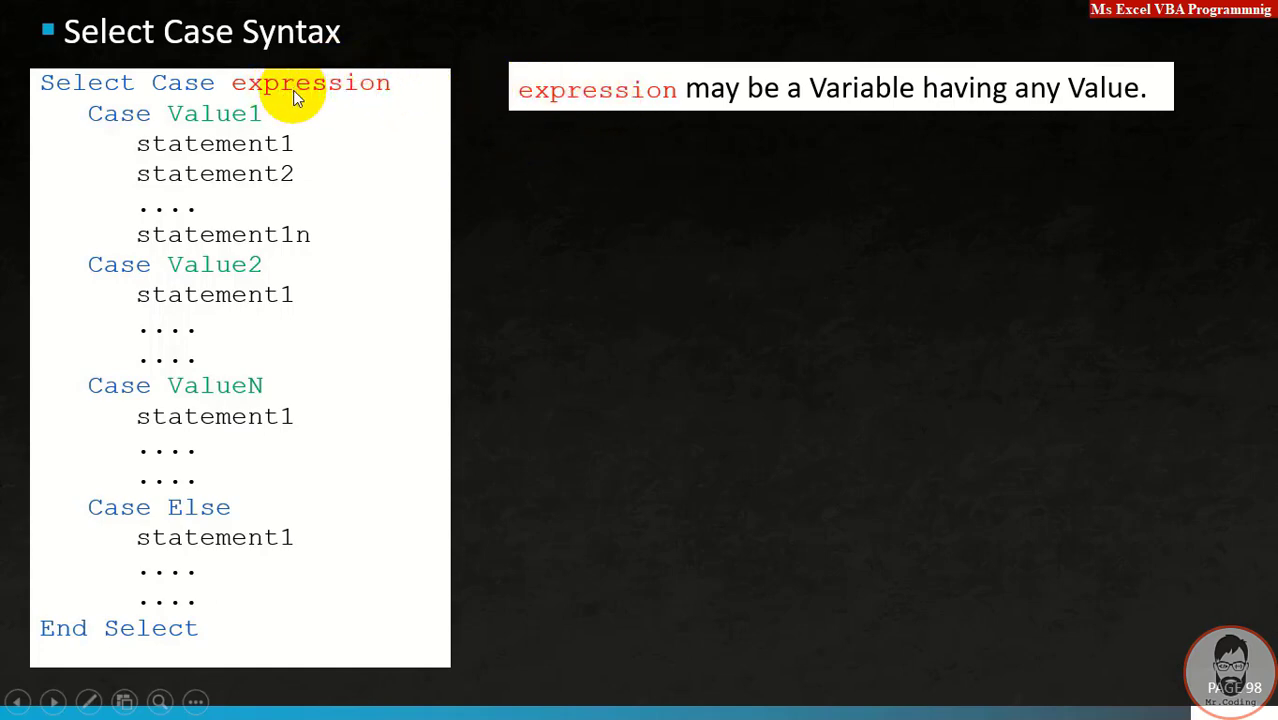
click(170, 125)
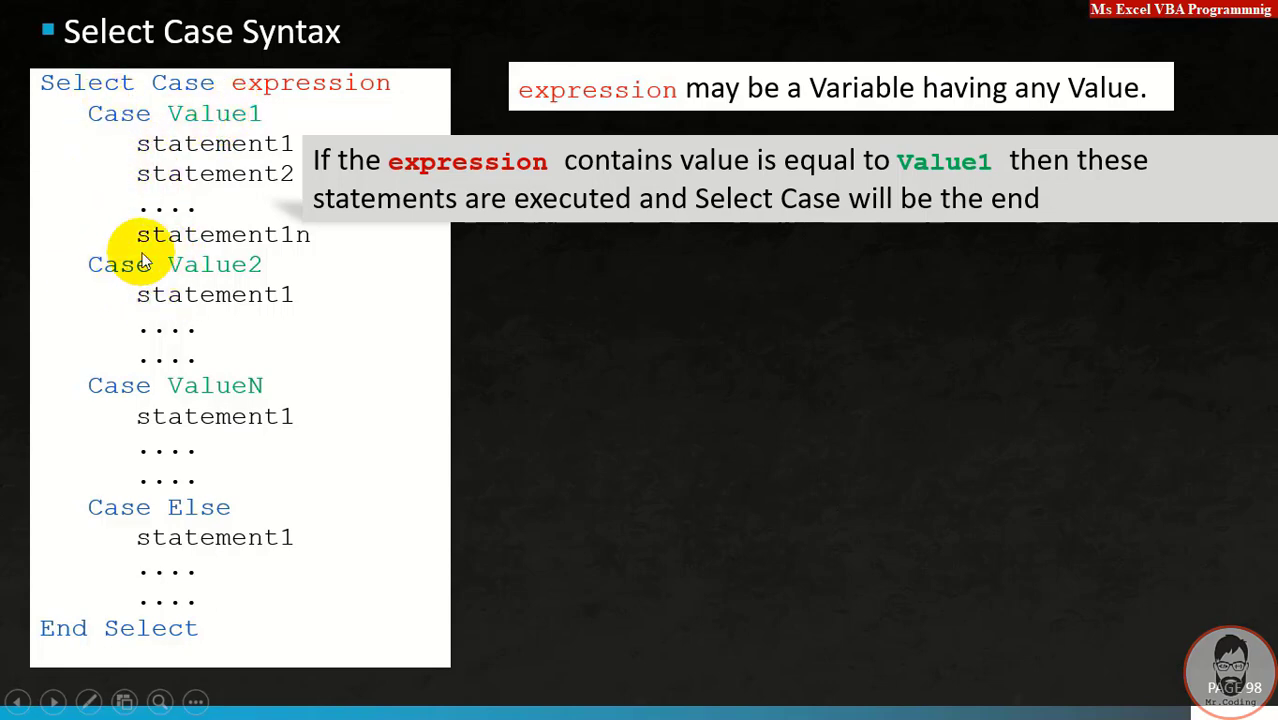
Step: Bring in the Value2, ValueN and Case Else callouts on the Select Case slide
click(212, 264)
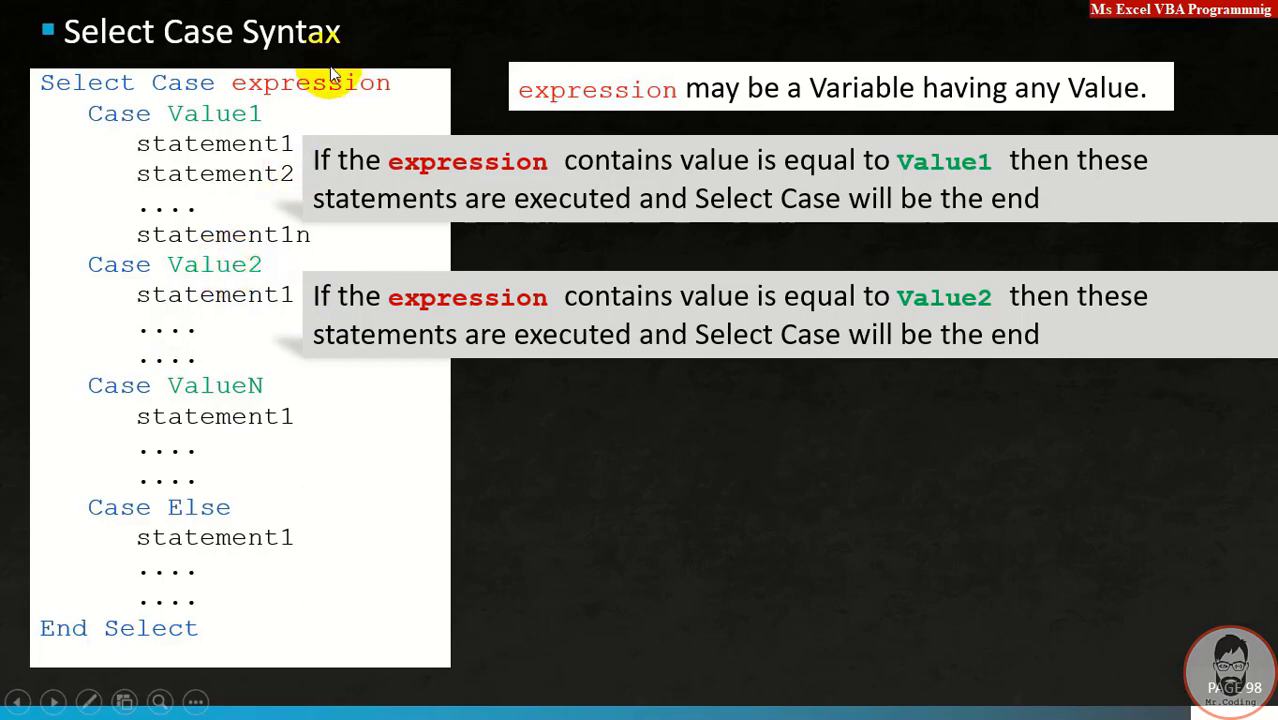
click(243, 271)
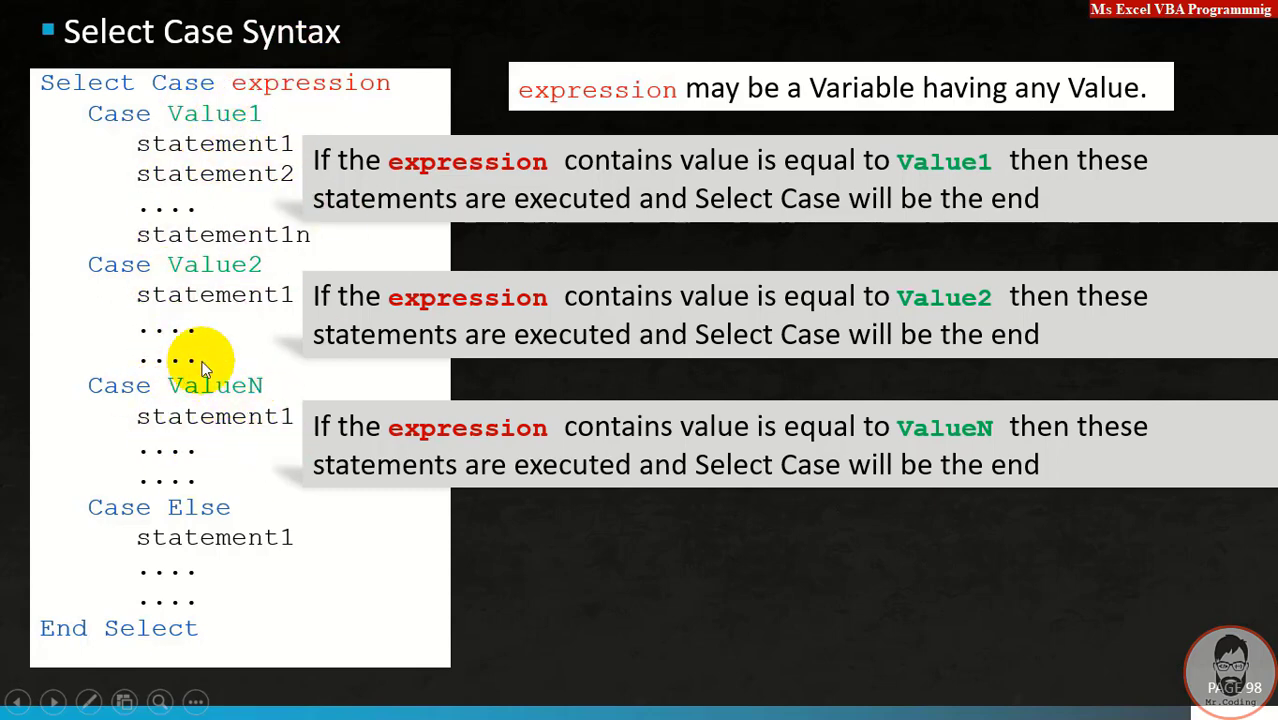
click(222, 510)
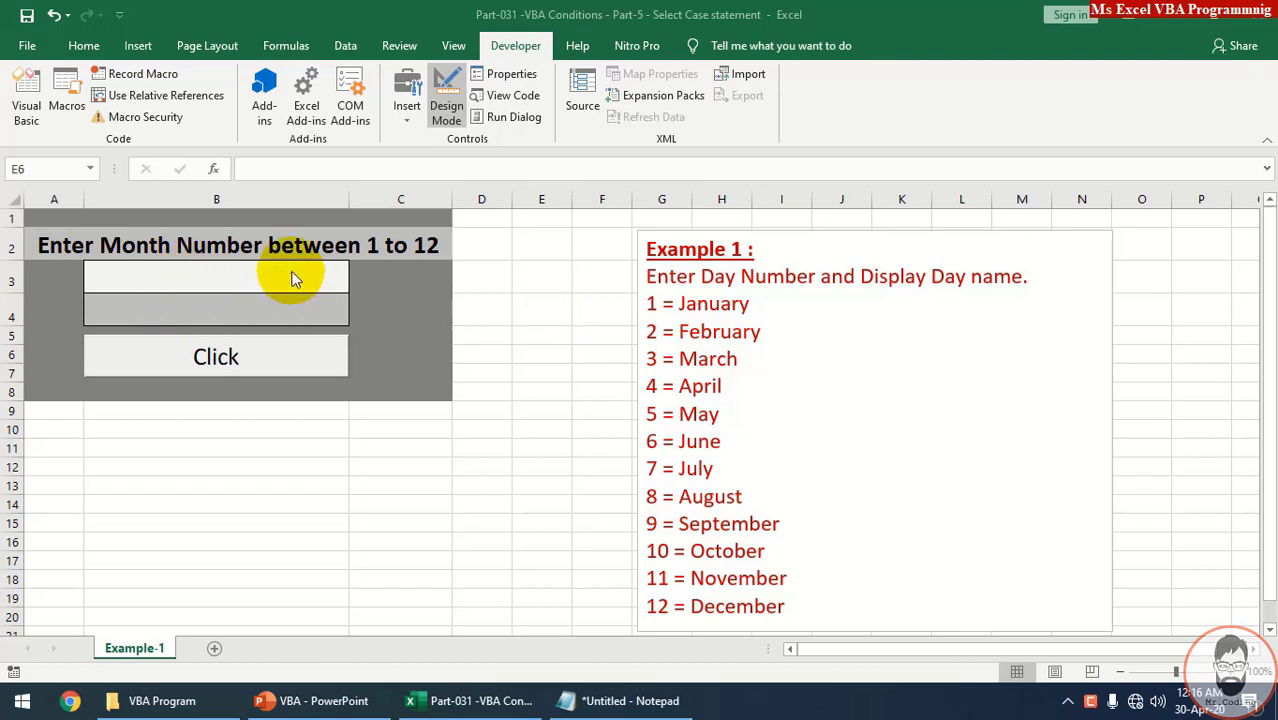
Step: Enter month number 2 in B3, leave Design Mode and run the sheet's Click button
click(244, 284)
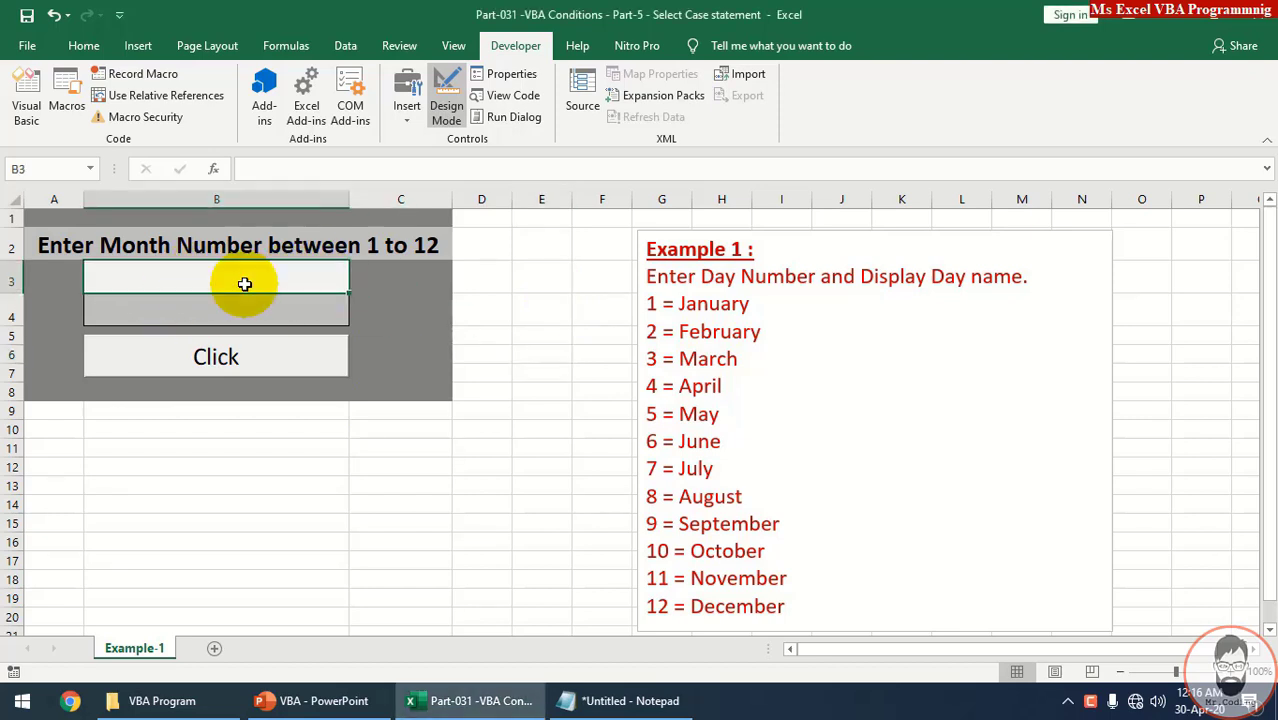
text(2)
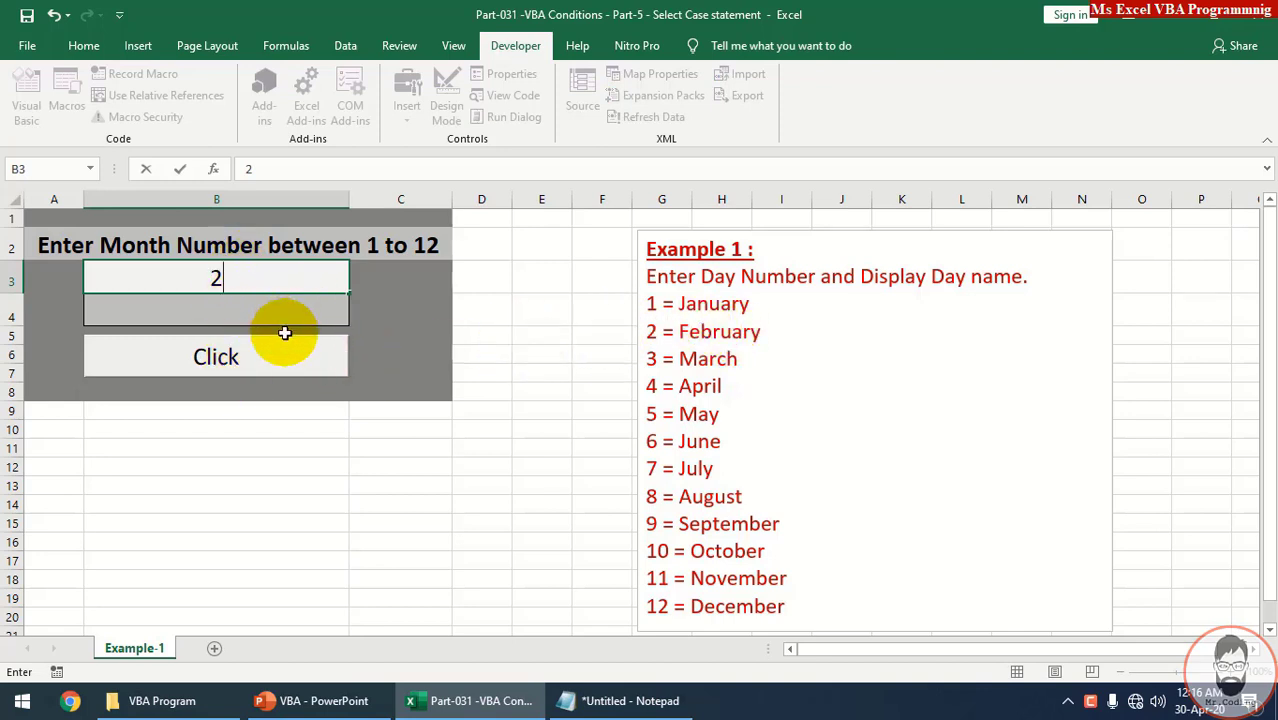
click(238, 357)
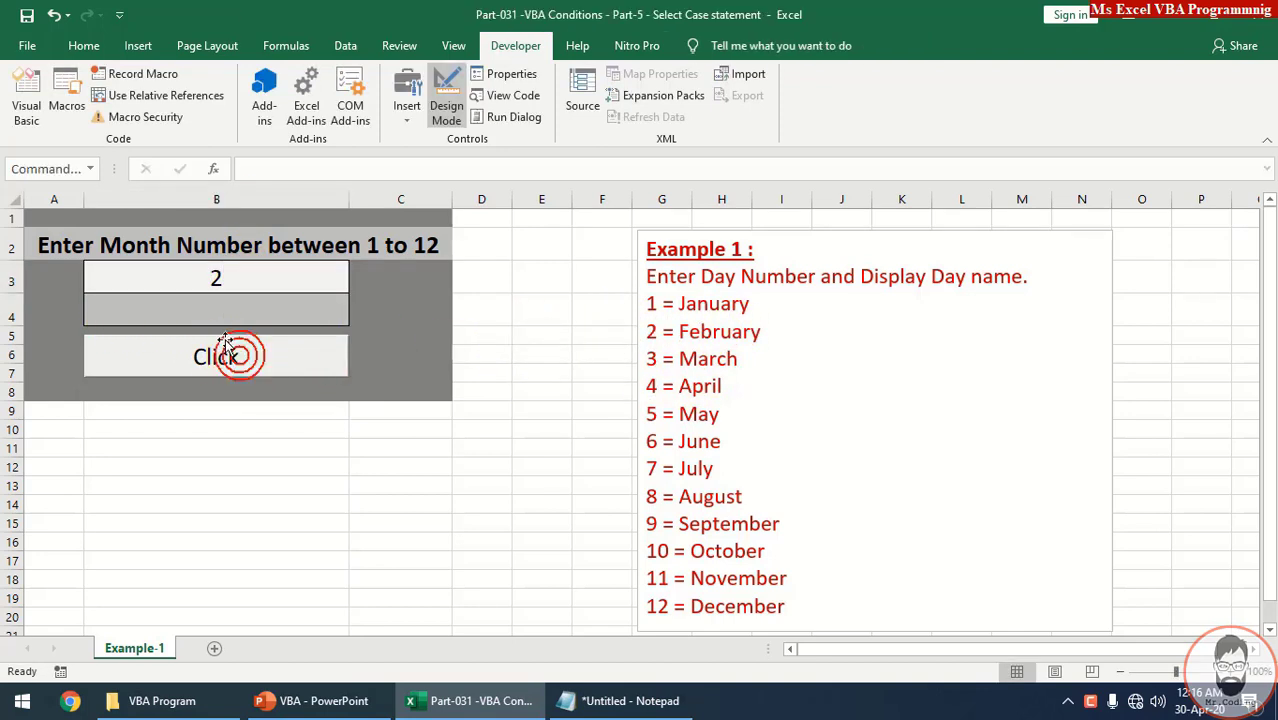
click(447, 90)
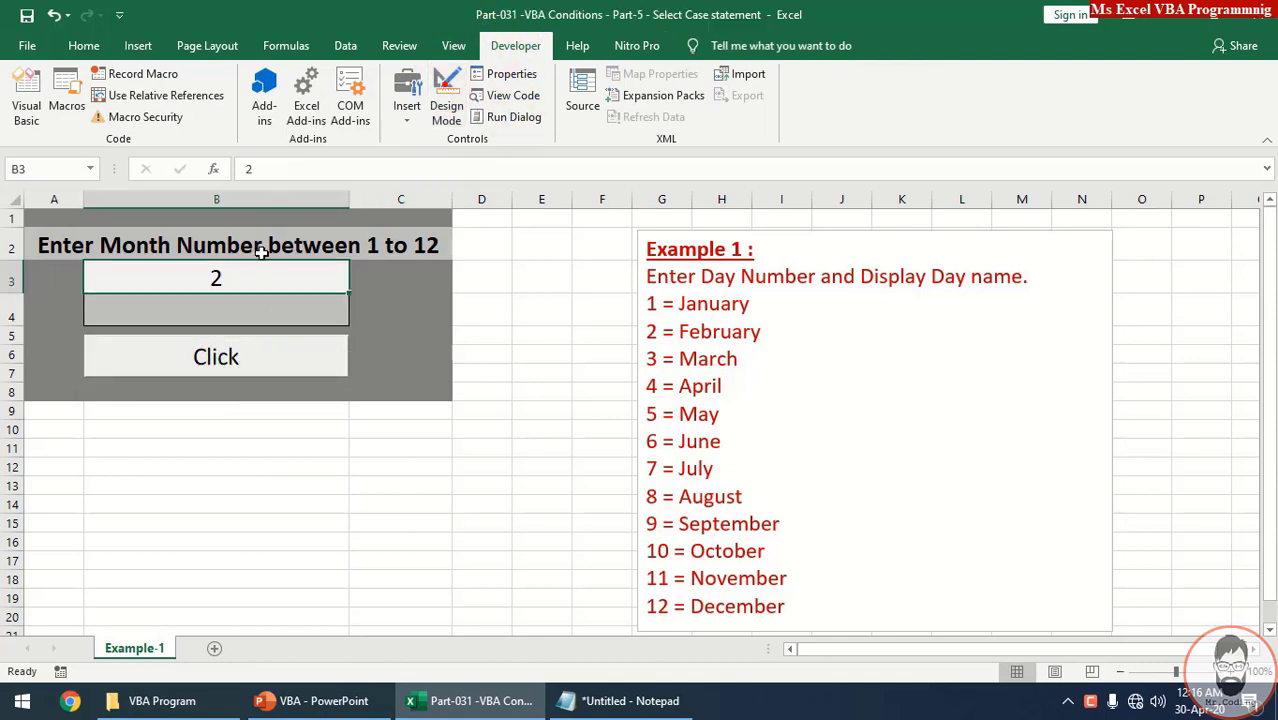
click(218, 360)
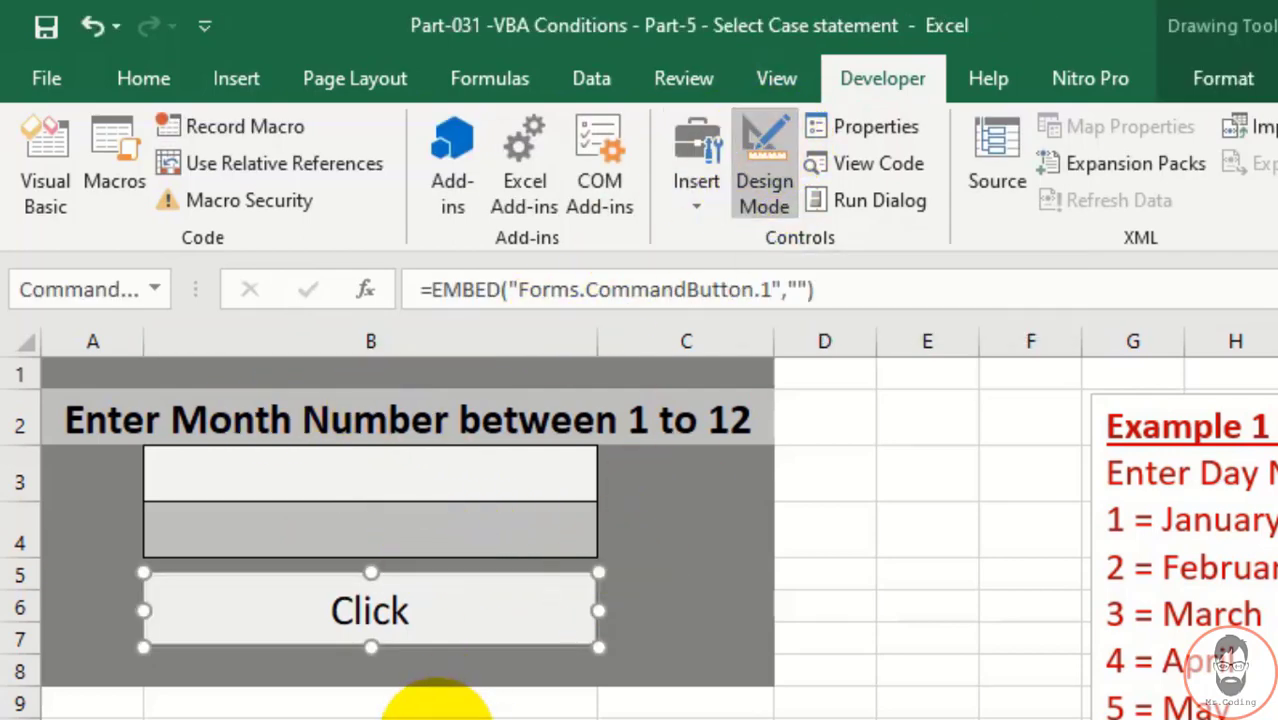
Step: Open CommandButton1_Click from the button and declare 'Dim monthNo As Integer'
click(428, 705)
click(449, 610)
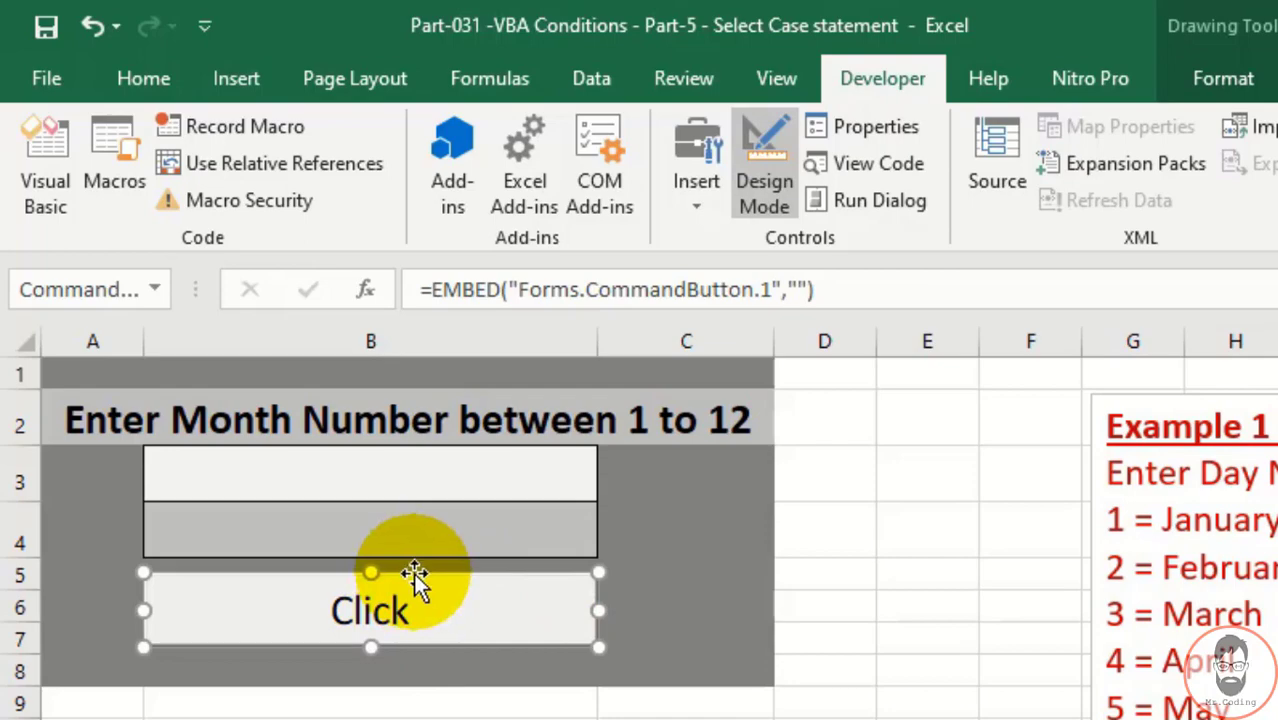
double_click(457, 605)
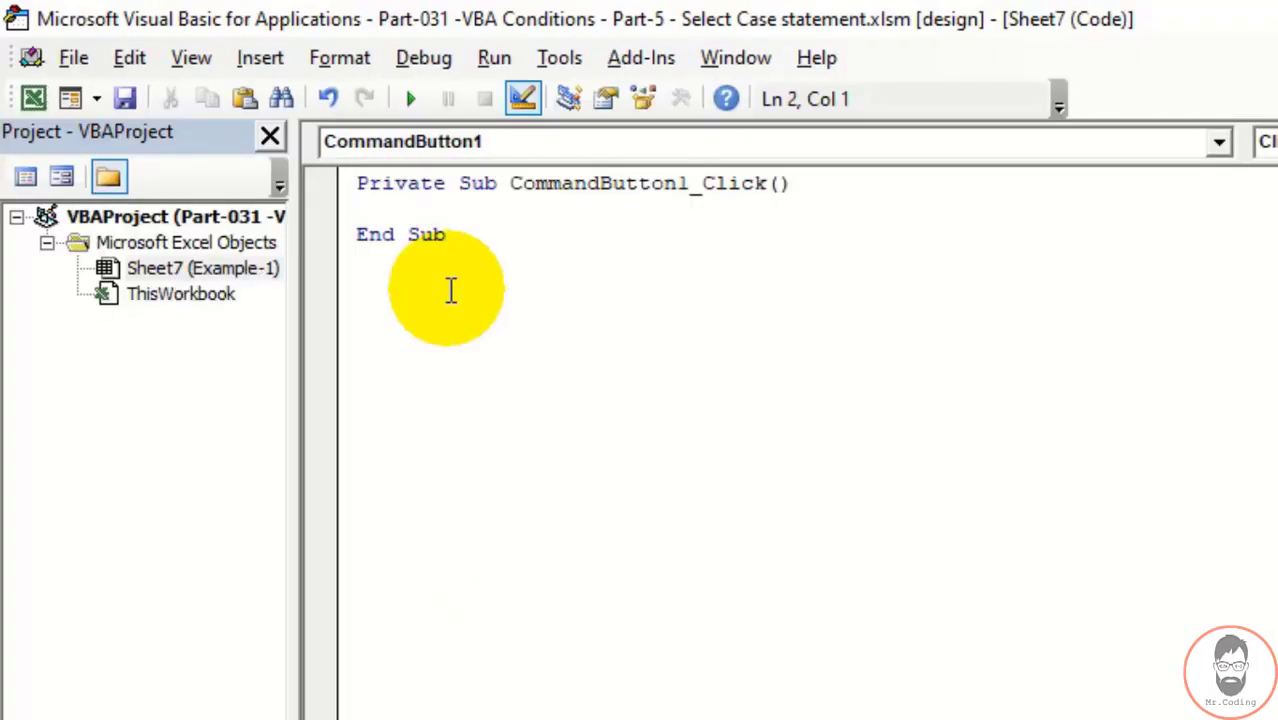
text(Dim monthNo As Integer)
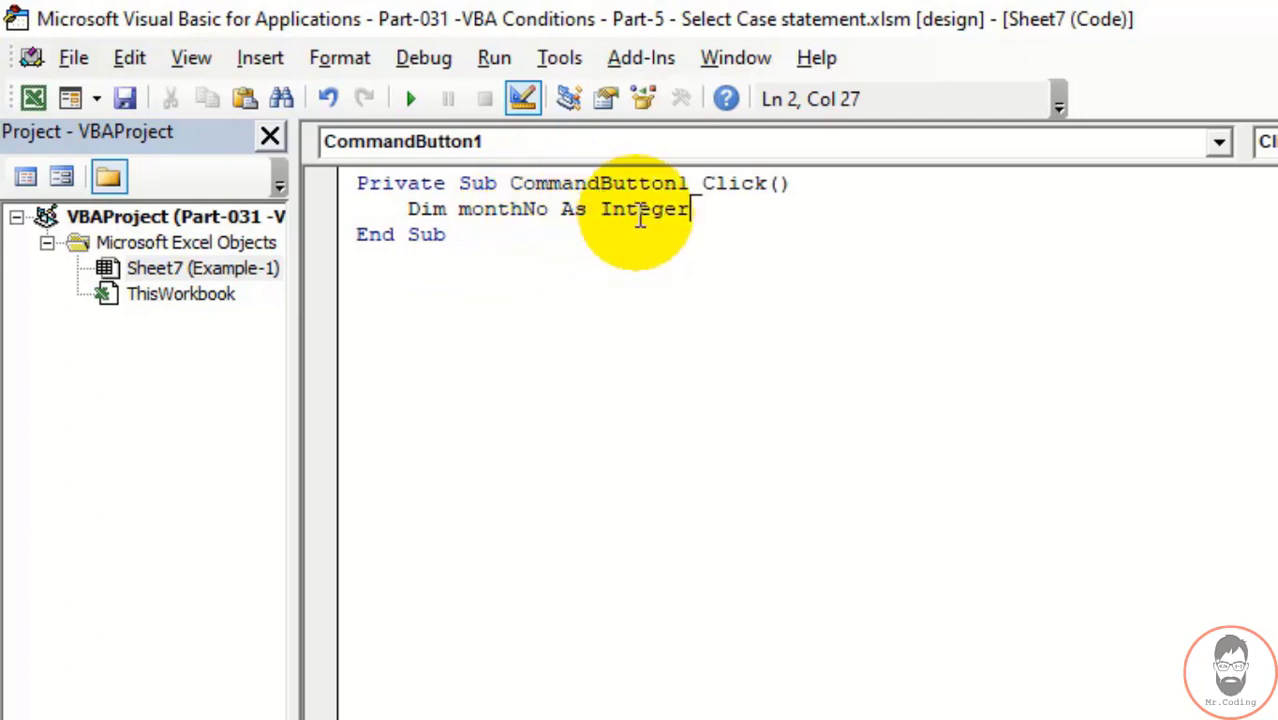
key(Return)
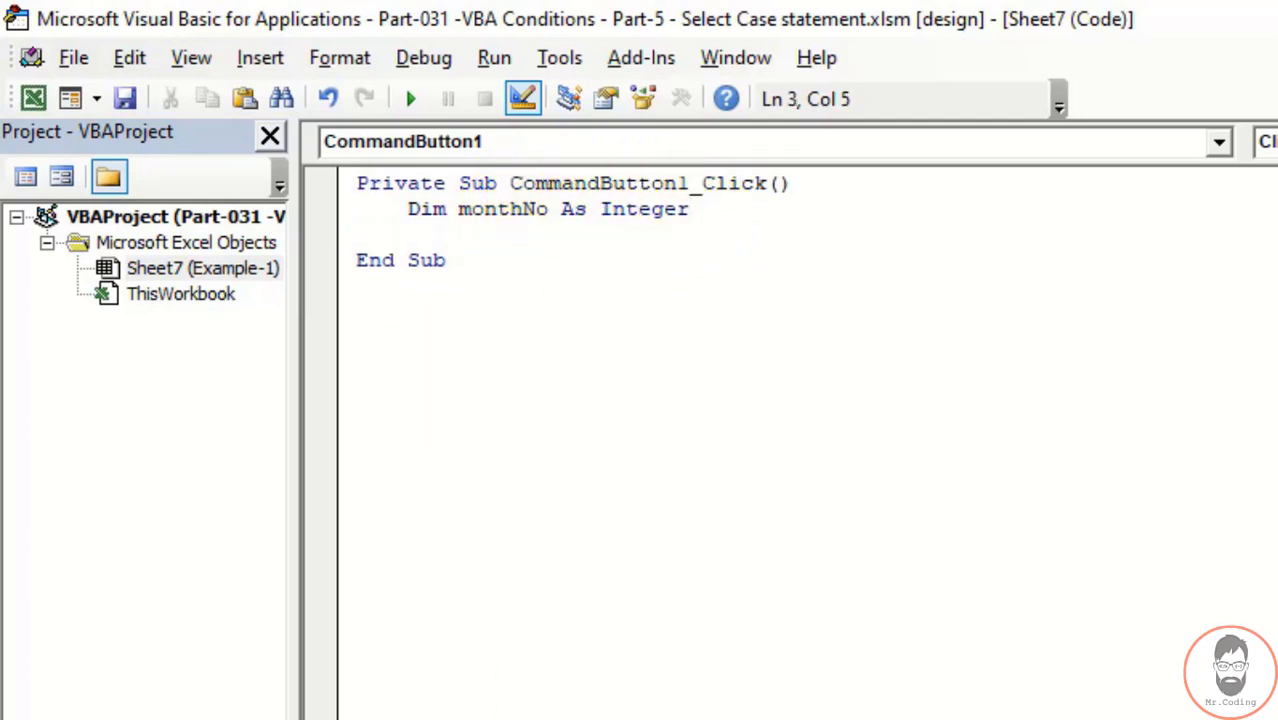
Step: Check input cell B3 on the sheet, then return to the empty line below the declaration
key(alt+F11)
click(457, 468)
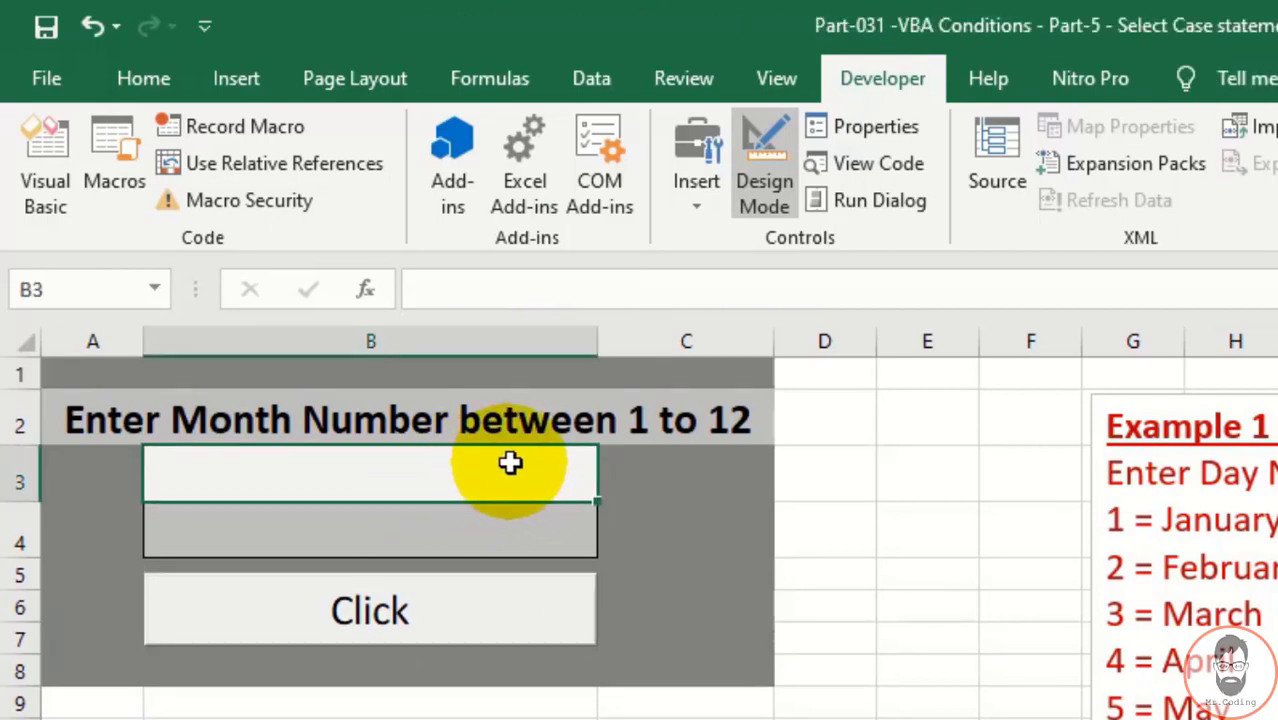
key(alt+F11)
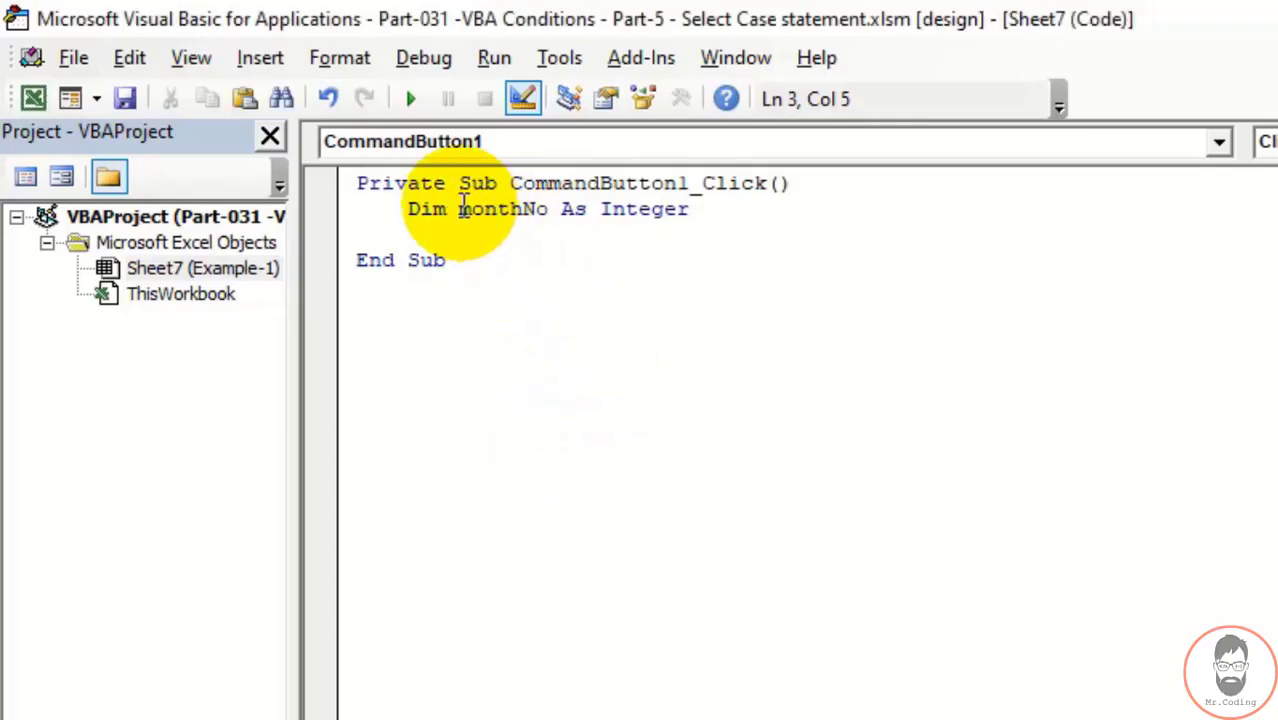
drag(458, 209, 548, 209)
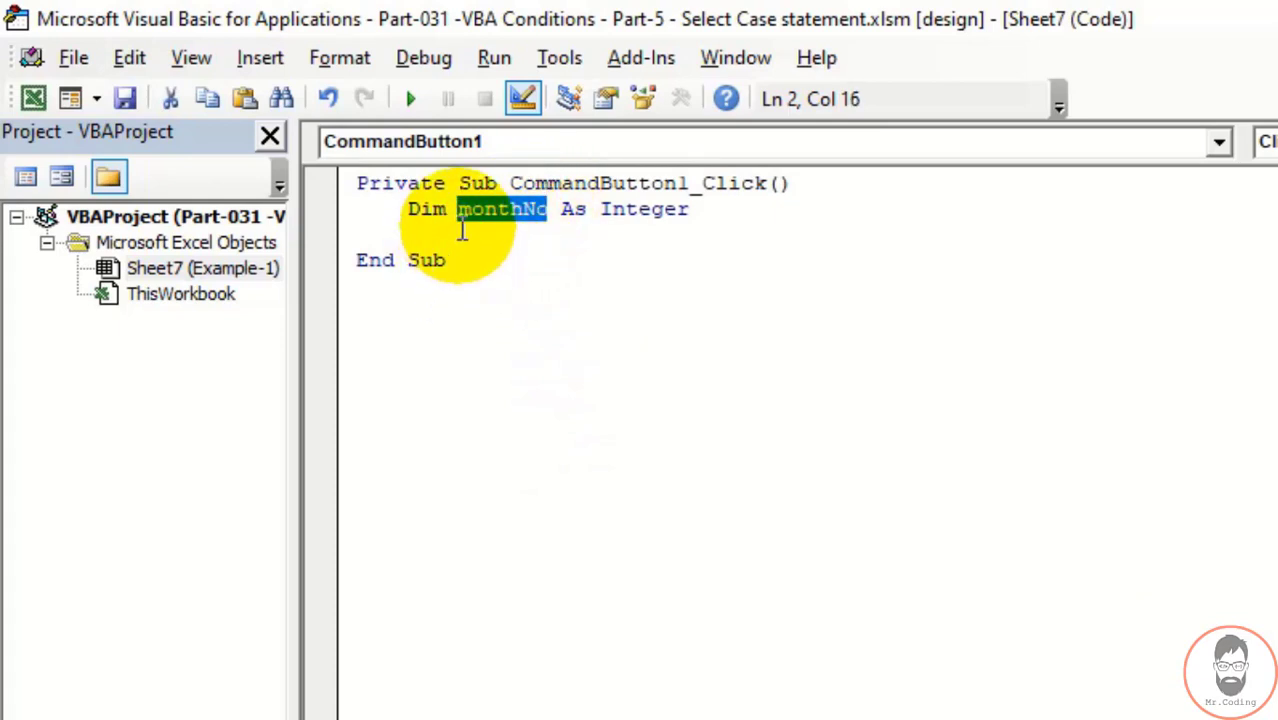
click(462, 230)
Step: Start a new line with the monthNo variable, picked from autocomplete
key(Return)
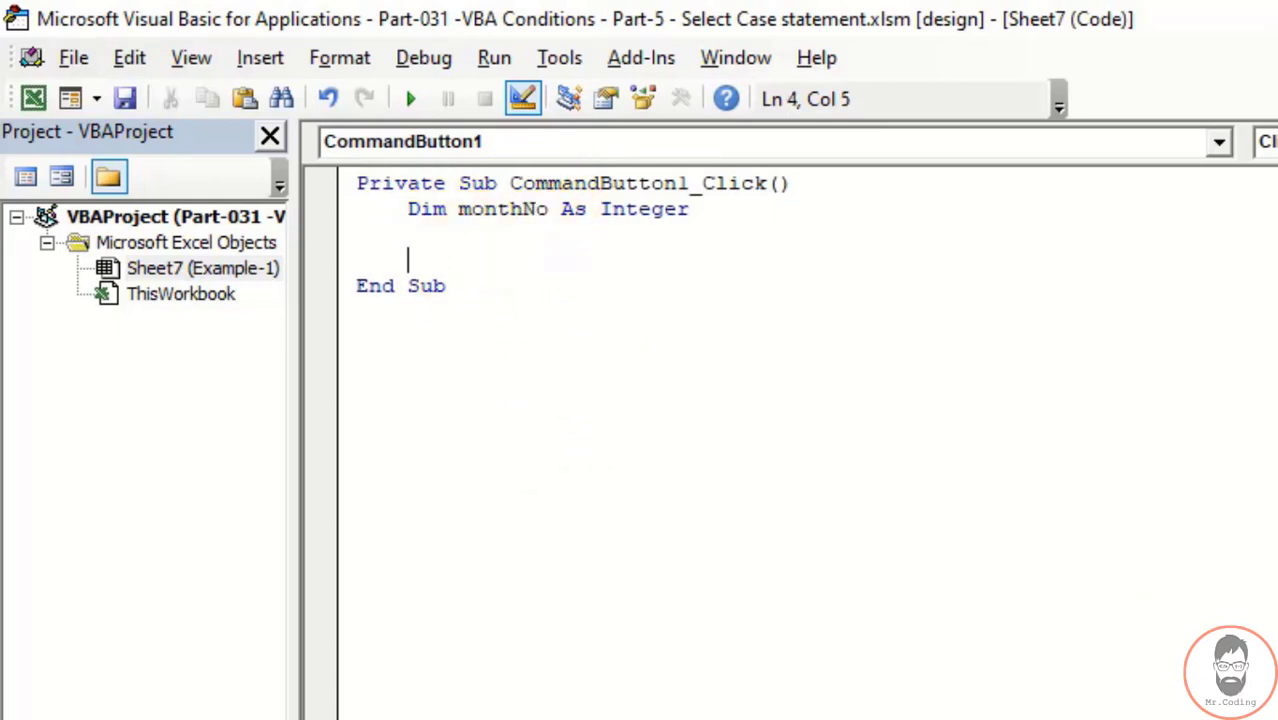
text(no)
key(BackSpace)
key(BackSpace)
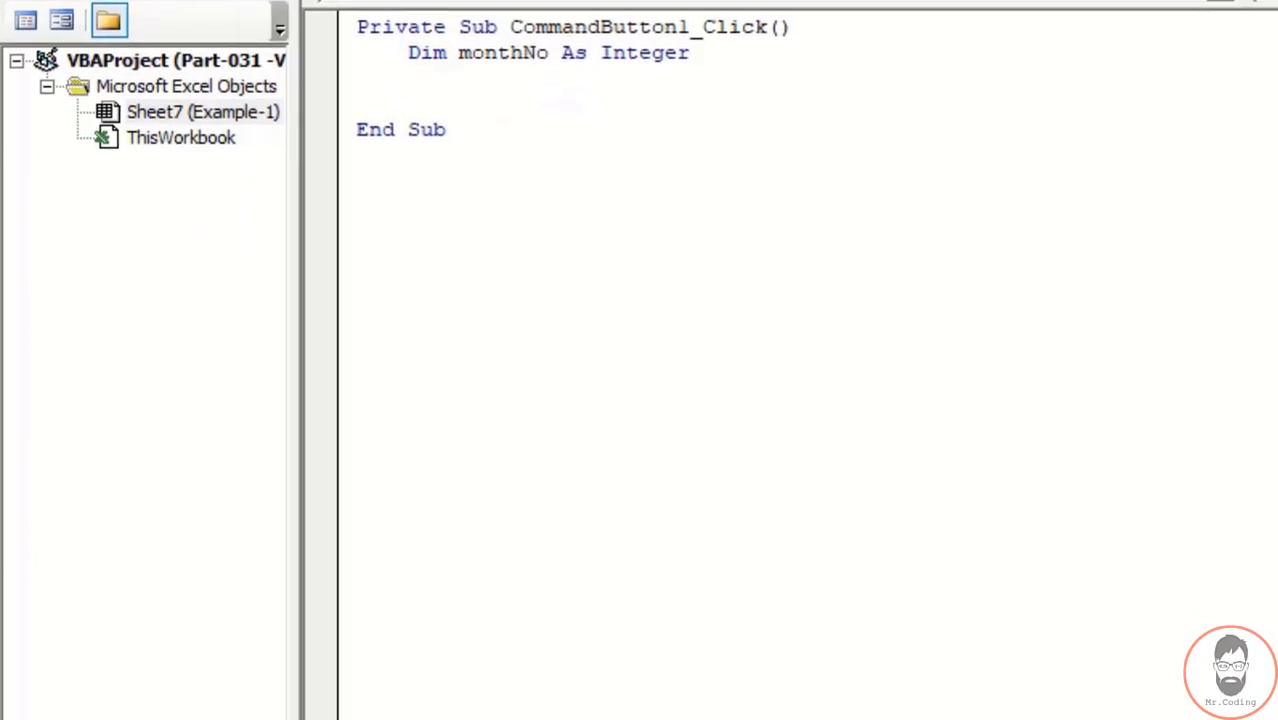
text(mon)
key(ctrl+space)
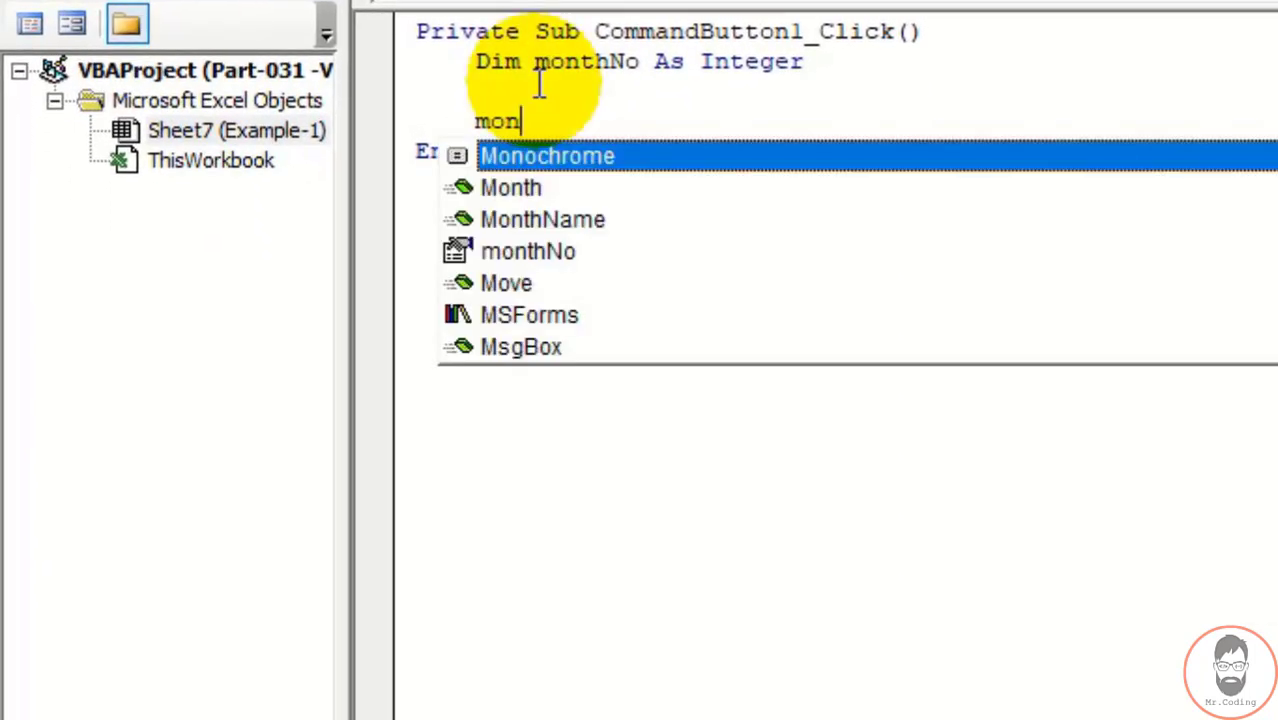
key(Down)
key(Down)
key(Down)
key(Tab)
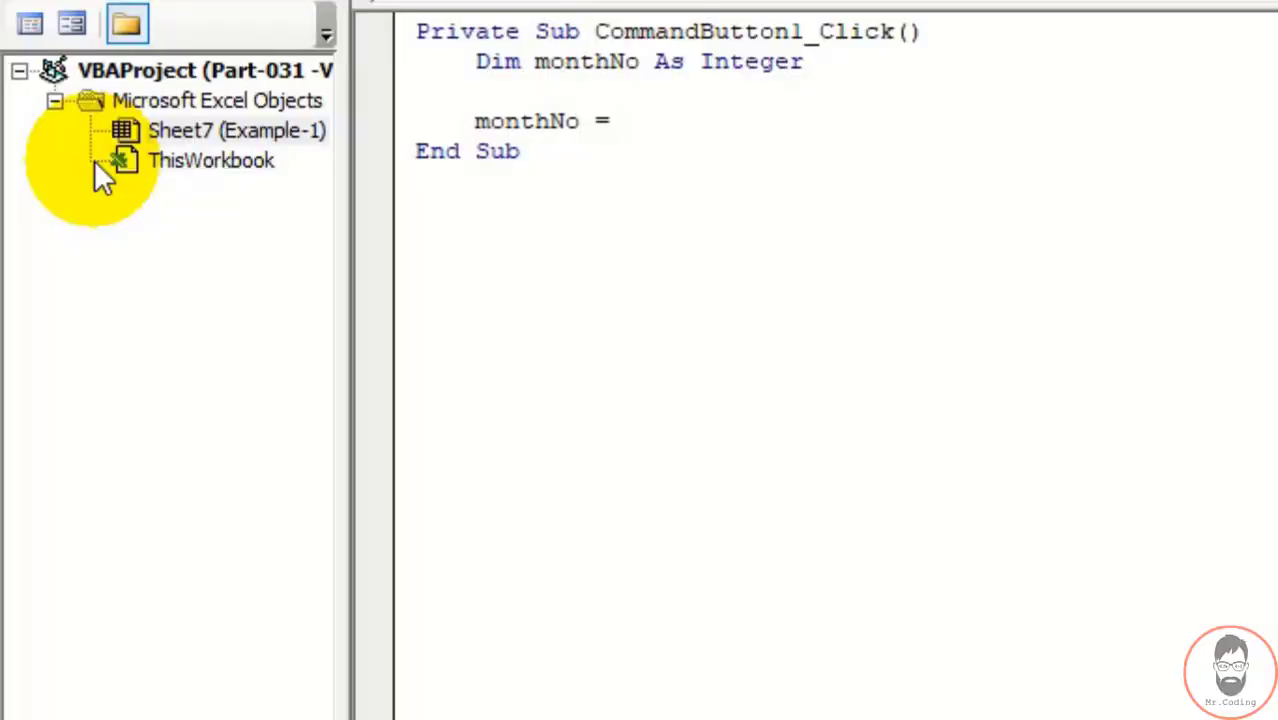
Step: Complete the assignment monthNo = Range("B3").Value and add blank lines below
text(Rang)
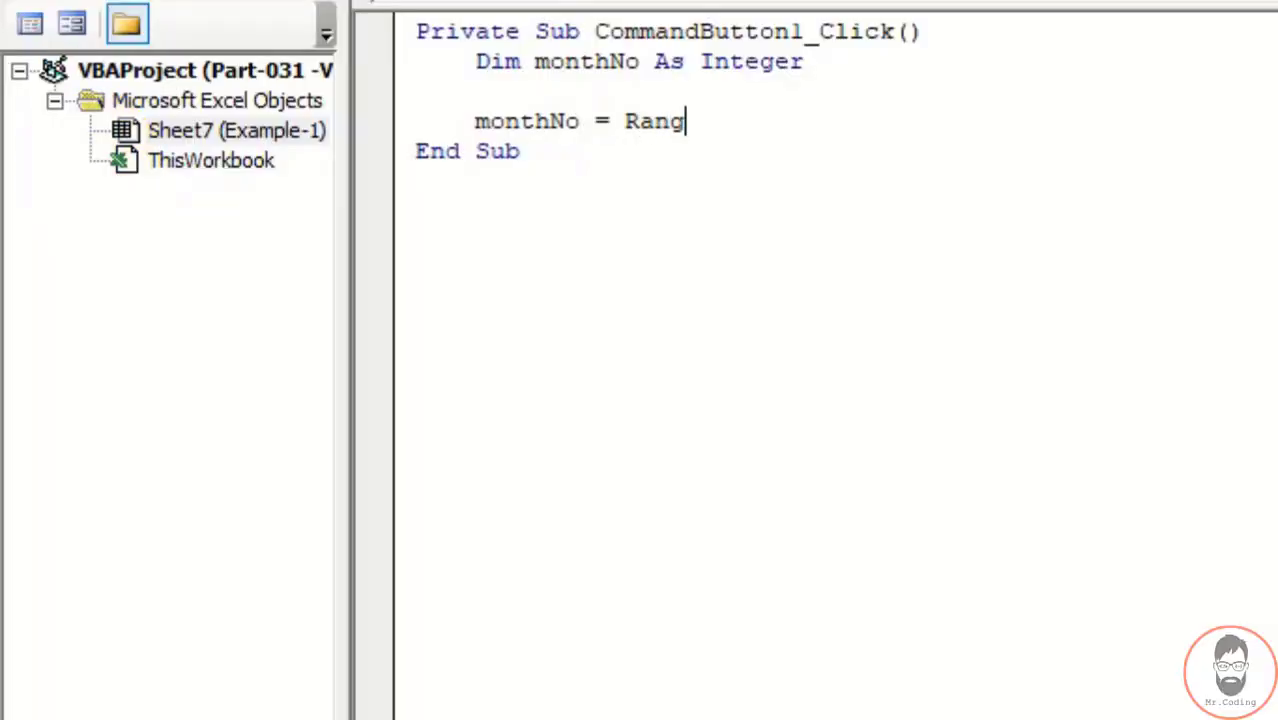
text(())
text("B3)
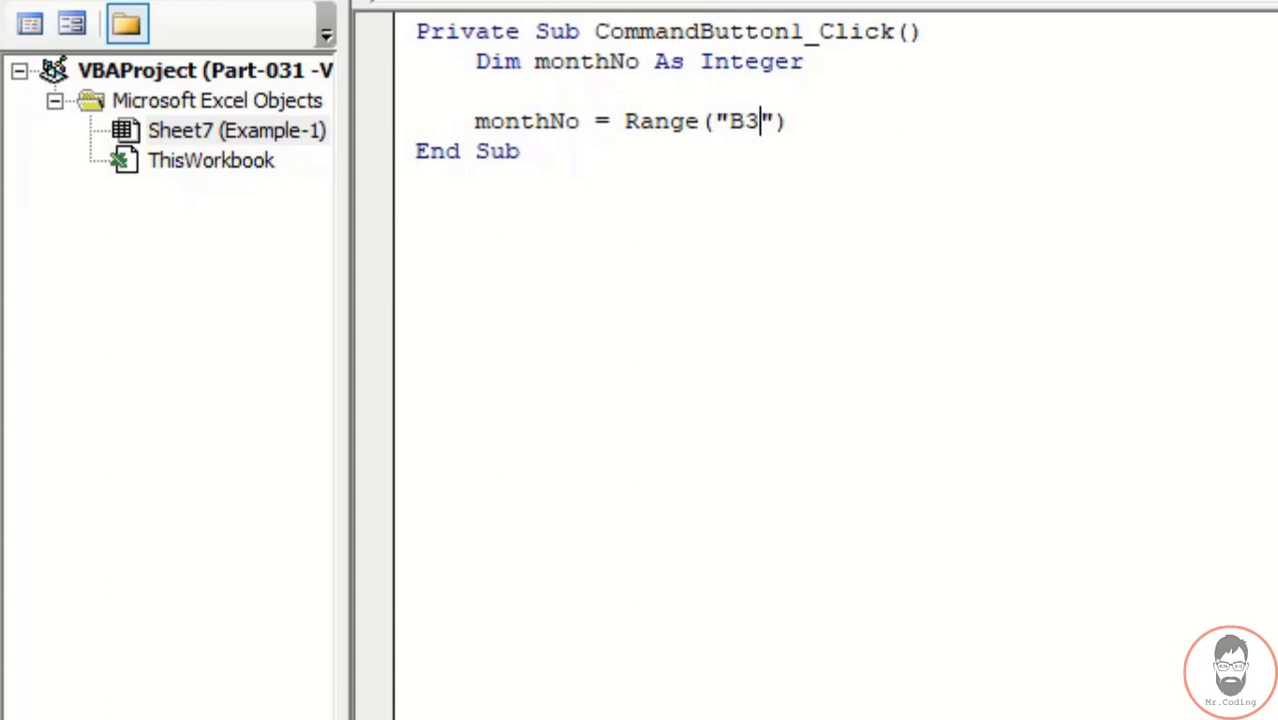
text(.v)
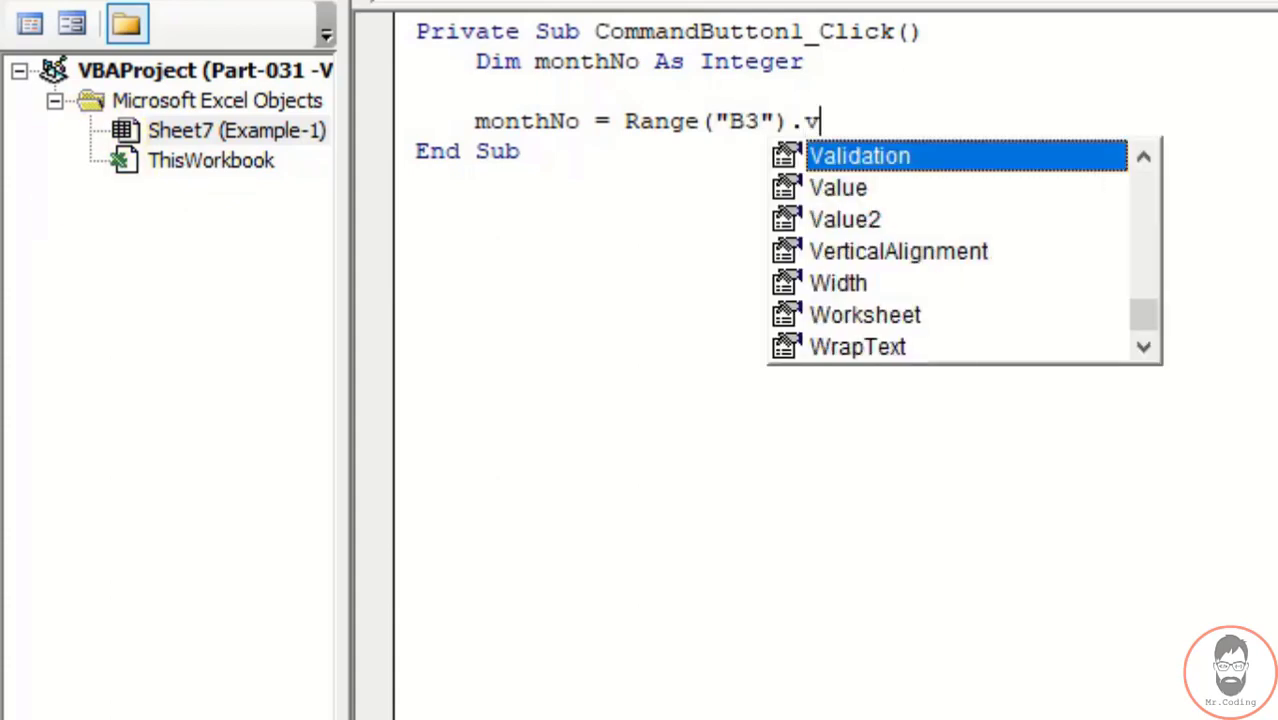
text(sa)
key(Tab)
key(BackSpace)
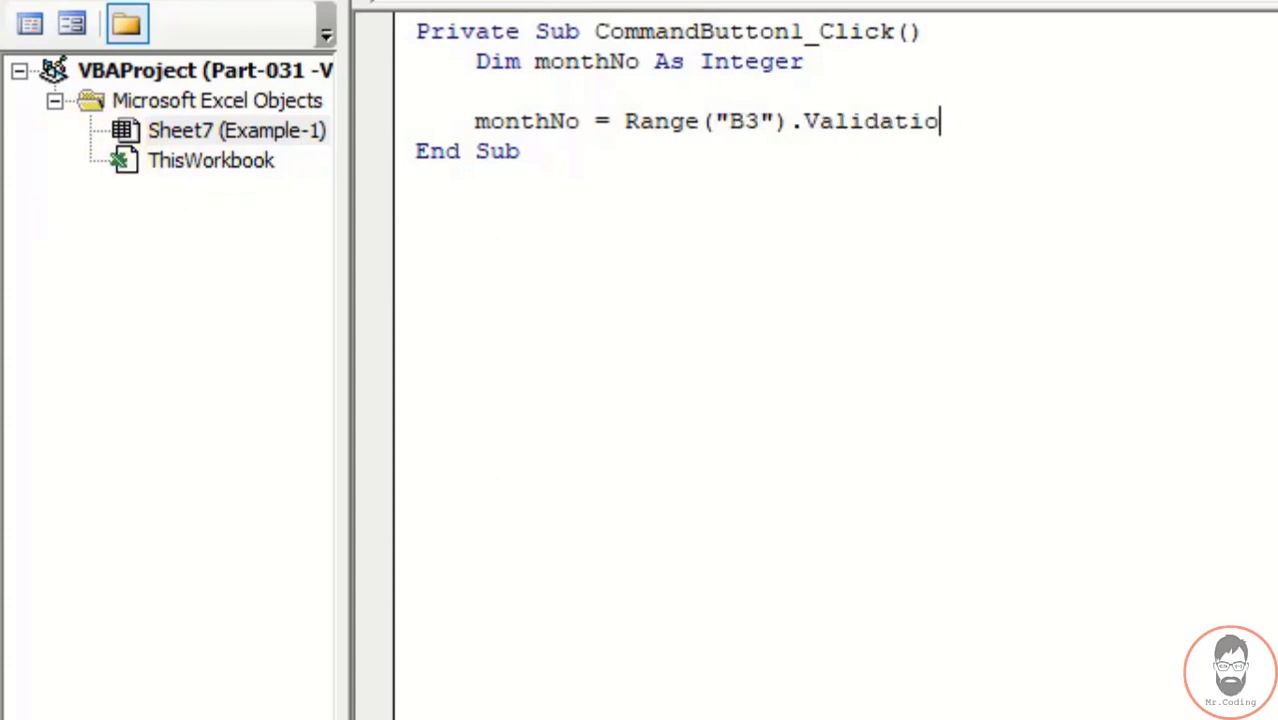
key(BackSpace)
key(BackSpace)
key(BackSpace)
key(ctrl+space)
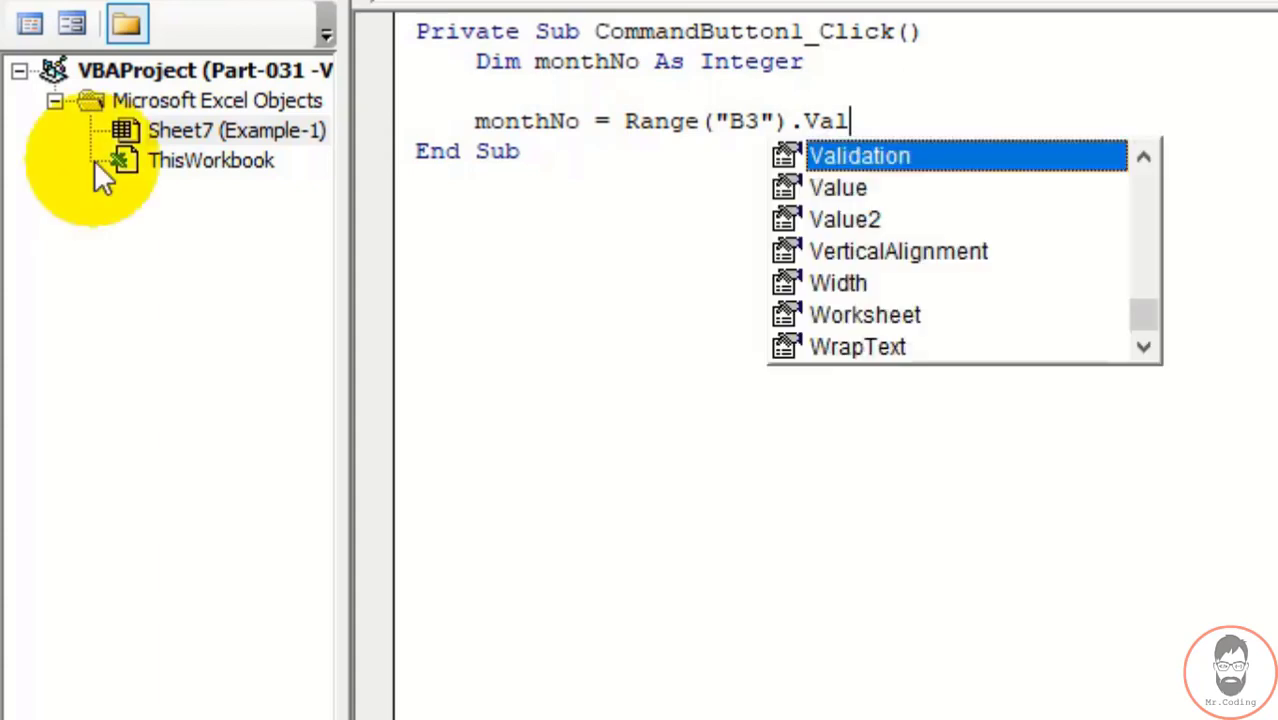
key(Down)
key(Tab)
key(Return)
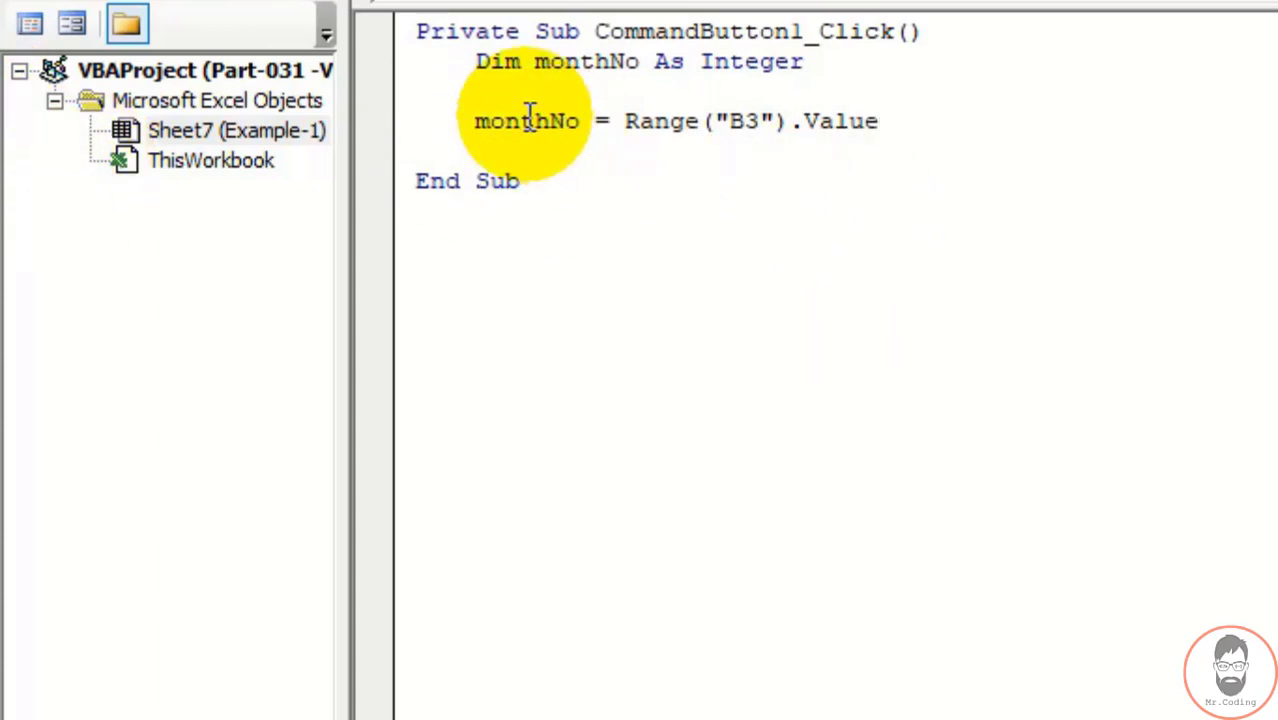
key(Return)
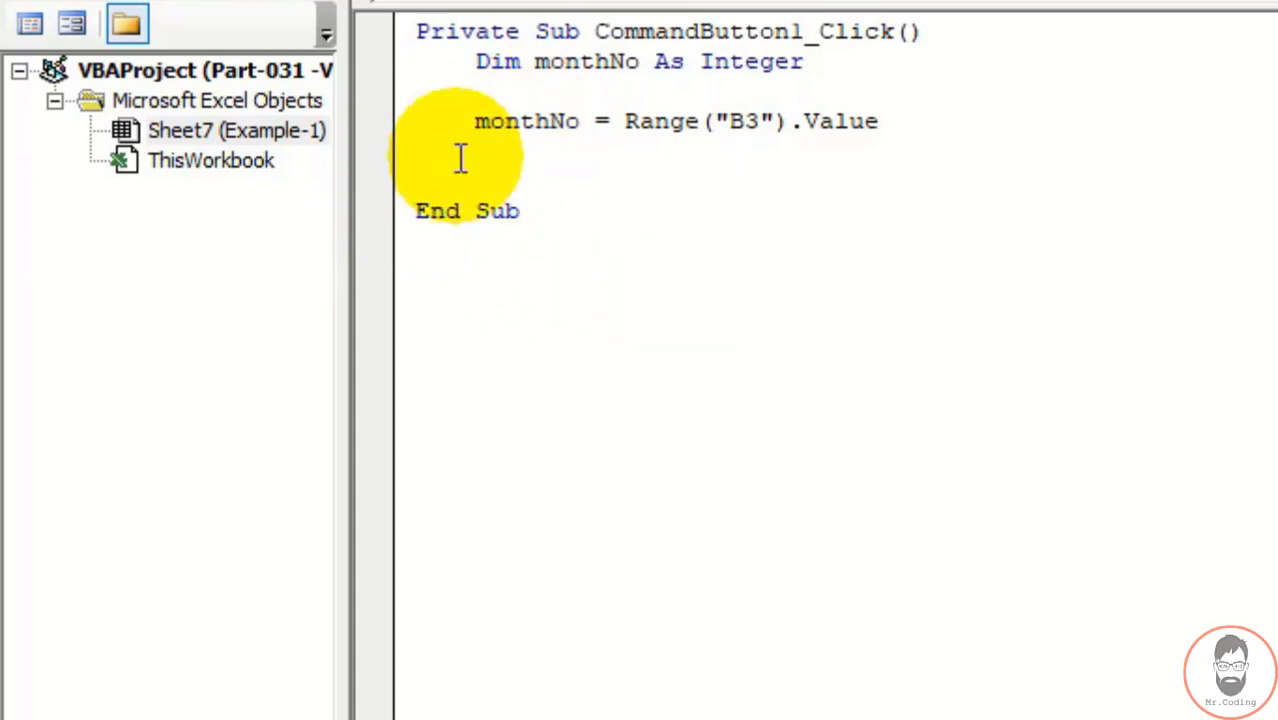
Step: Review monthNo and output cell B4 on the sheet, then open a line below the assignment
click(507, 121)
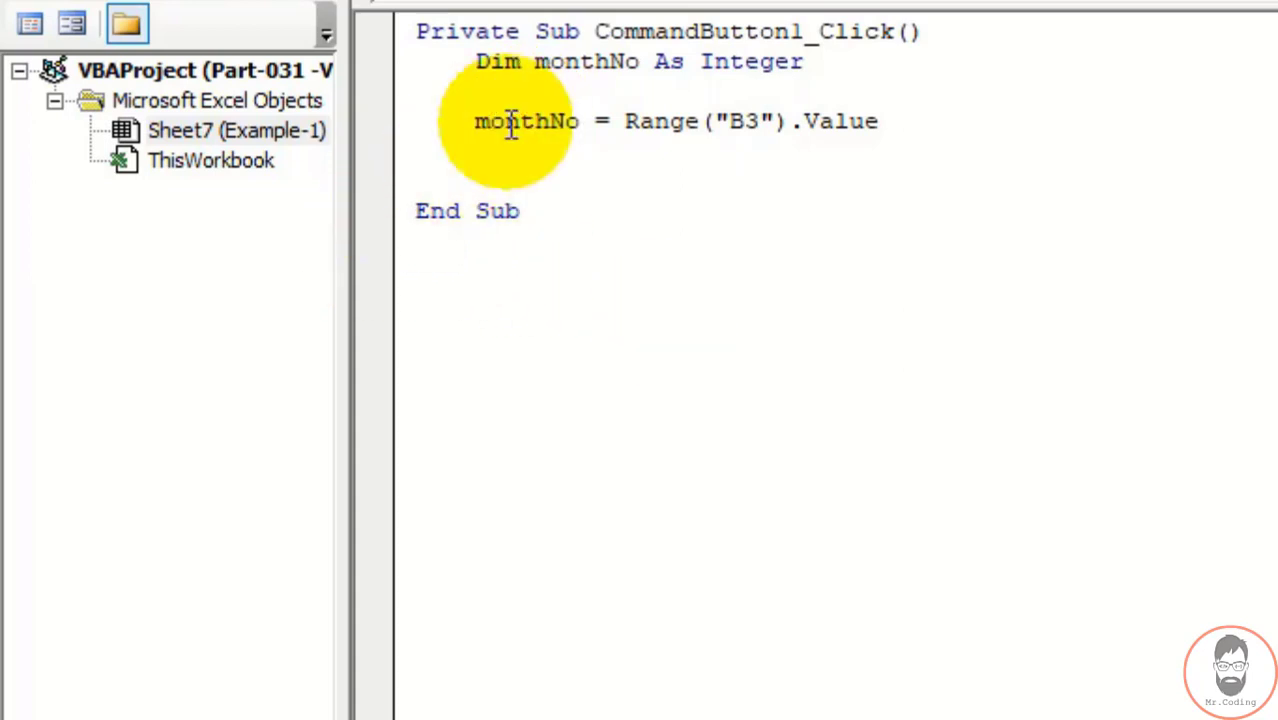
drag(476, 121, 580, 121)
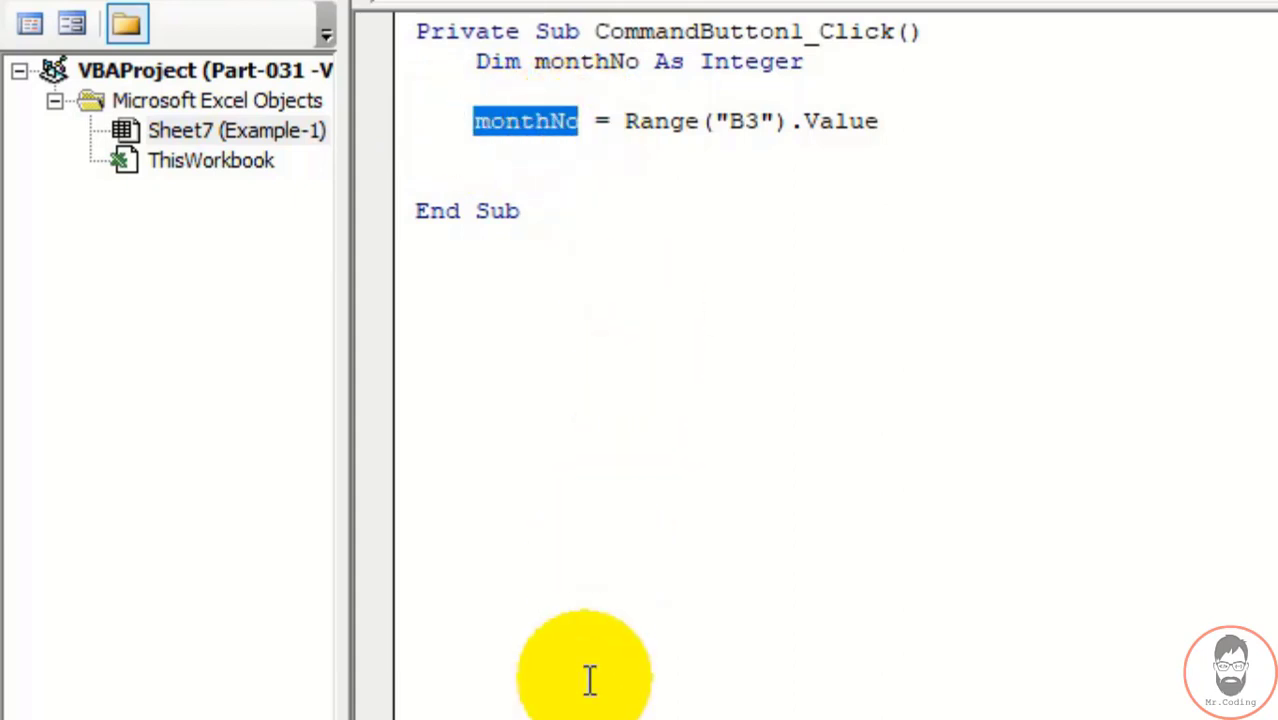
key(alt+F11)
click(557, 457)
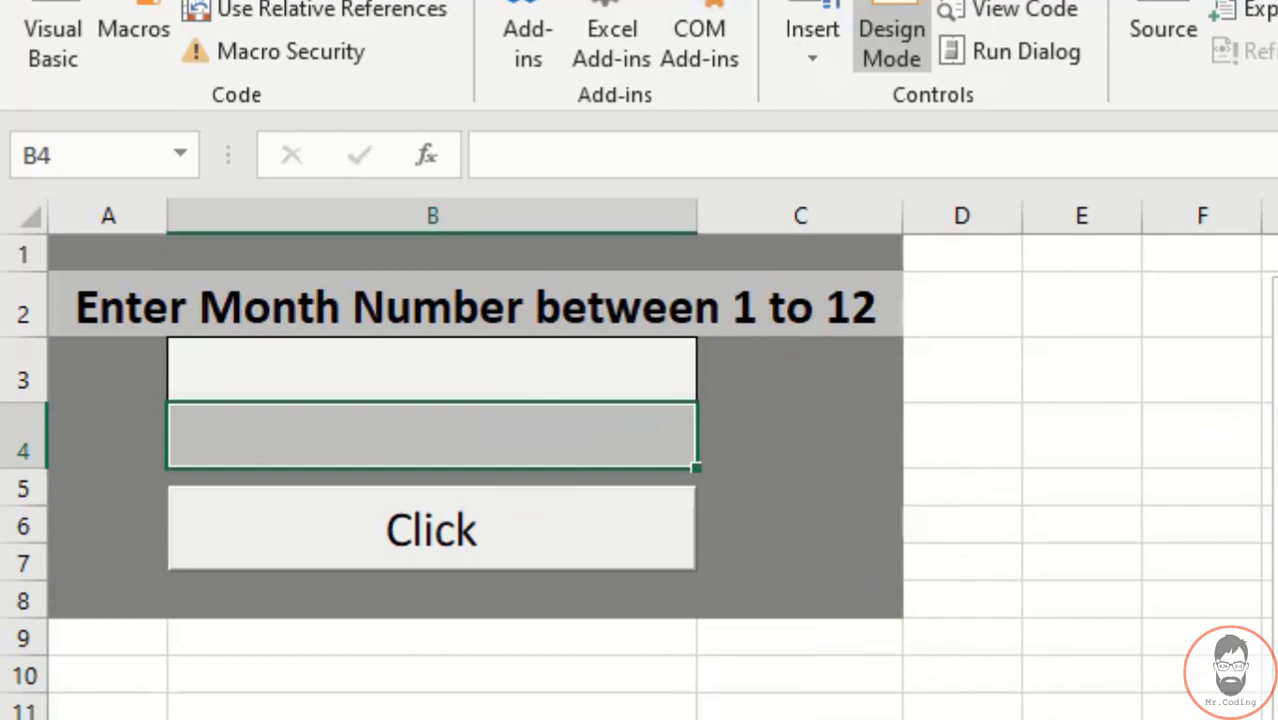
key(alt+F11)
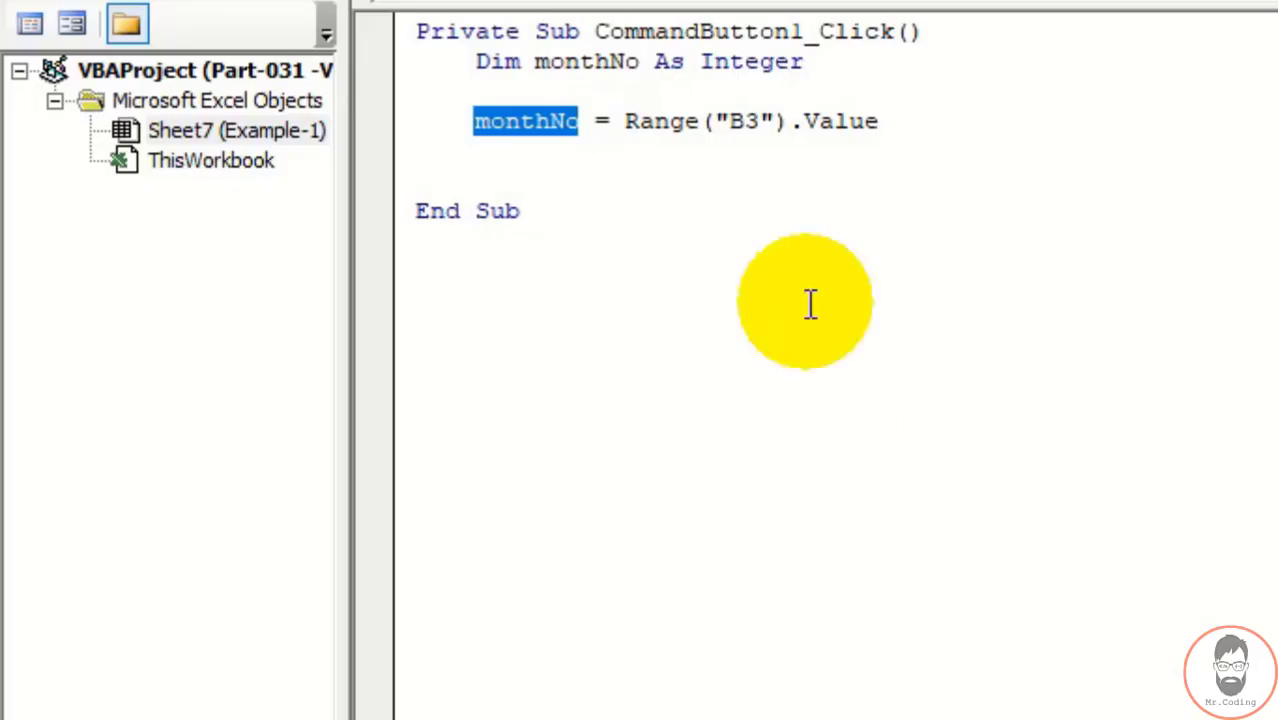
click(529, 156)
key(Return)
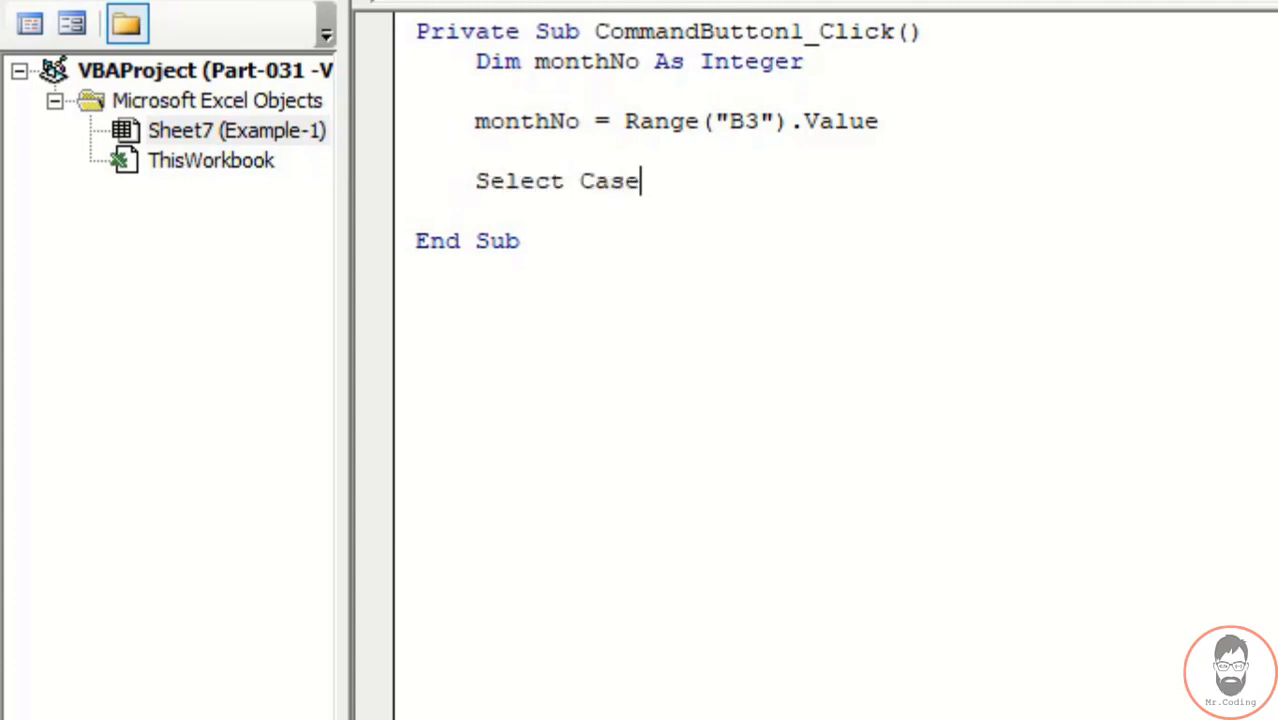
Step: Dismiss the compile error and complete the line as Select Case monthNo by pasting the variable
click(484, 120)
click(529, 117)
click(1200, 647)
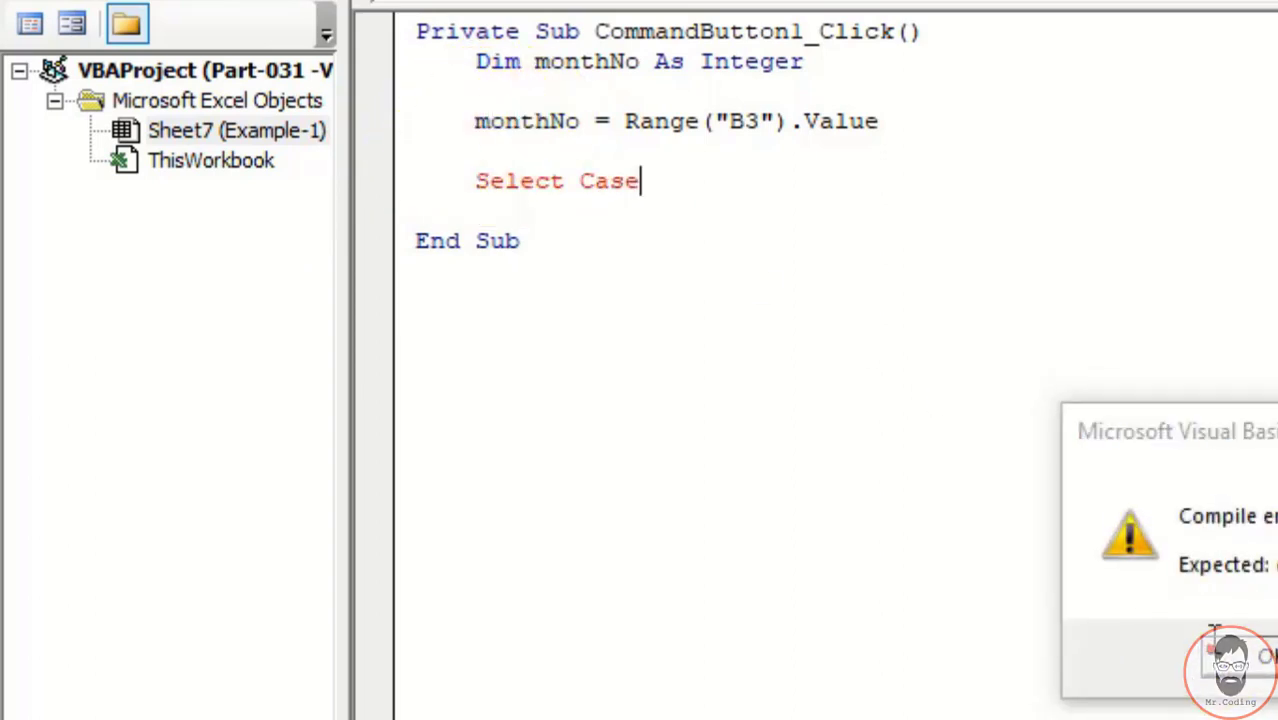
click(512, 92)
double_click(497, 122)
key(ctrl+c)
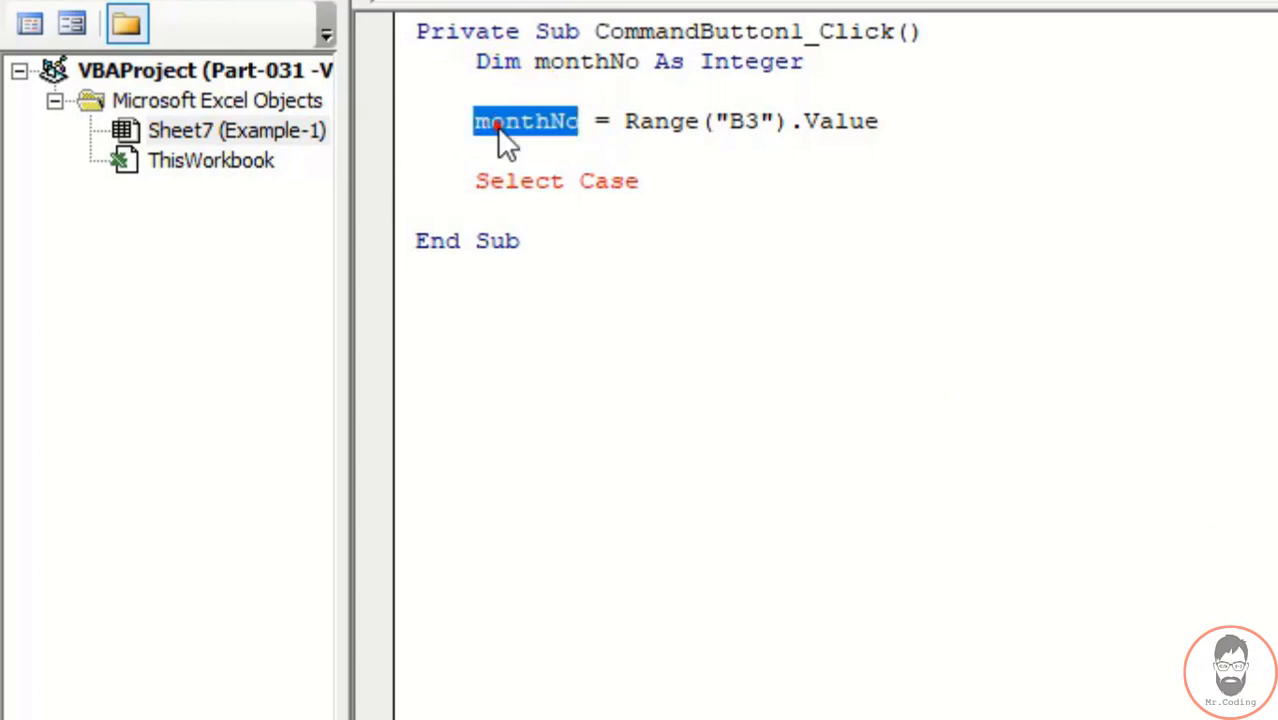
click(705, 186)
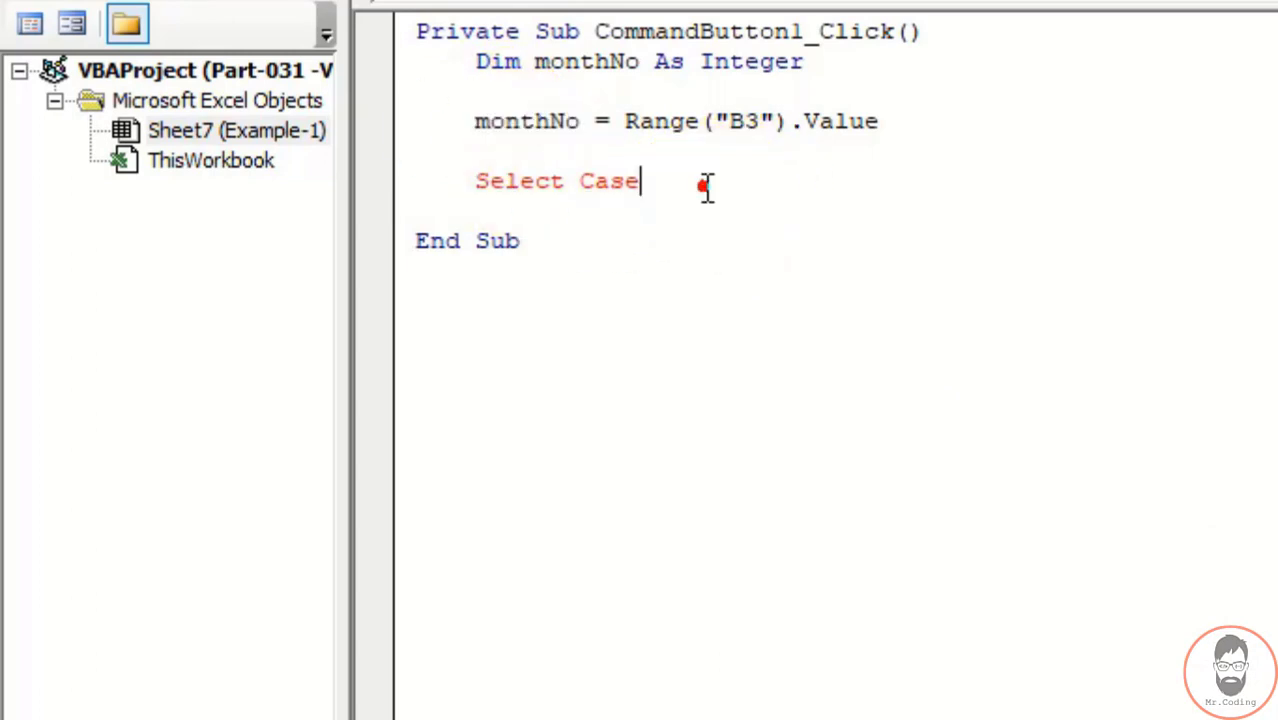
key(ctrl+v)
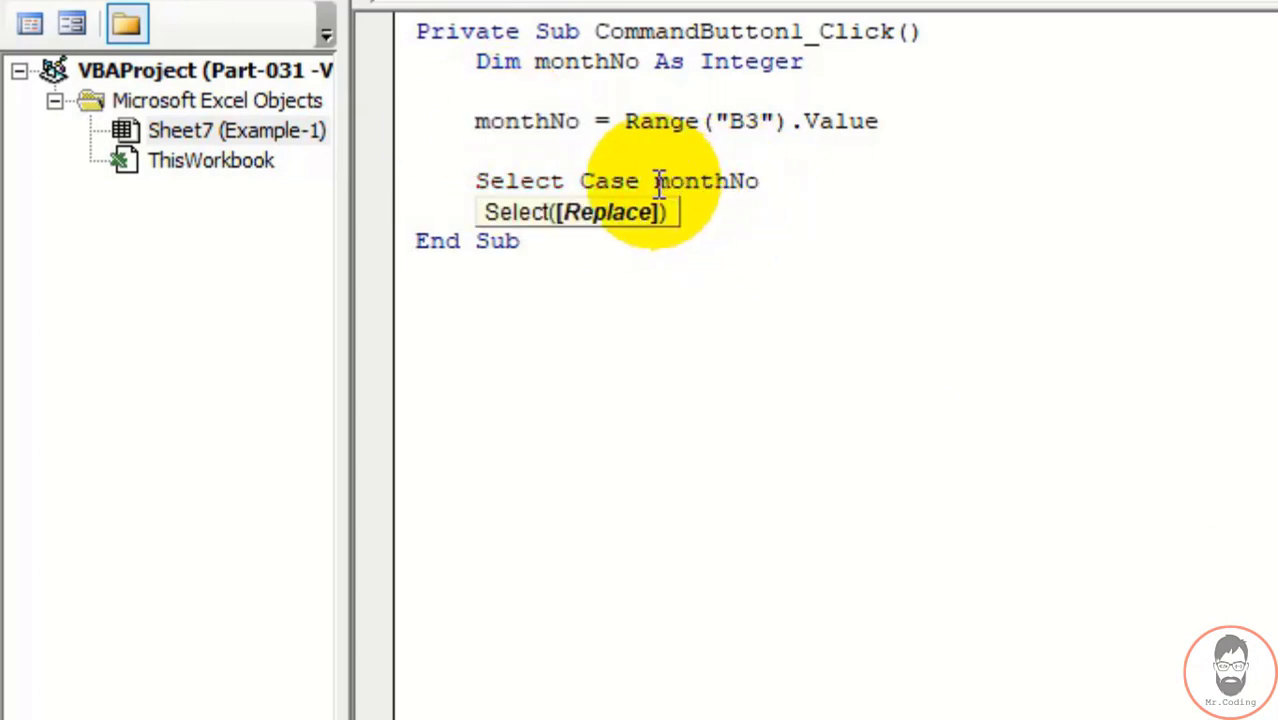
drag(655, 181, 750, 183)
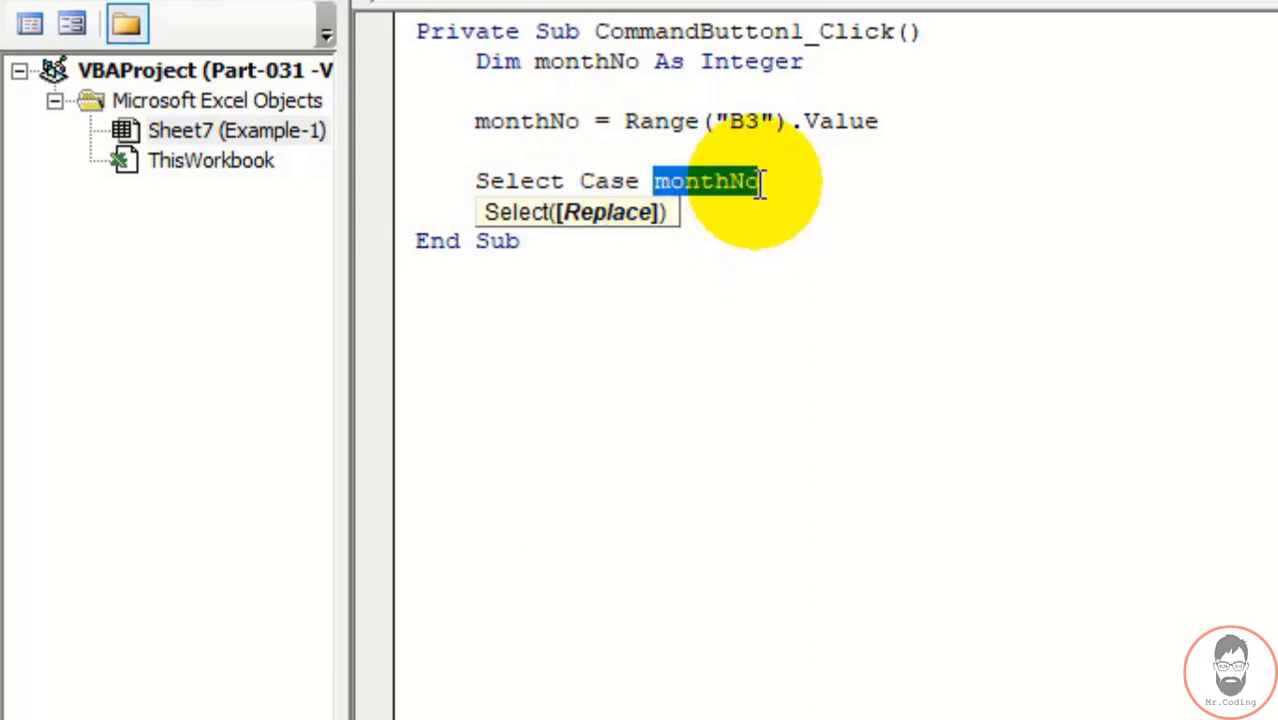
click(760, 183)
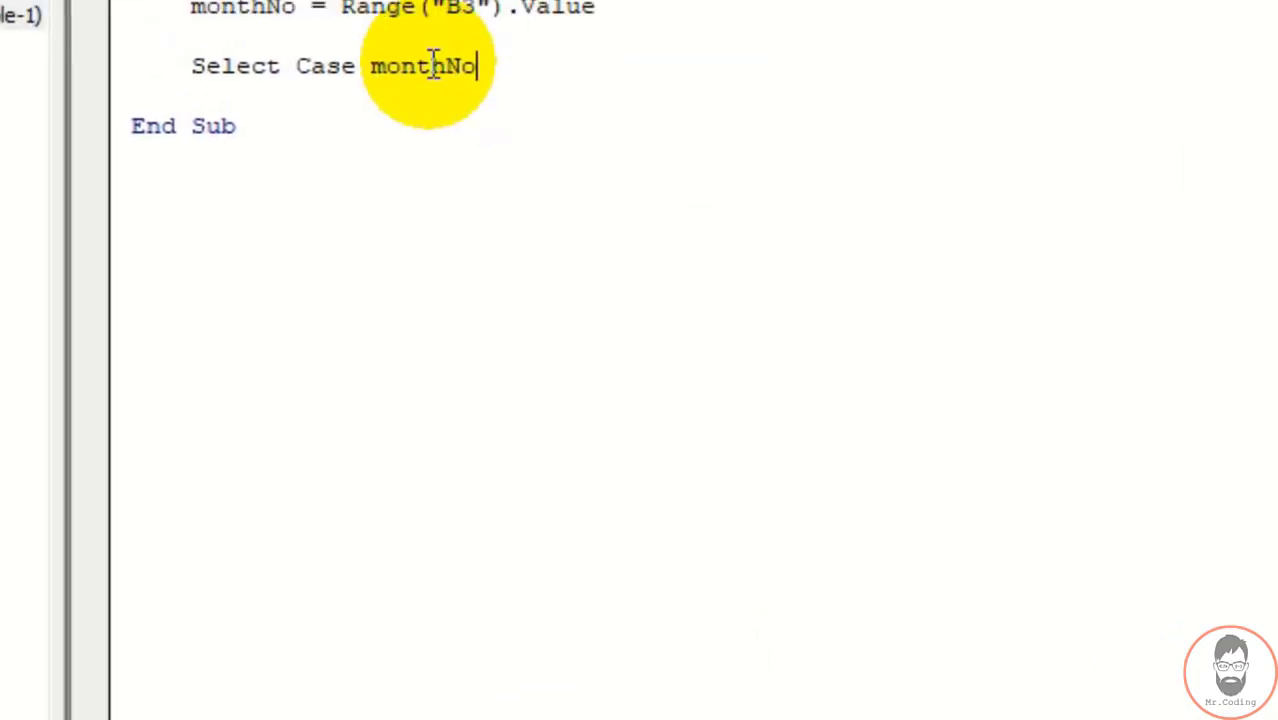
Step: Add End Select two lines below, leaving room above it for the Case lines
key(Return)
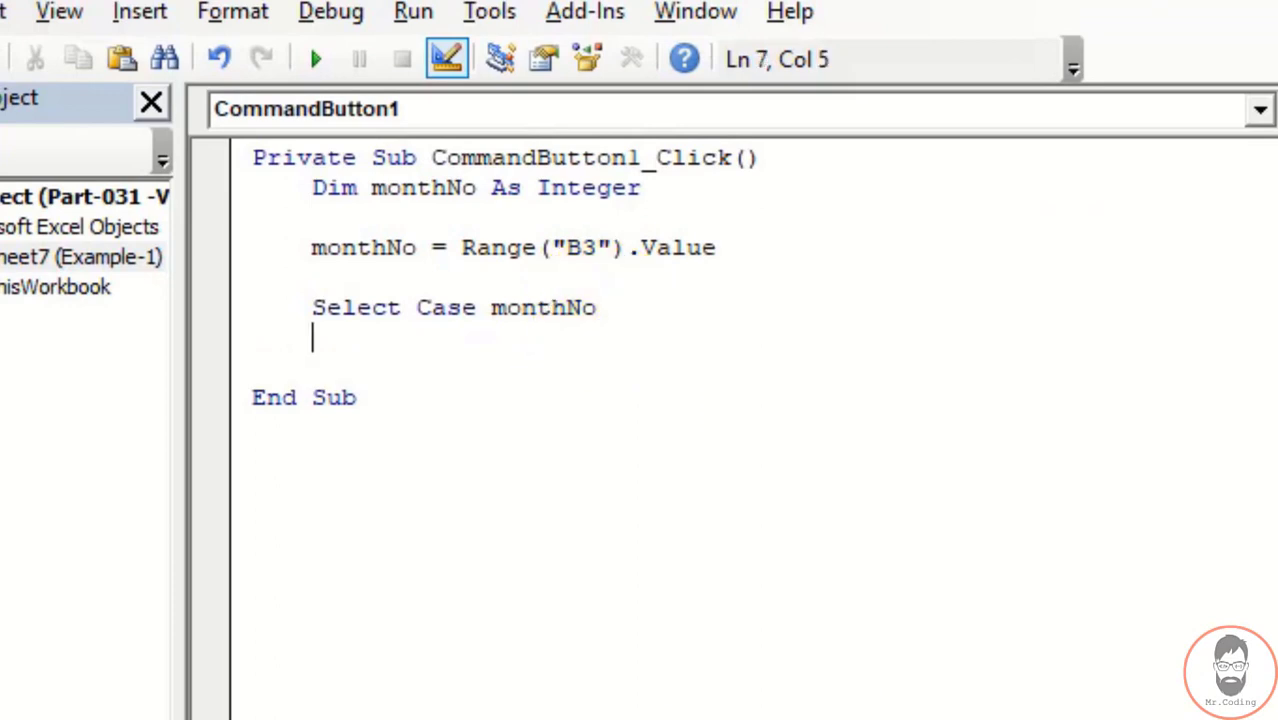
key(Return)
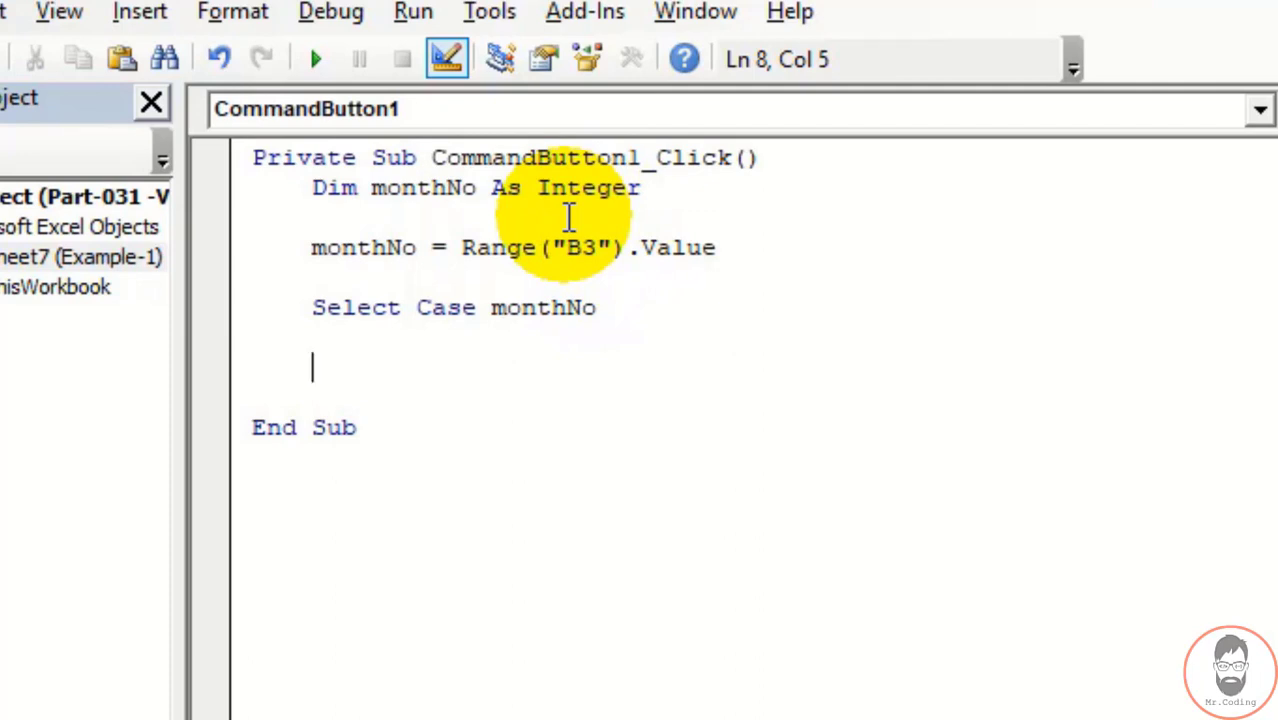
text(end select)
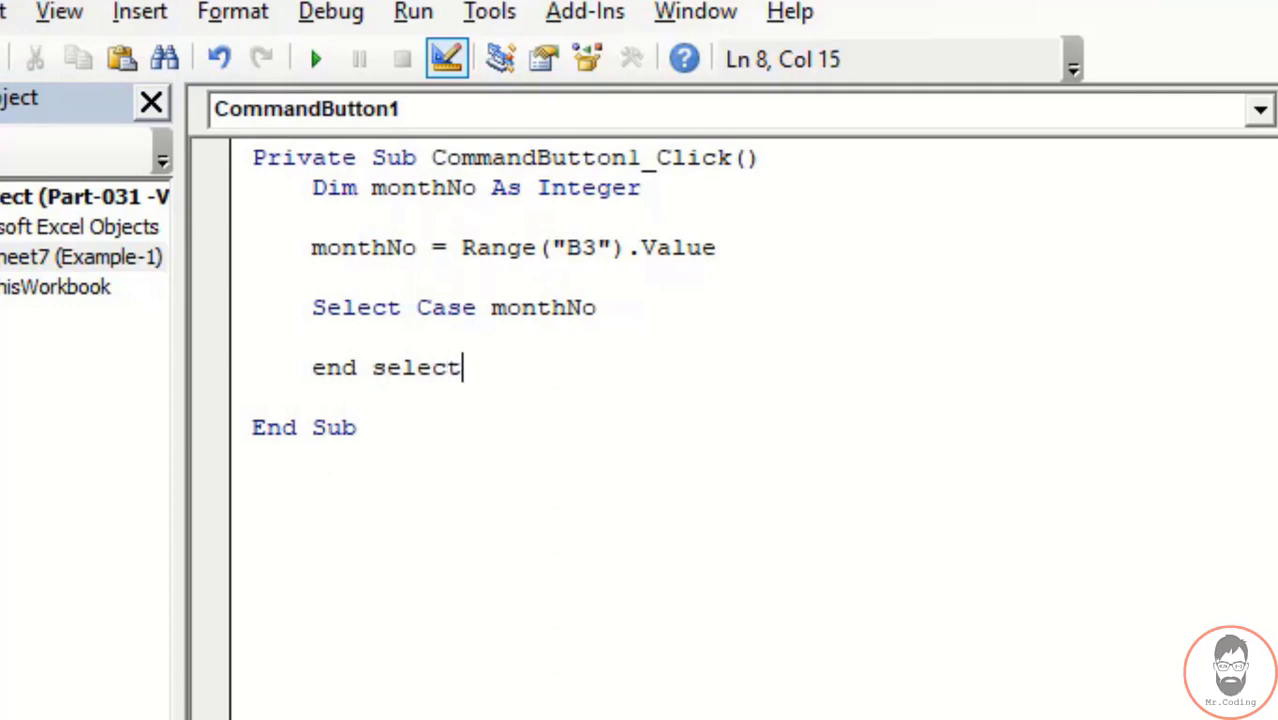
key(Return)
key(Return)
key(Up)
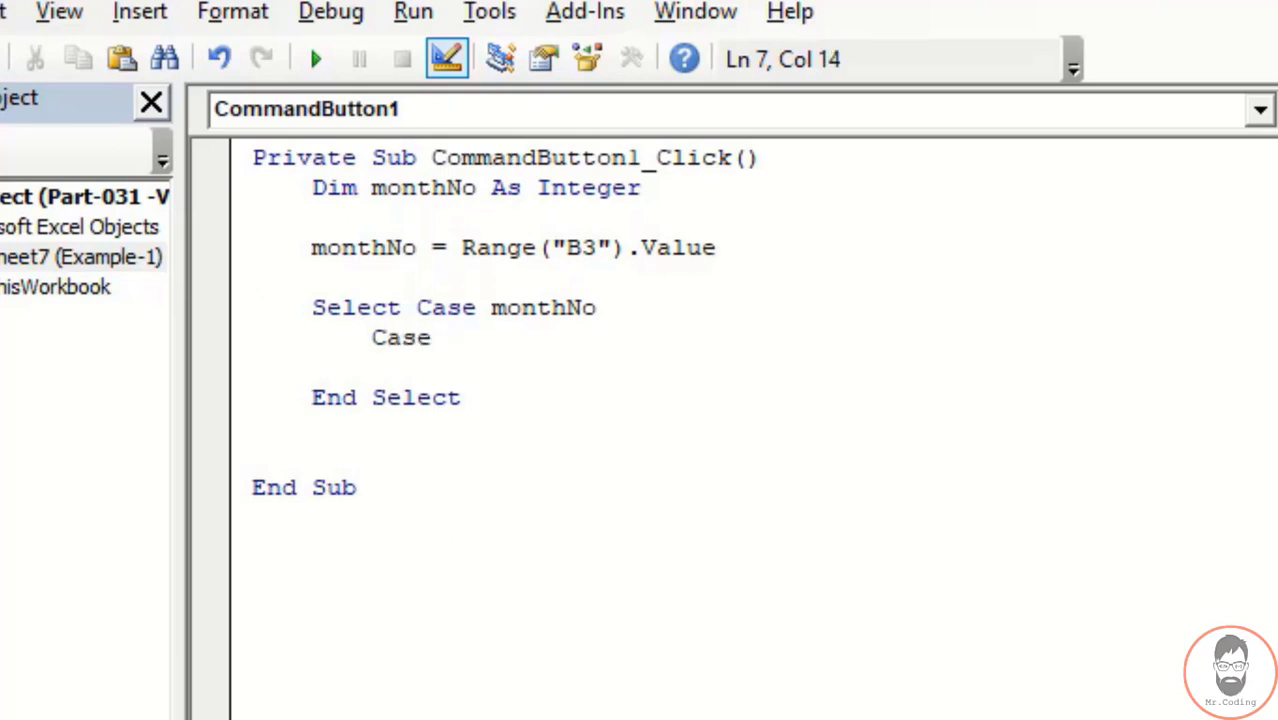
Step: Finish the Case 1 line and indent a new line beneath it
text(1)
key(Return)
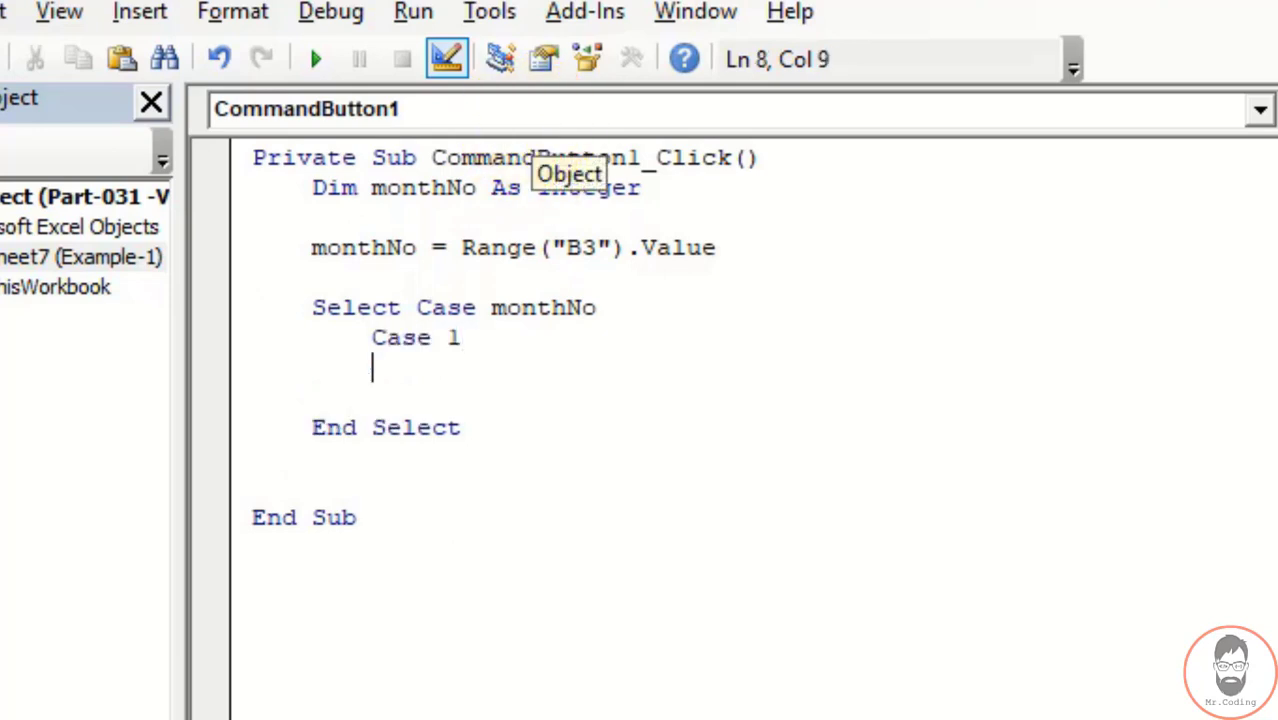
drag(566, 308, 528, 322)
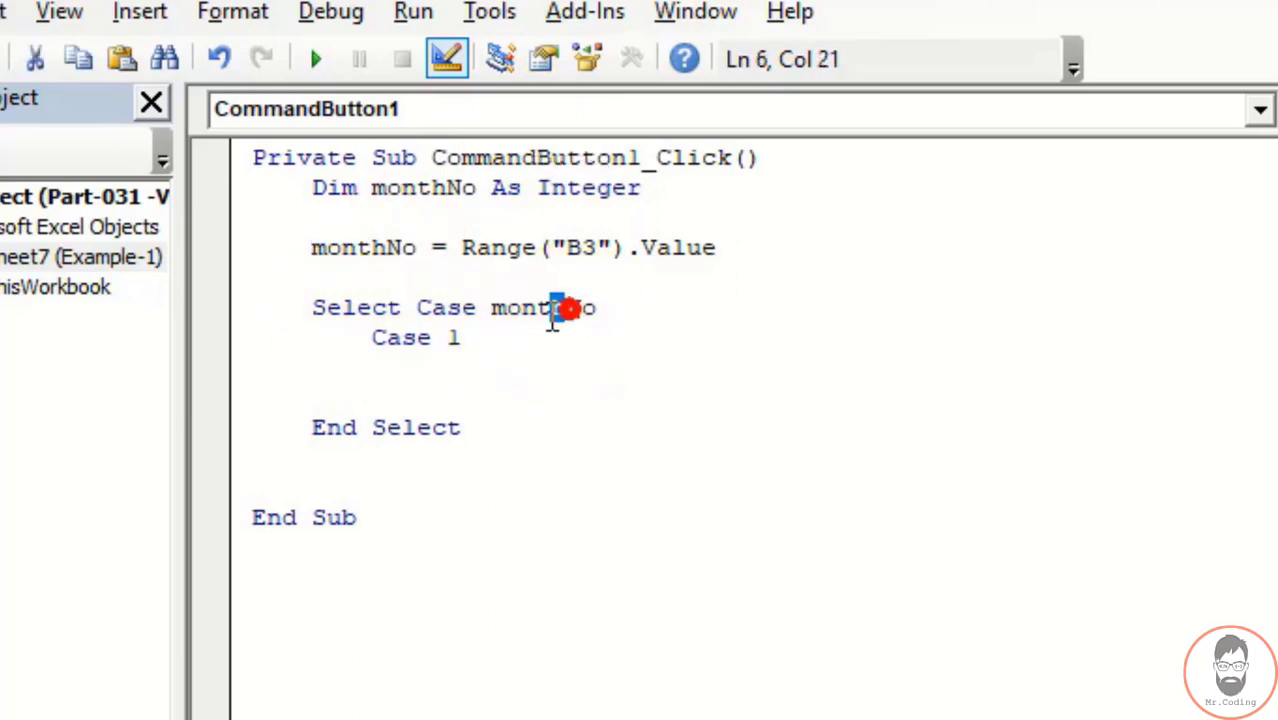
click(505, 316)
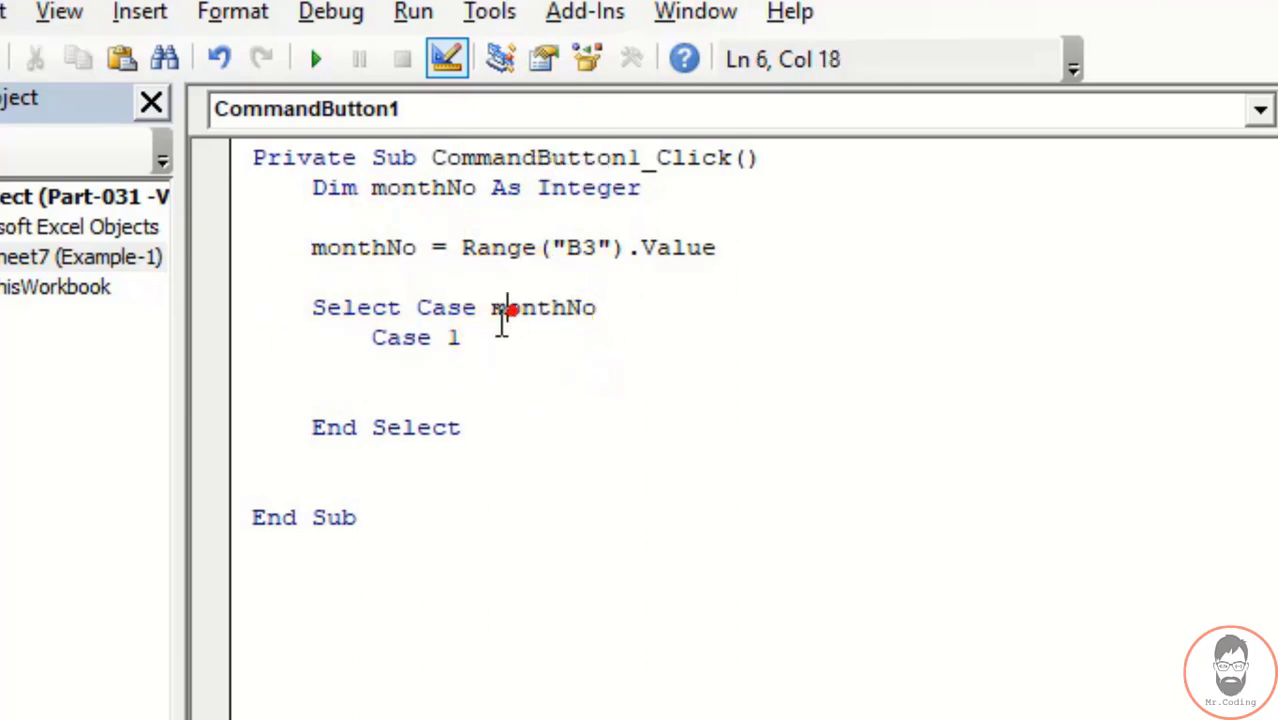
double_click(465, 340)
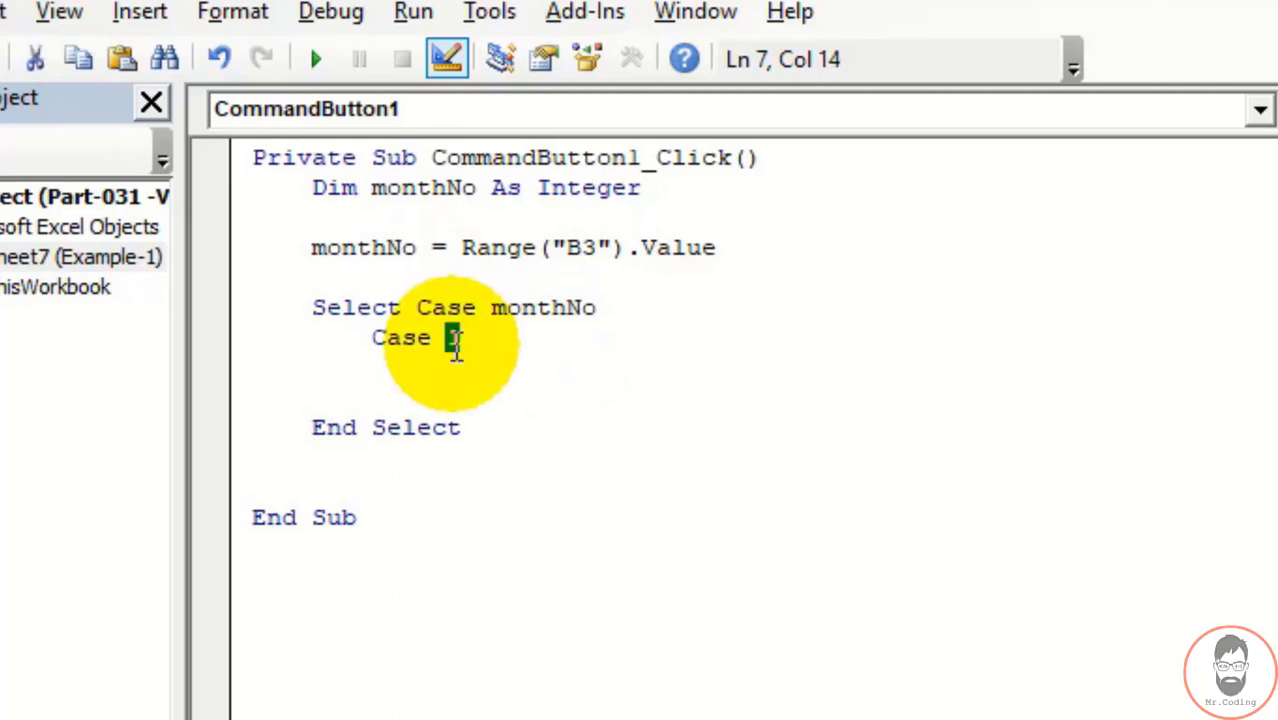
click(479, 347)
key(Return)
key(Tab)
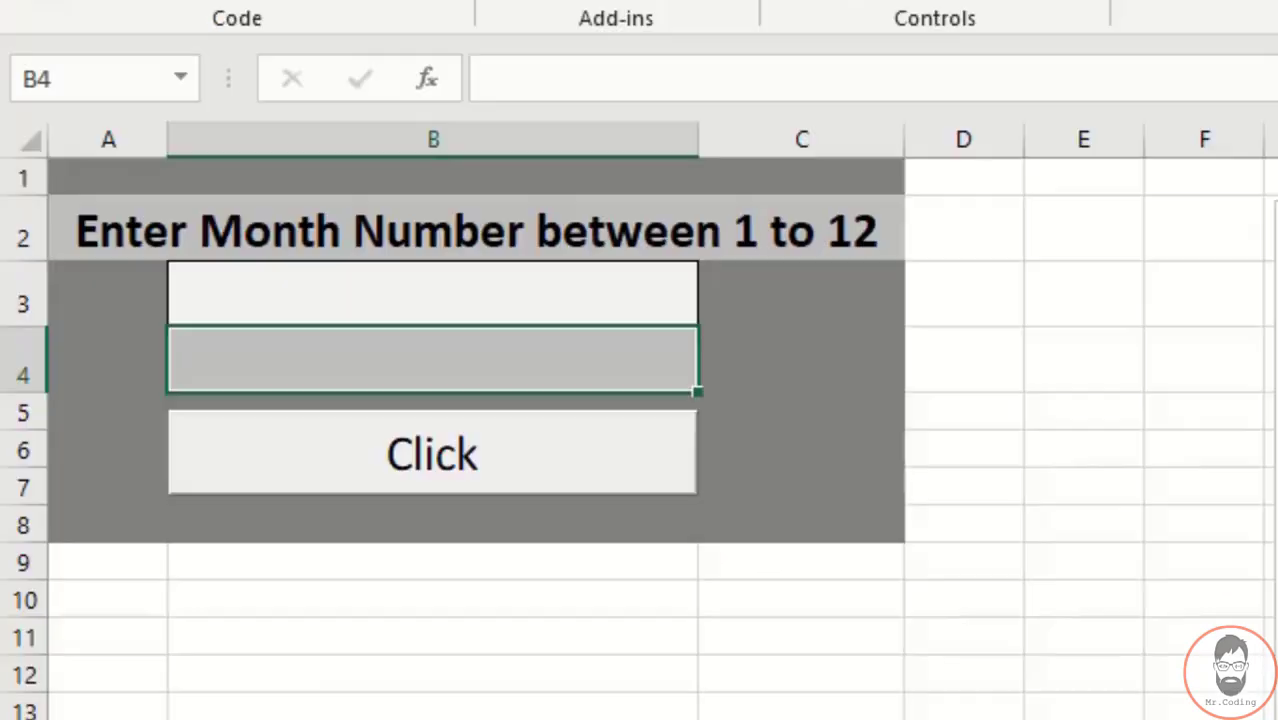
Step: Under Case 1, write Range("B4").Value = "January"
click(459, 389)
click(437, 349)
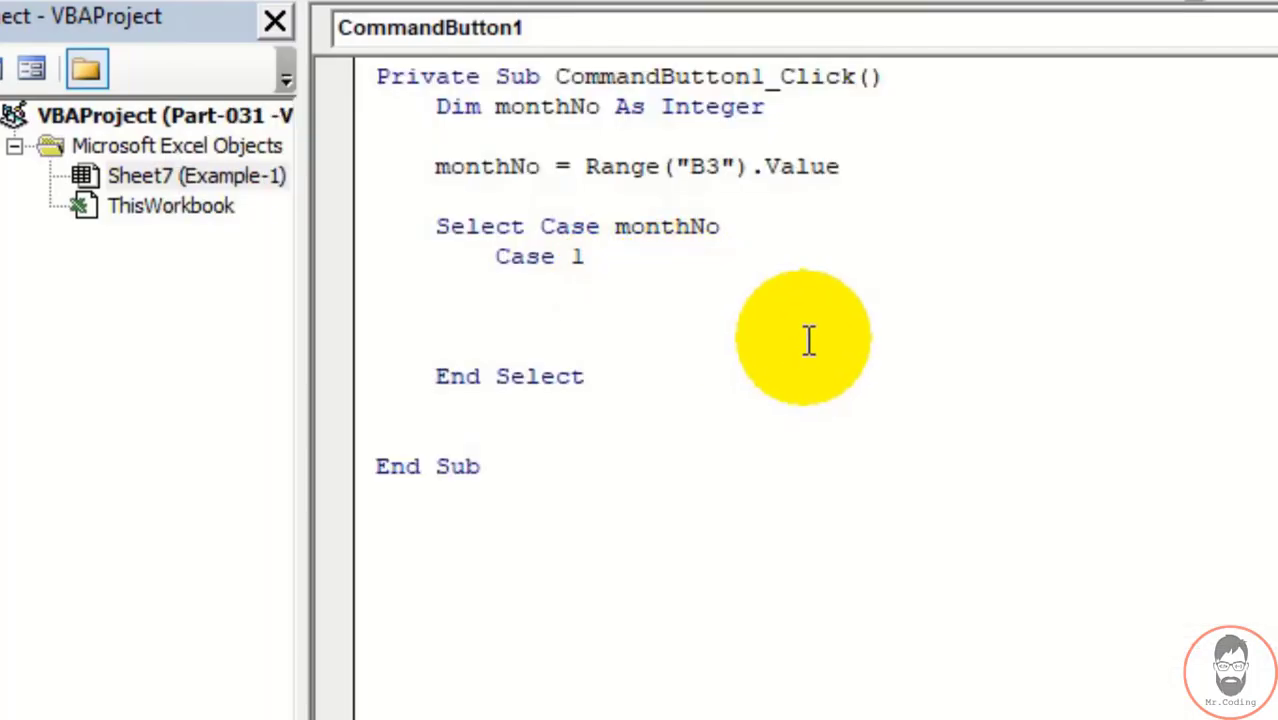
text(Range)
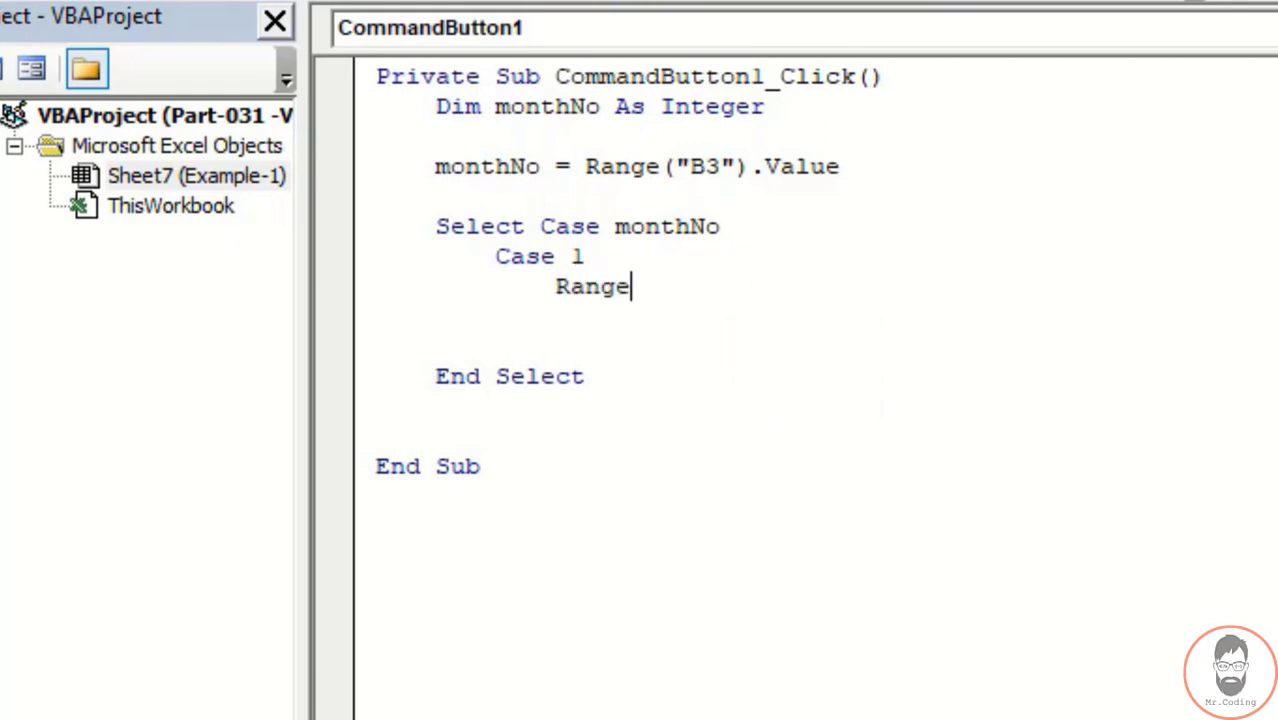
text(()"")
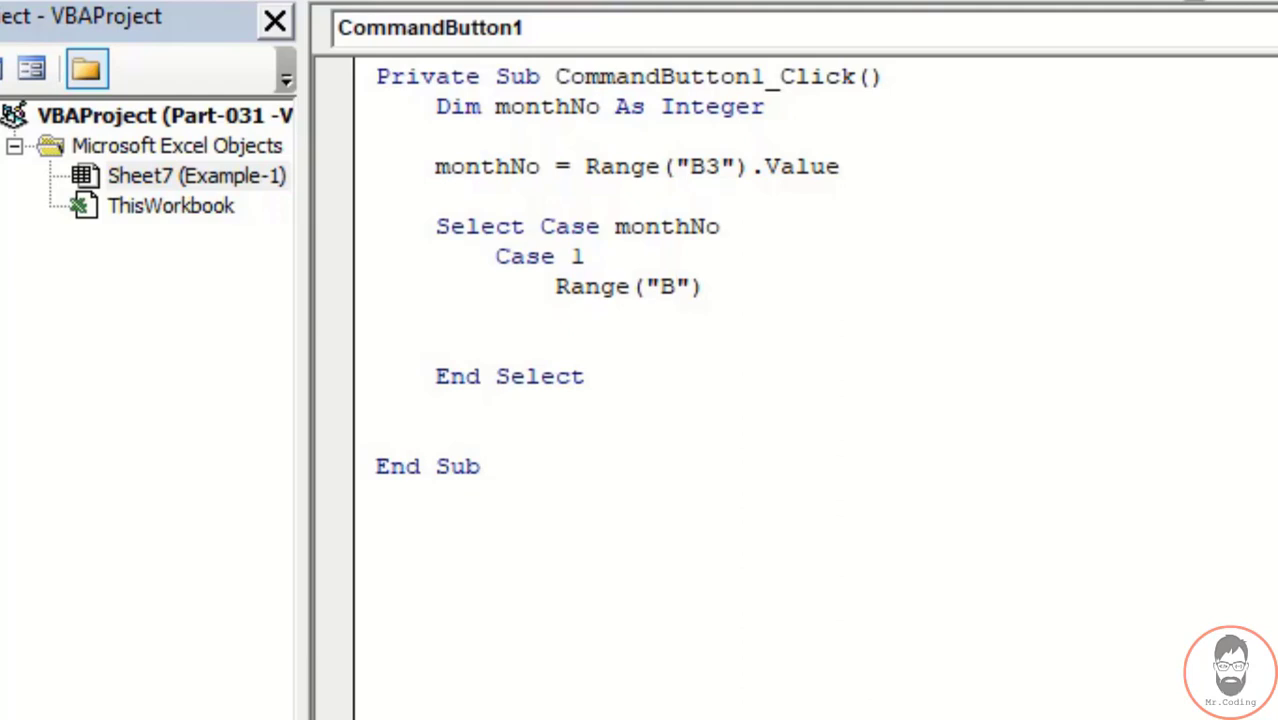
text(.)
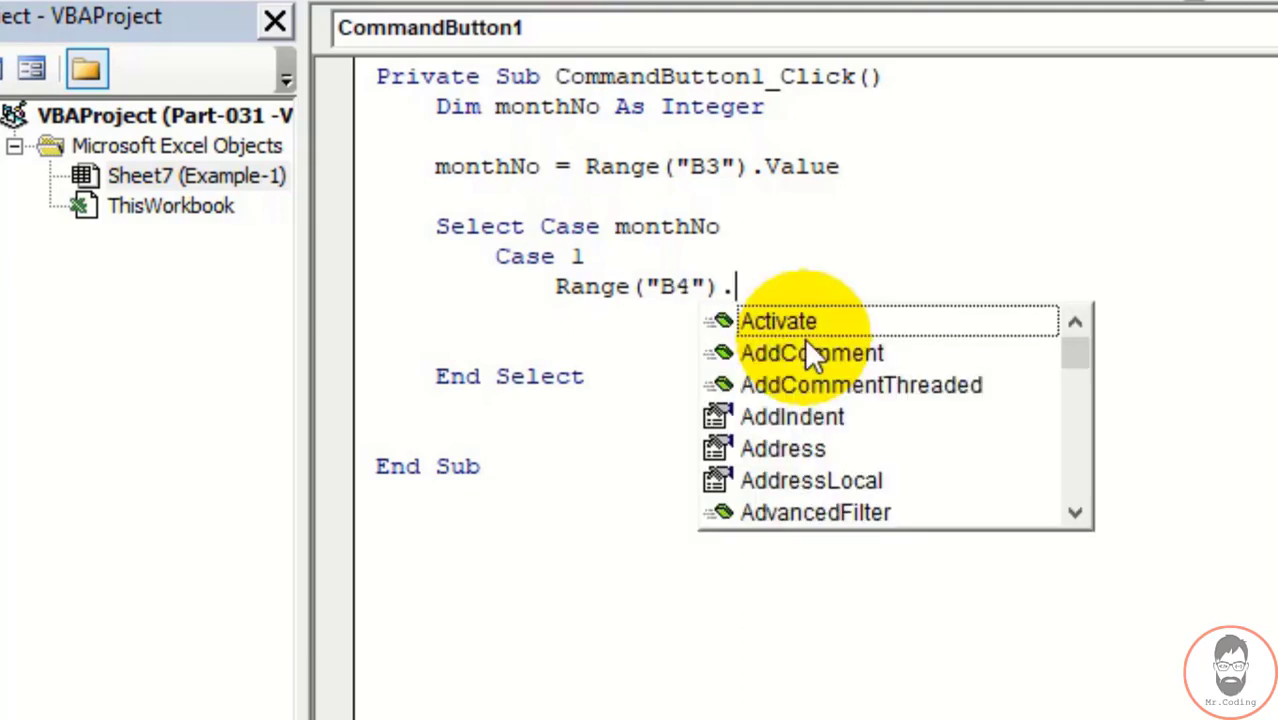
scroll(804, 337, down, 5)
text(va)
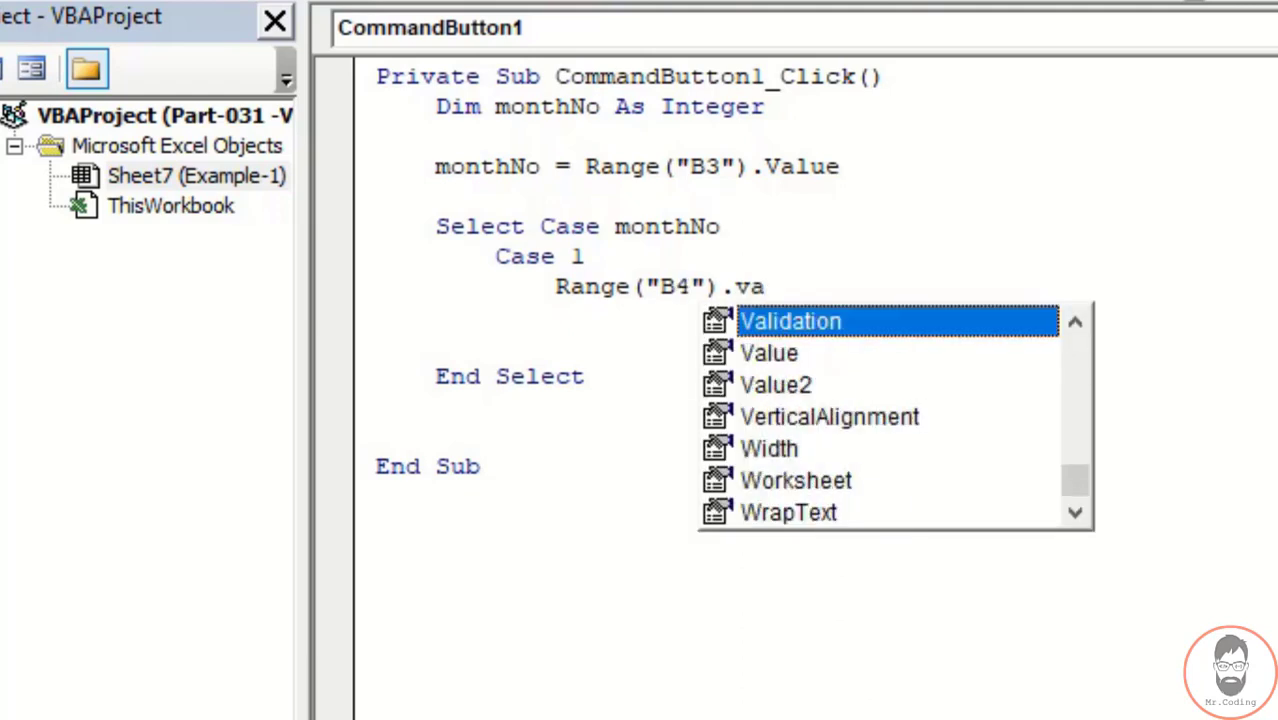
double_click(807, 348)
text(=)
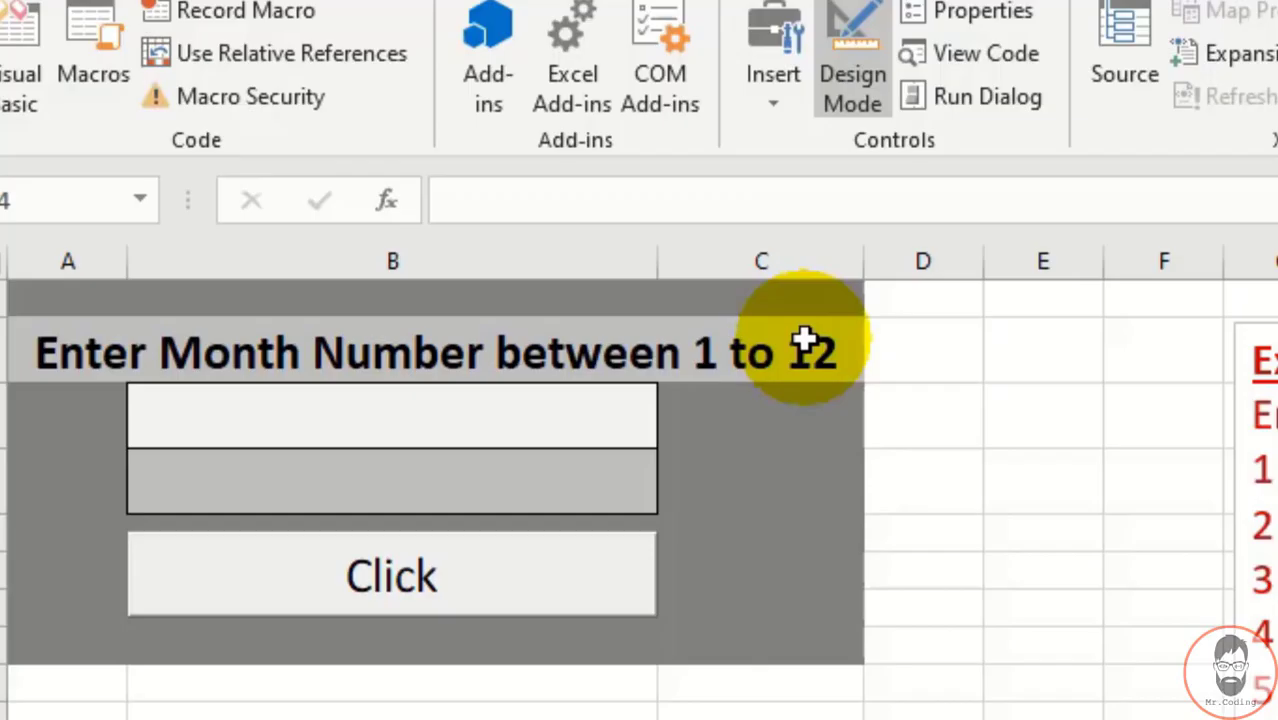
click(622, 457)
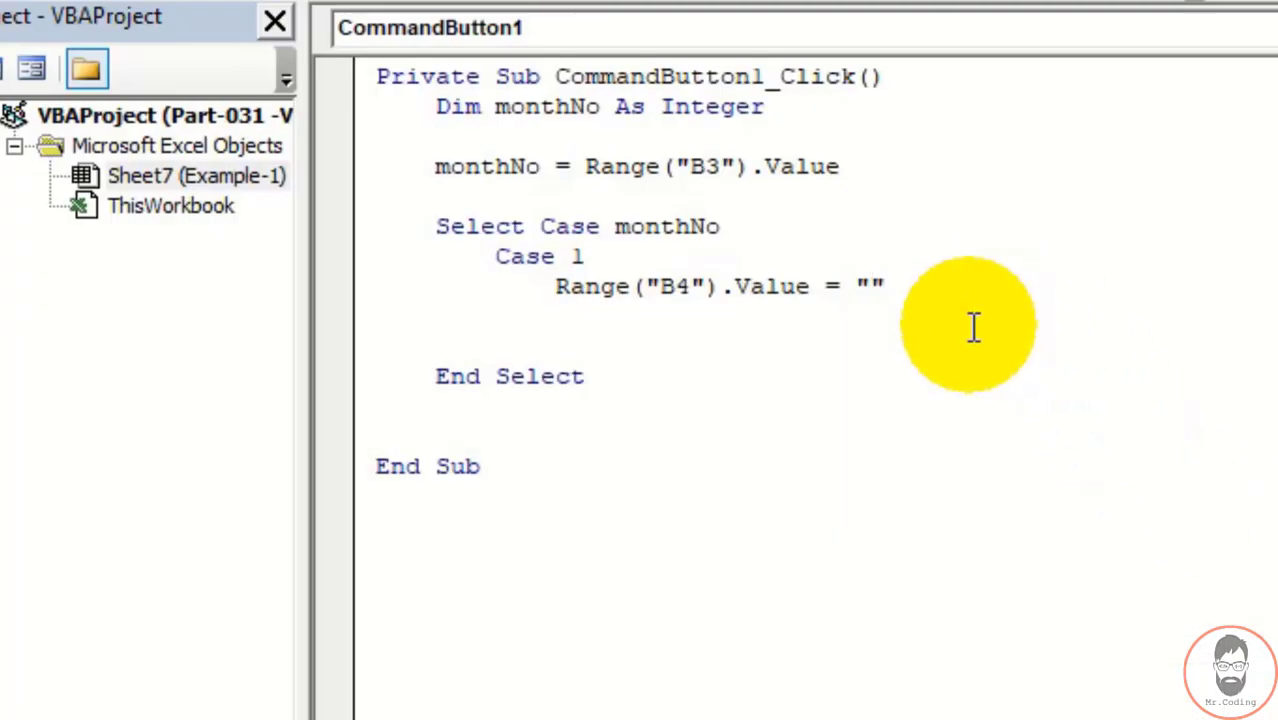
text("January")
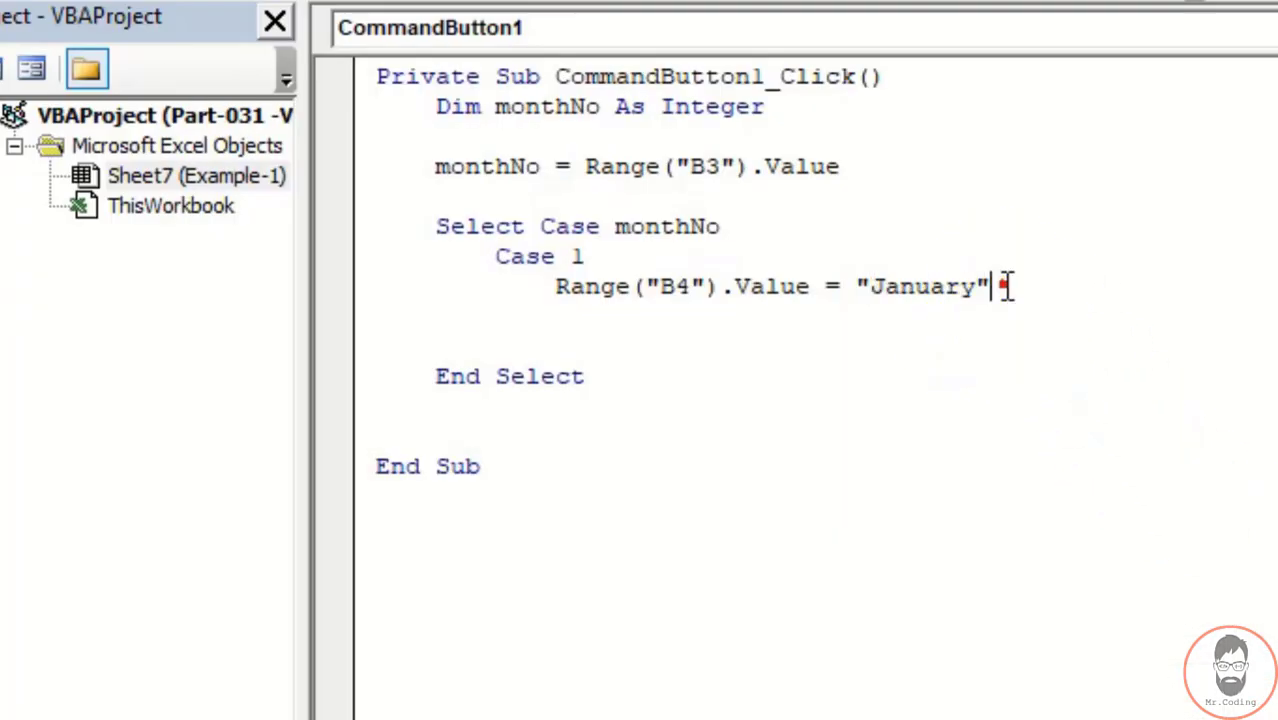
Step: Review the Case 1 branch and start a new line after the January assignment
click(497, 256)
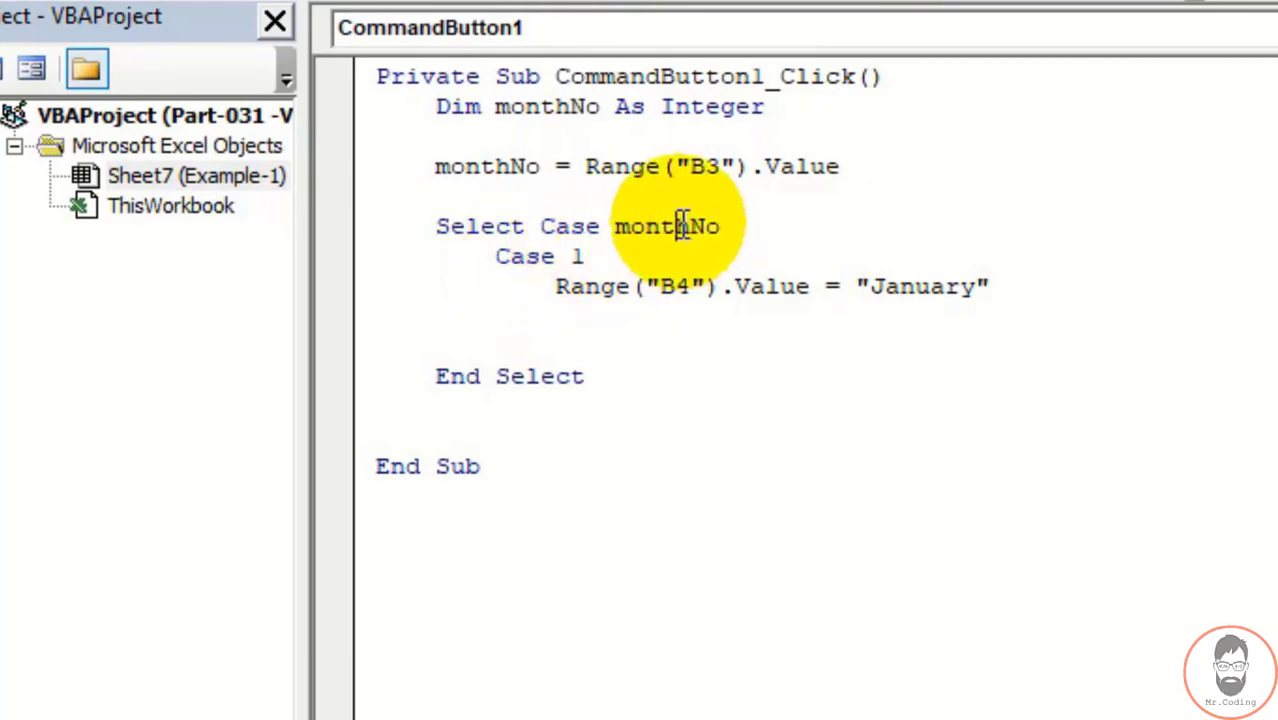
click(681, 225)
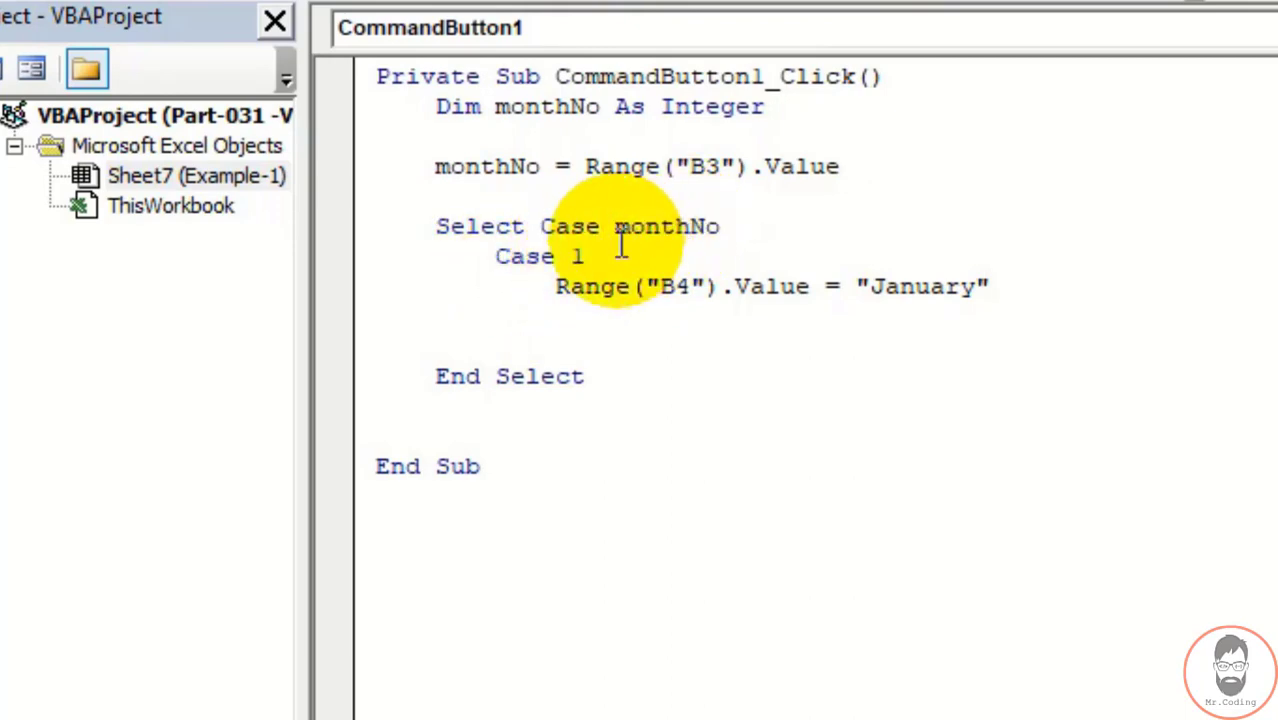
drag(558, 286, 893, 283)
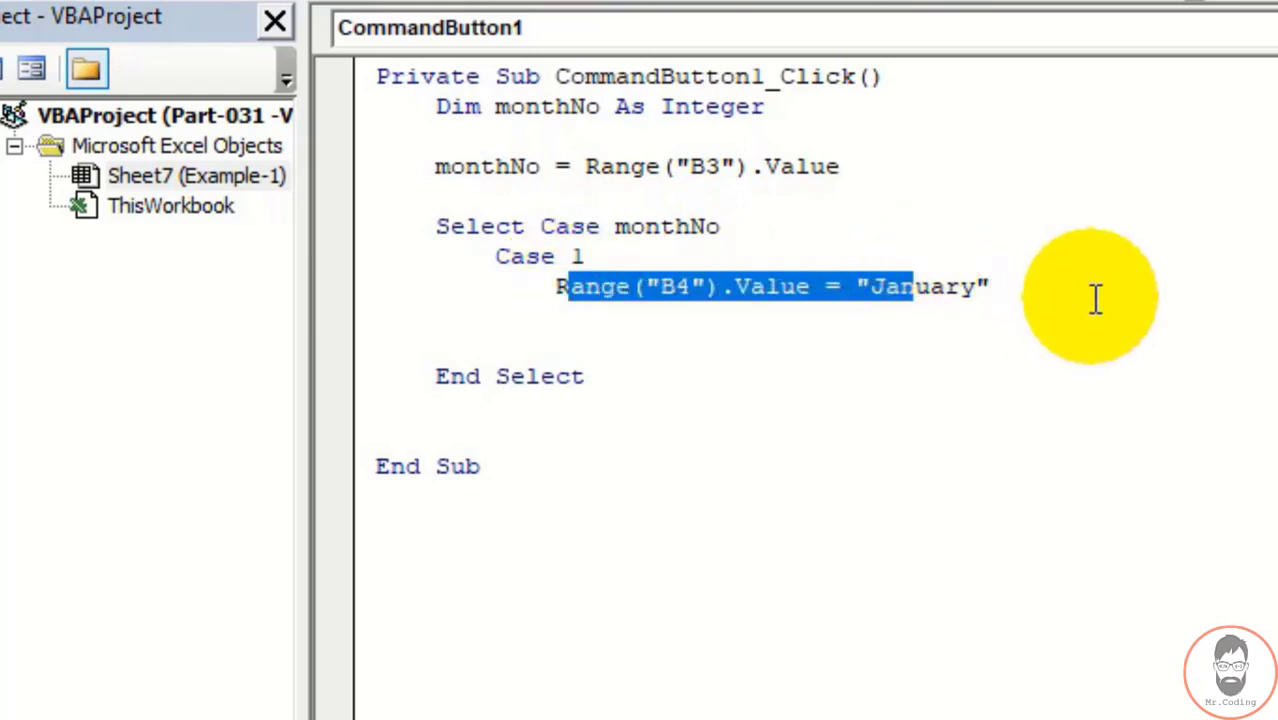
click(1040, 287)
key(Return)
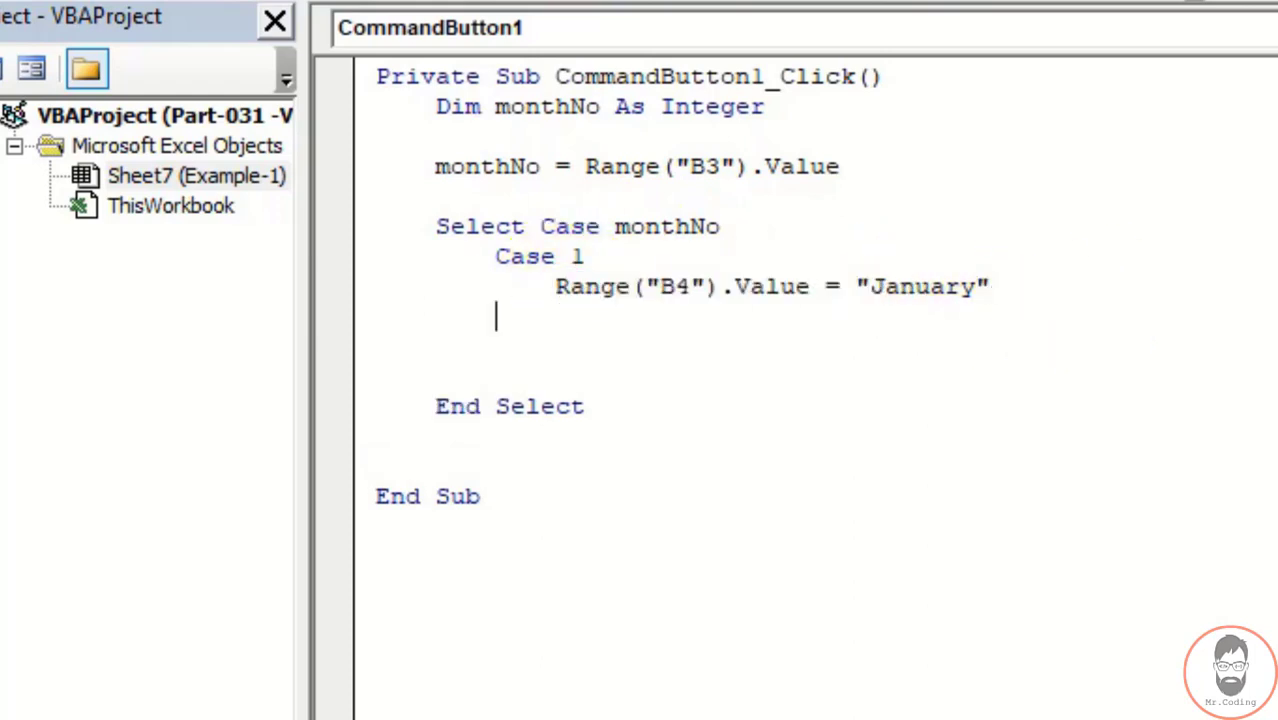
Step: Duplicate the Case 1 block below itself and change the copy's value to Case 2
key(shift+End)
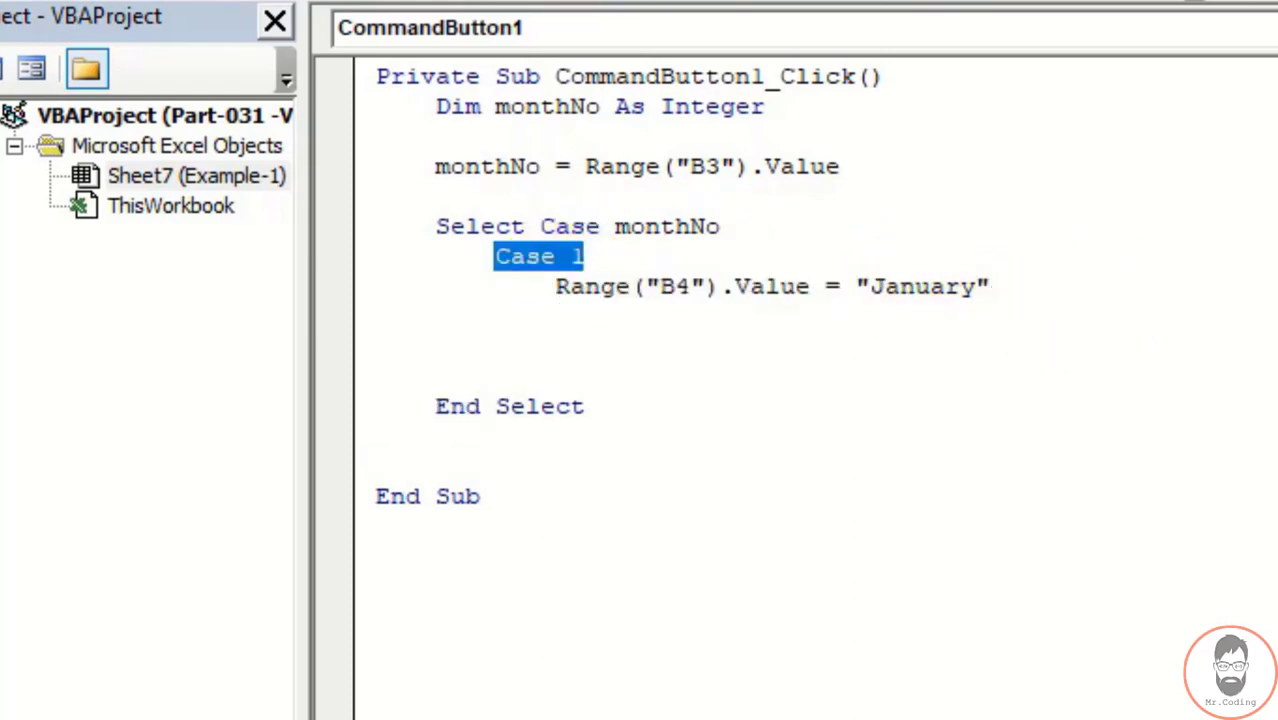
key(shift+Down)
key(shift+End)
key(ctrl+c)
click(496, 316)
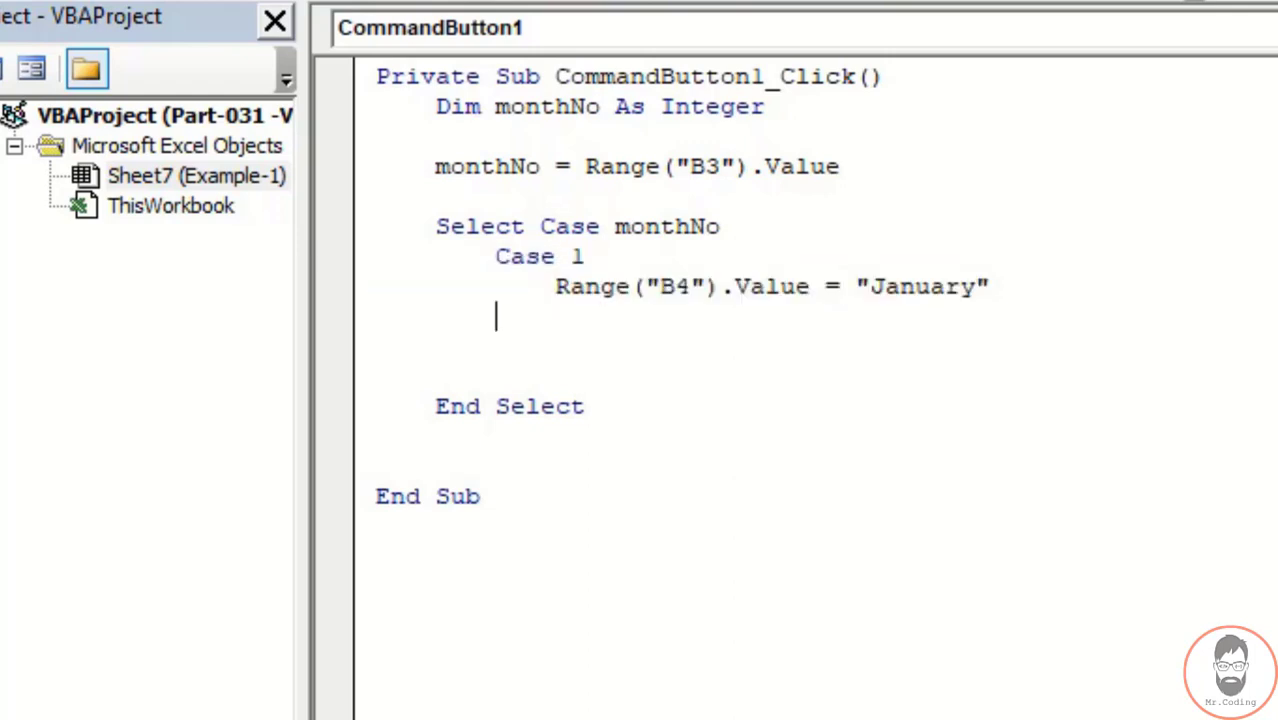
key(ctrl+v)
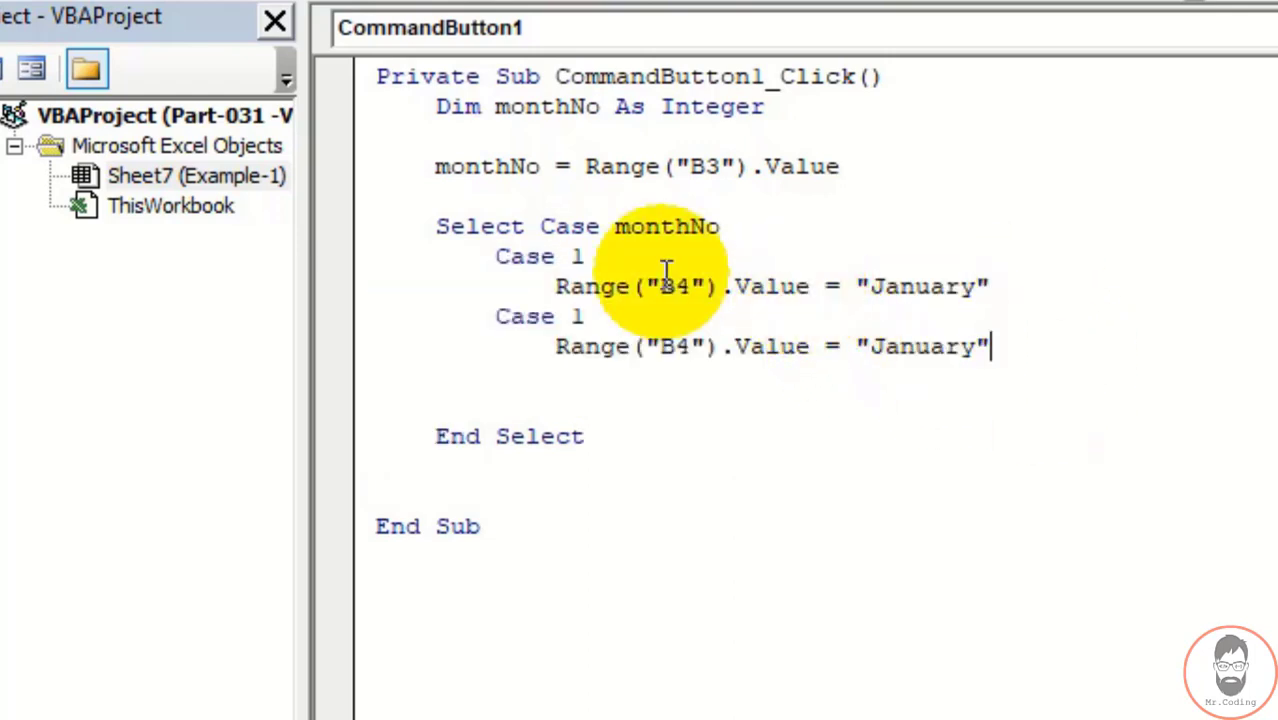
double_click(577, 316)
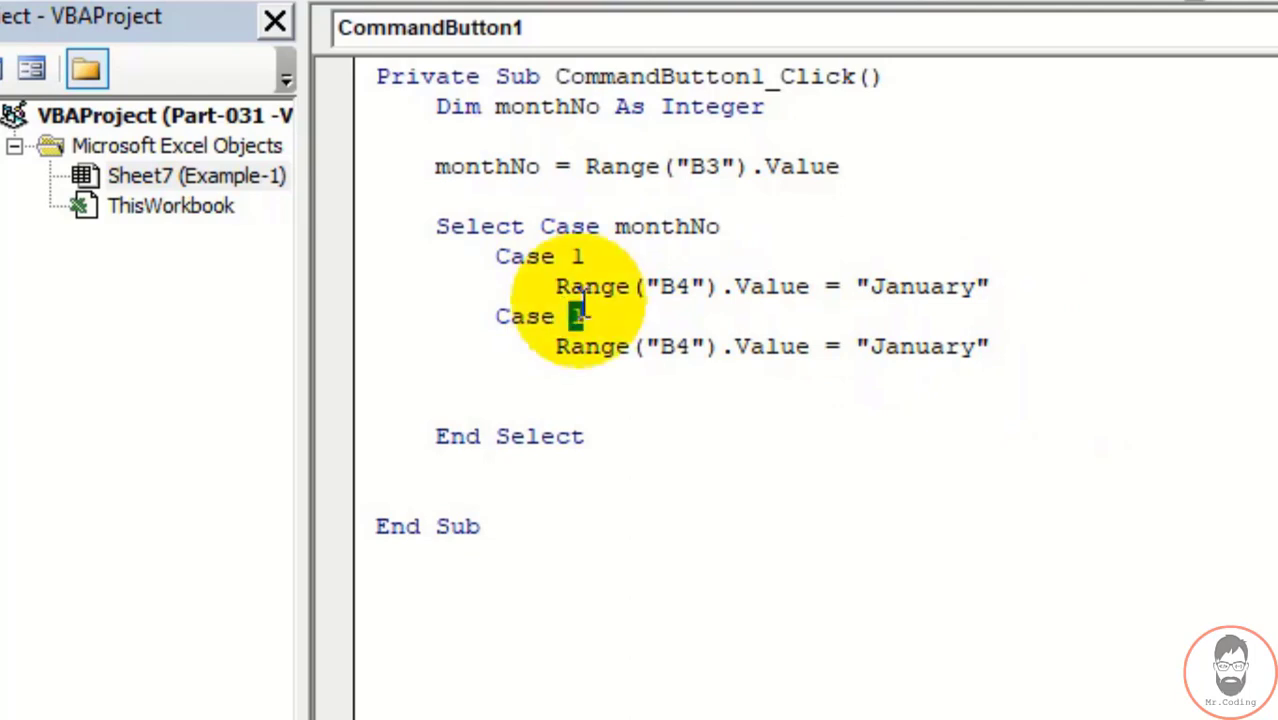
text(2)
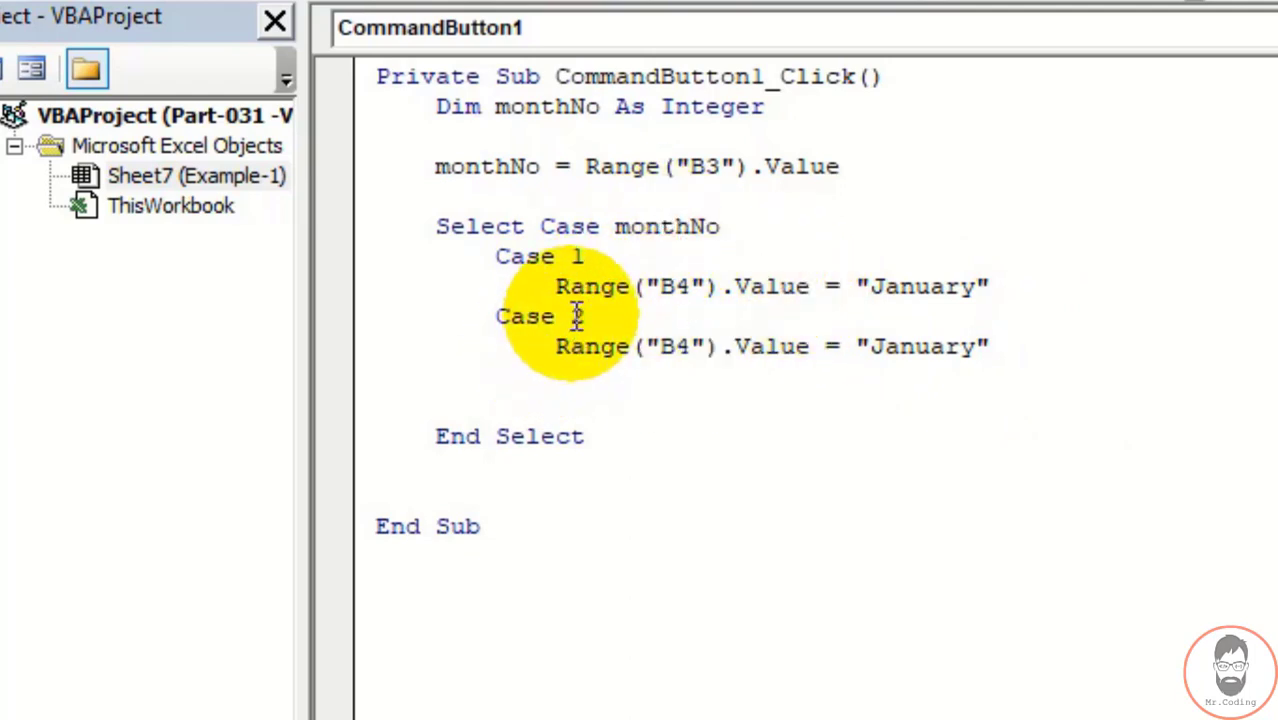
key(alt+F11)
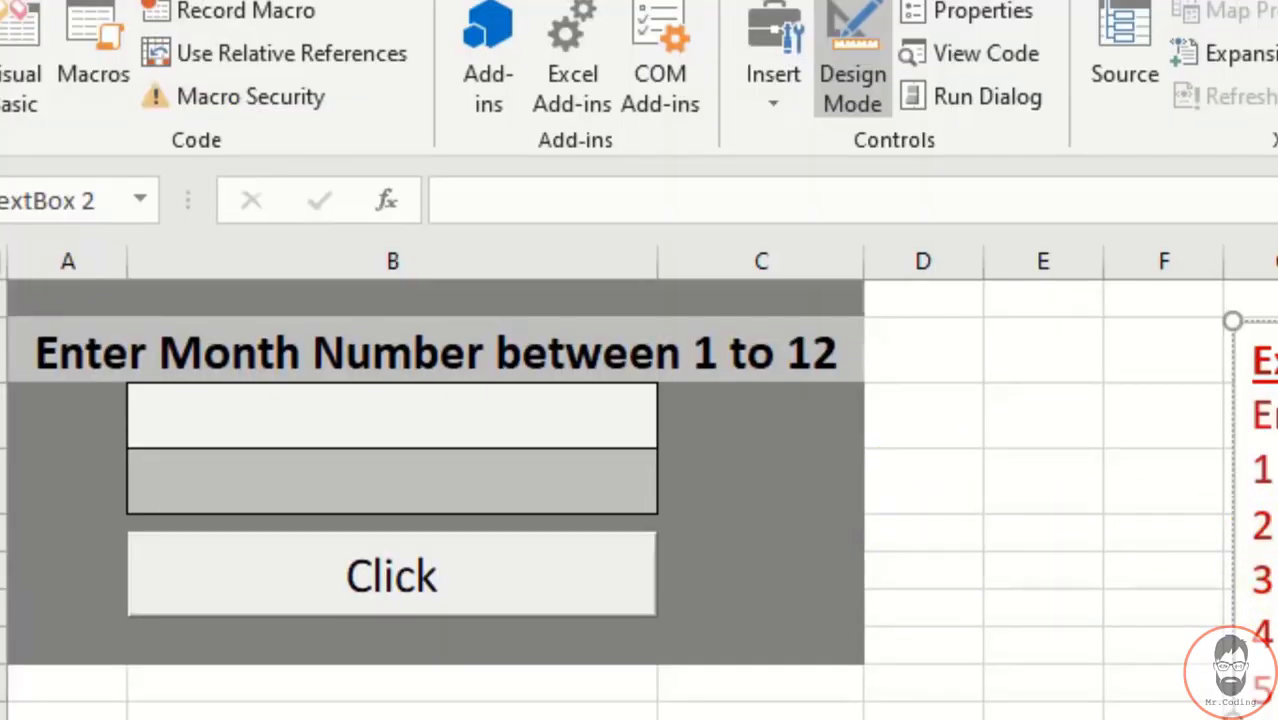
key(alt+F11)
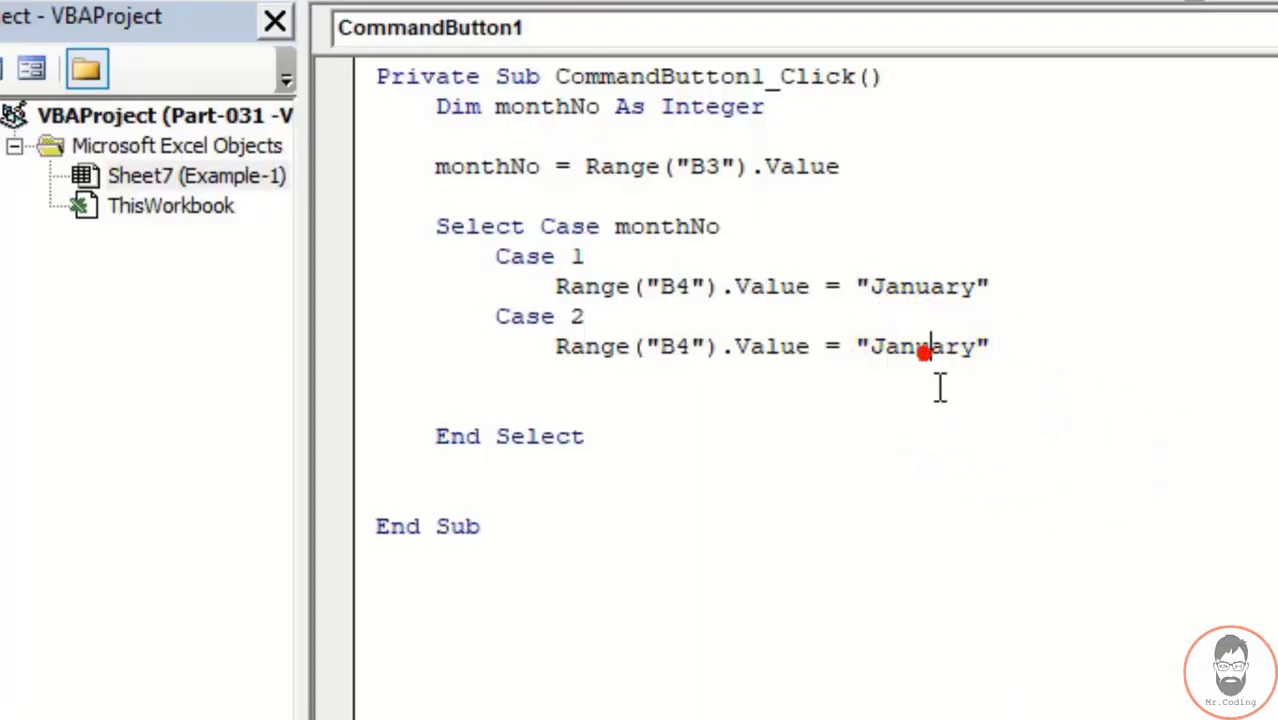
Step: Change January to February in the Case 2 branch
double_click(925, 347)
text(February)
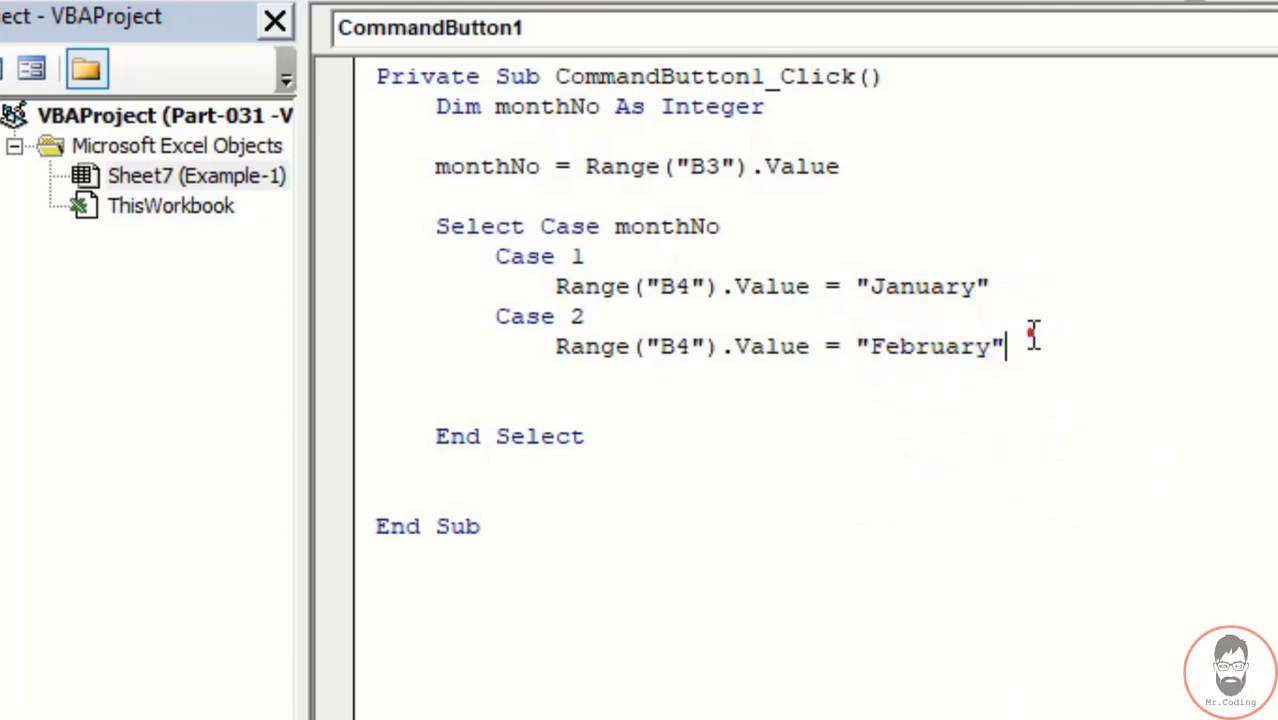
key(Return)
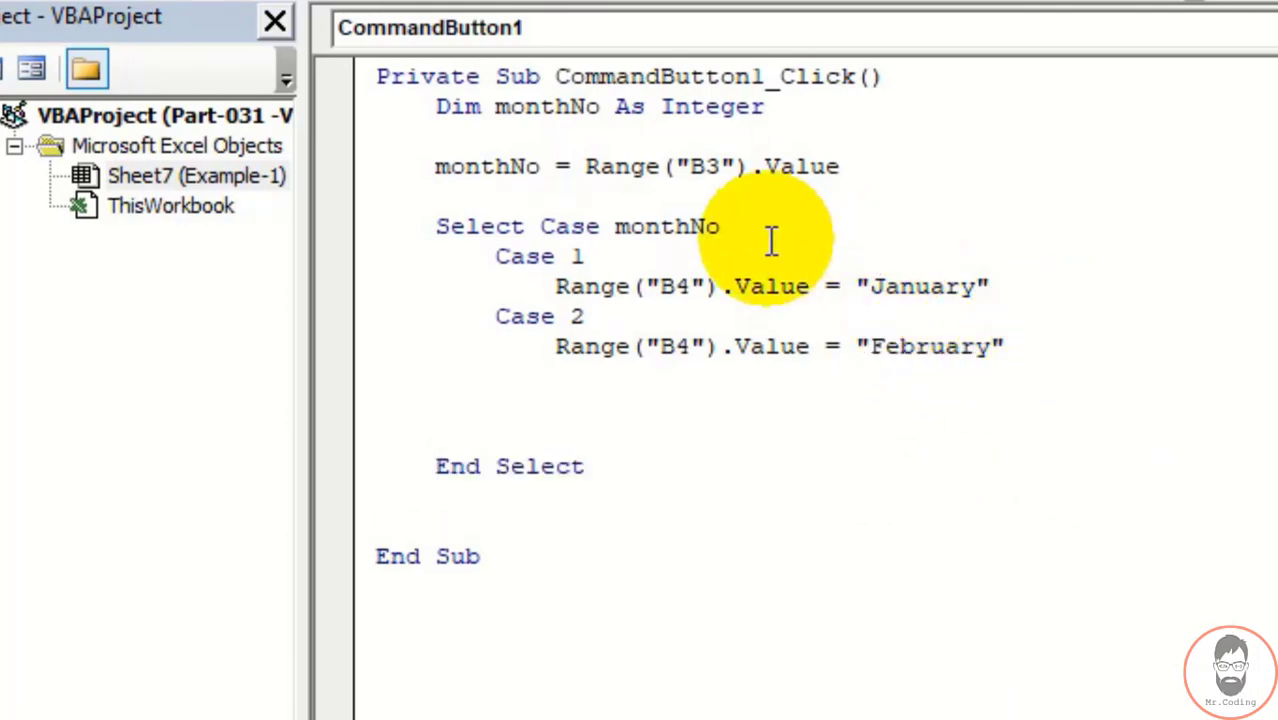
click(572, 317)
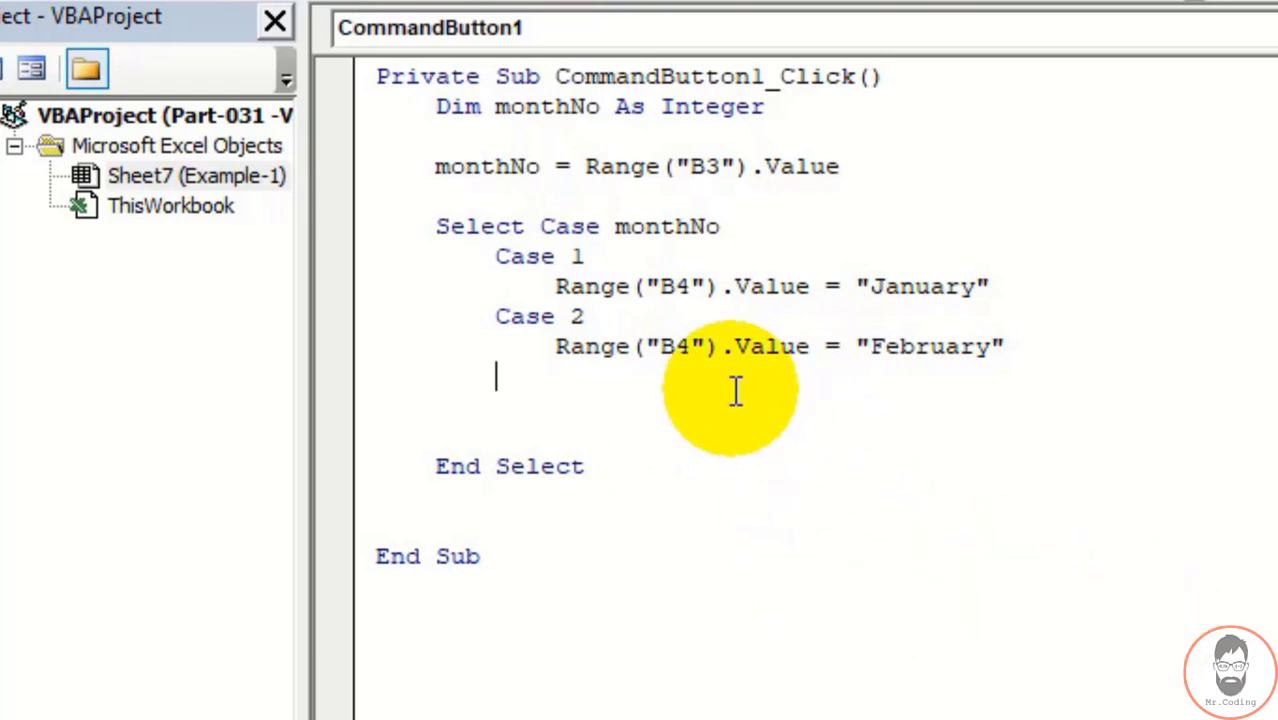
Step: Paste a Case 3 block assigning "March" to B4 below the February line
click(610, 372)
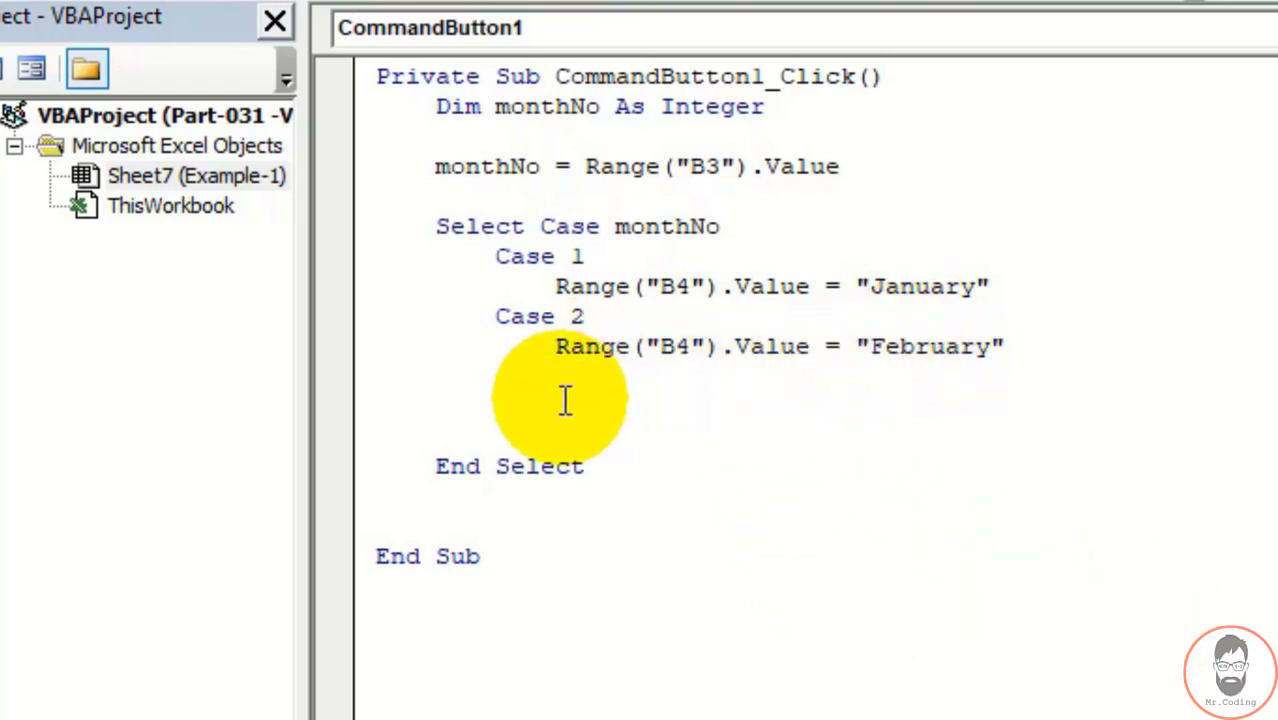
text(Case 3             Range("B4").Value = "March")
click(498, 376)
click(604, 537)
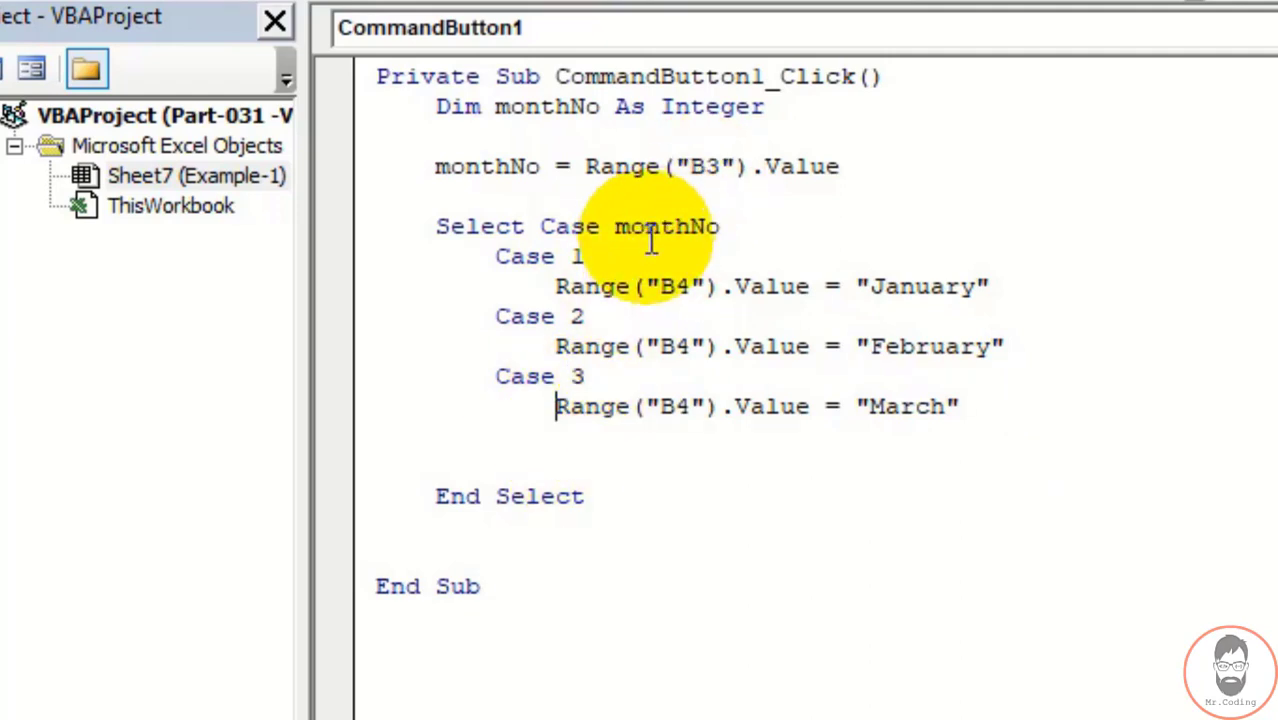
Step: Review the case values 1, 2 and 3 in the Select Case block
double_click(577, 257)
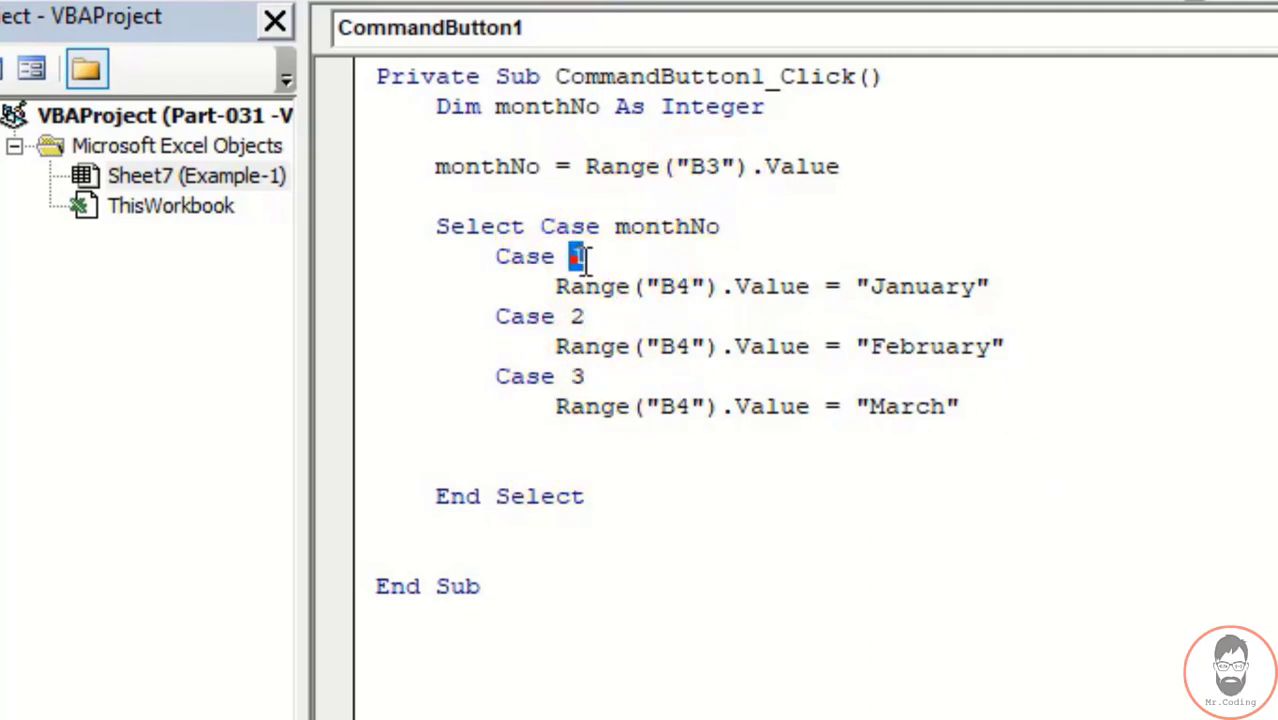
double_click(577, 317)
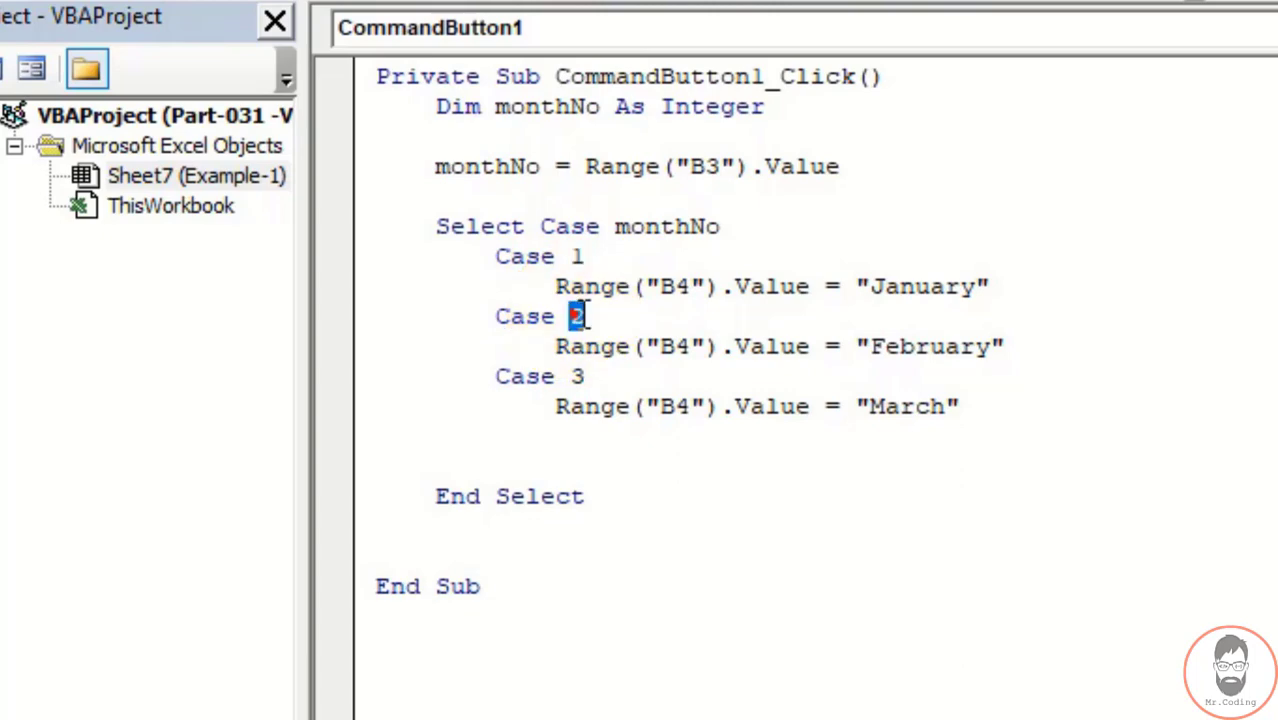
double_click(576, 377)
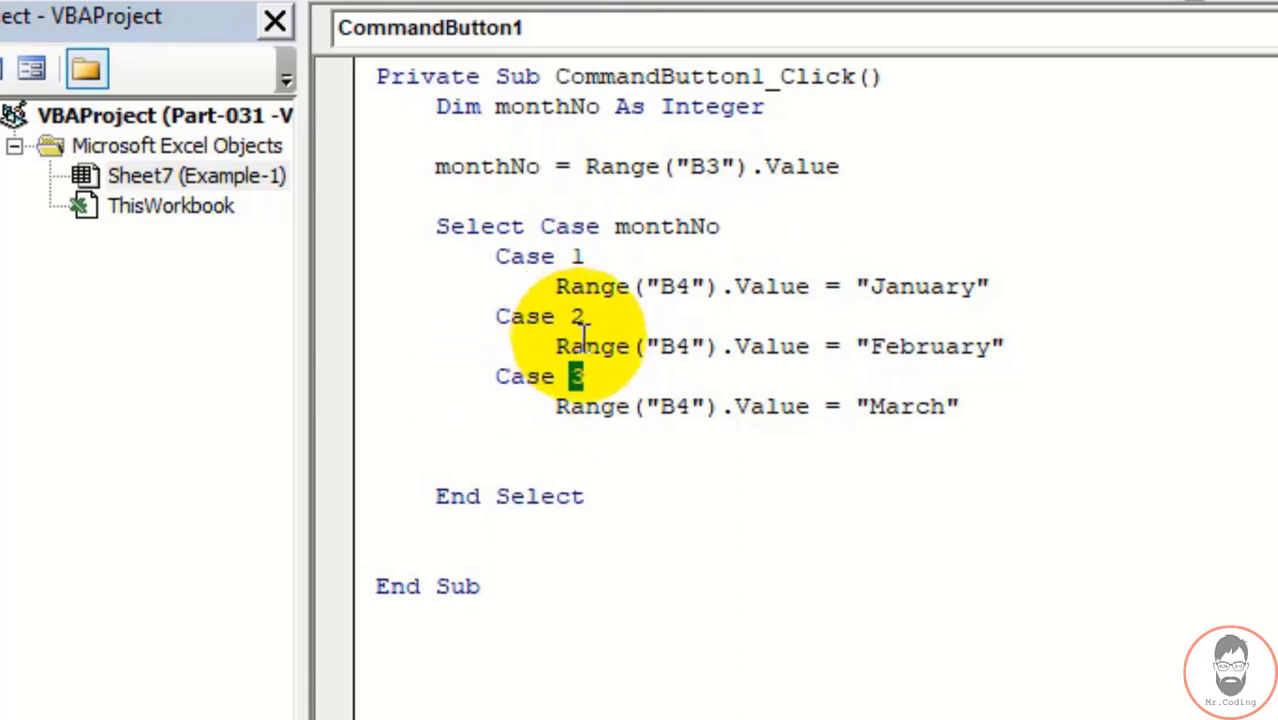
click(705, 325)
click(712, 286)
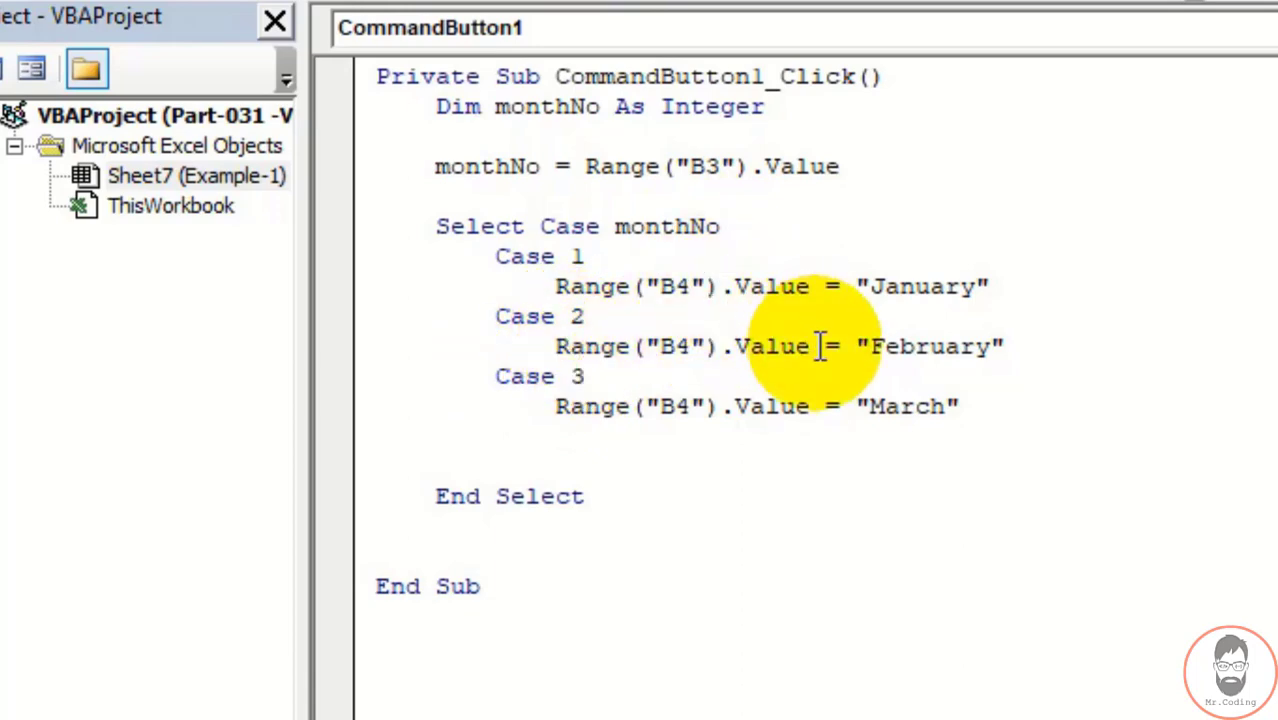
click(817, 346)
Step: Add a Case Else with MsgBox ("Plase Enter Month No. between 1 to 12"), then return to the worksheet
click(797, 406)
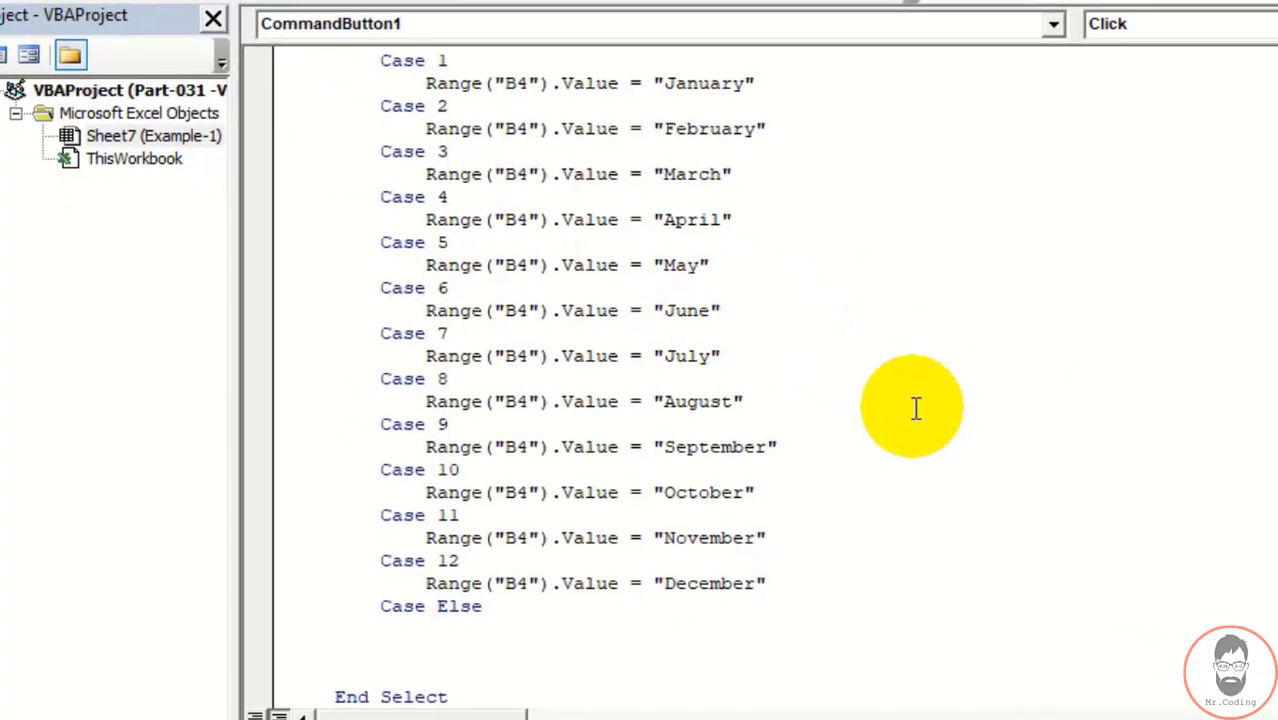
click(491, 606)
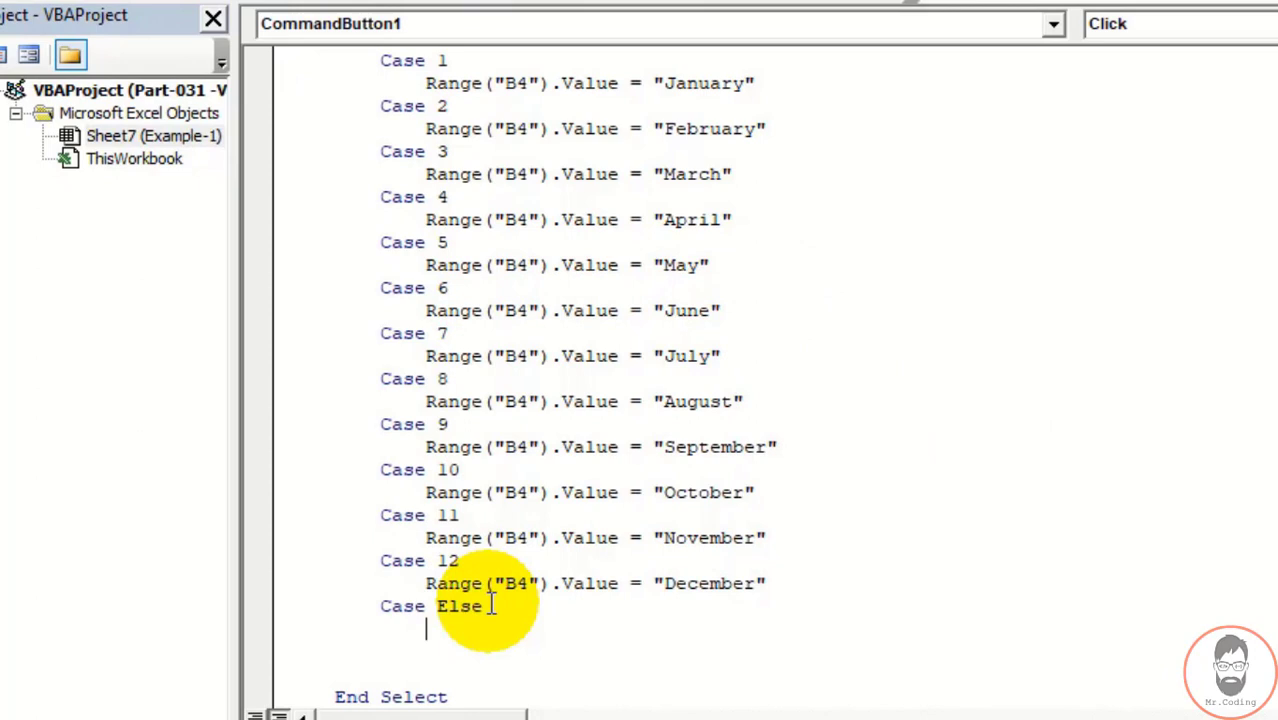
scroll(491, 606, down, 2)
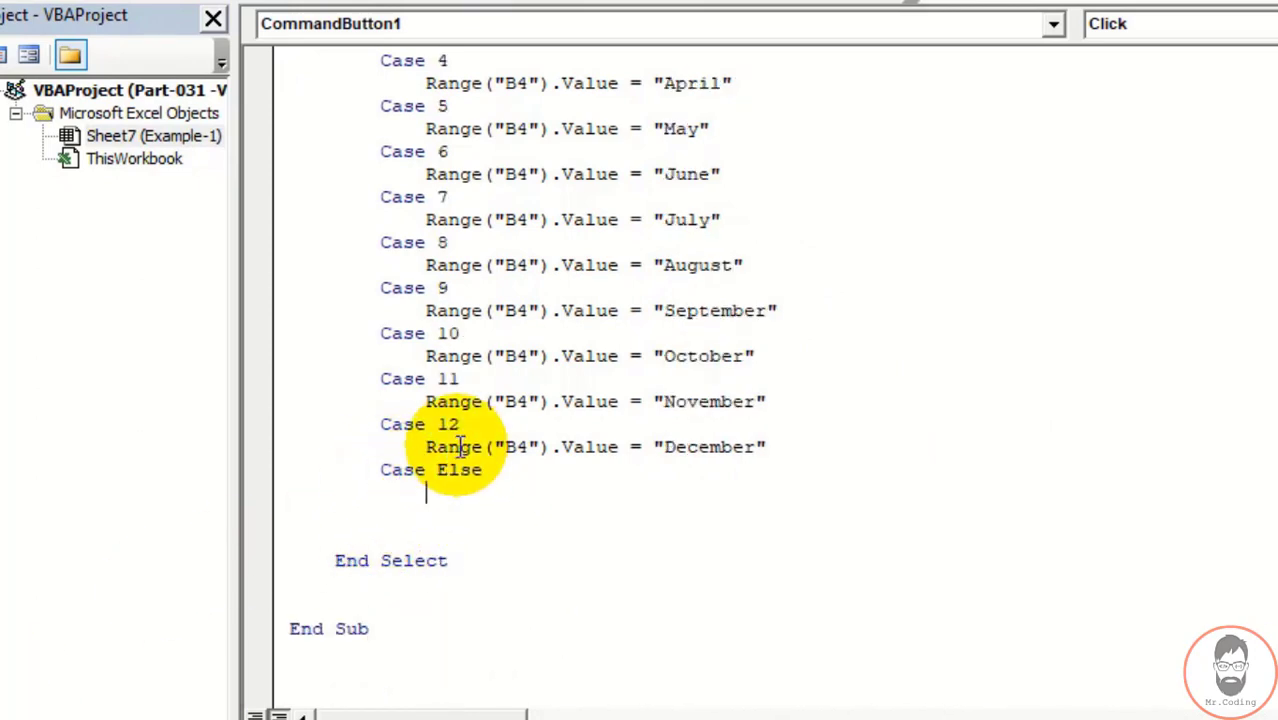
scroll(460, 447, up, 2)
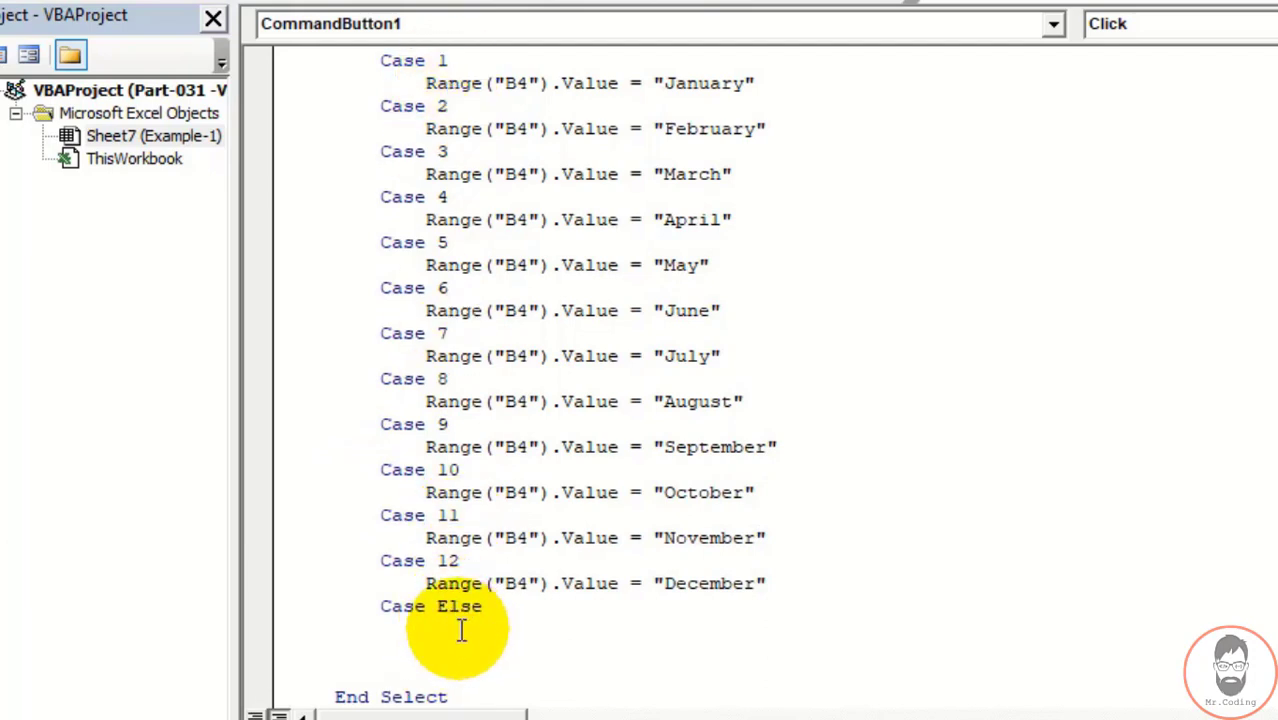
text(MsgBox ("Plase Enter Month No. between 1 to 12"))
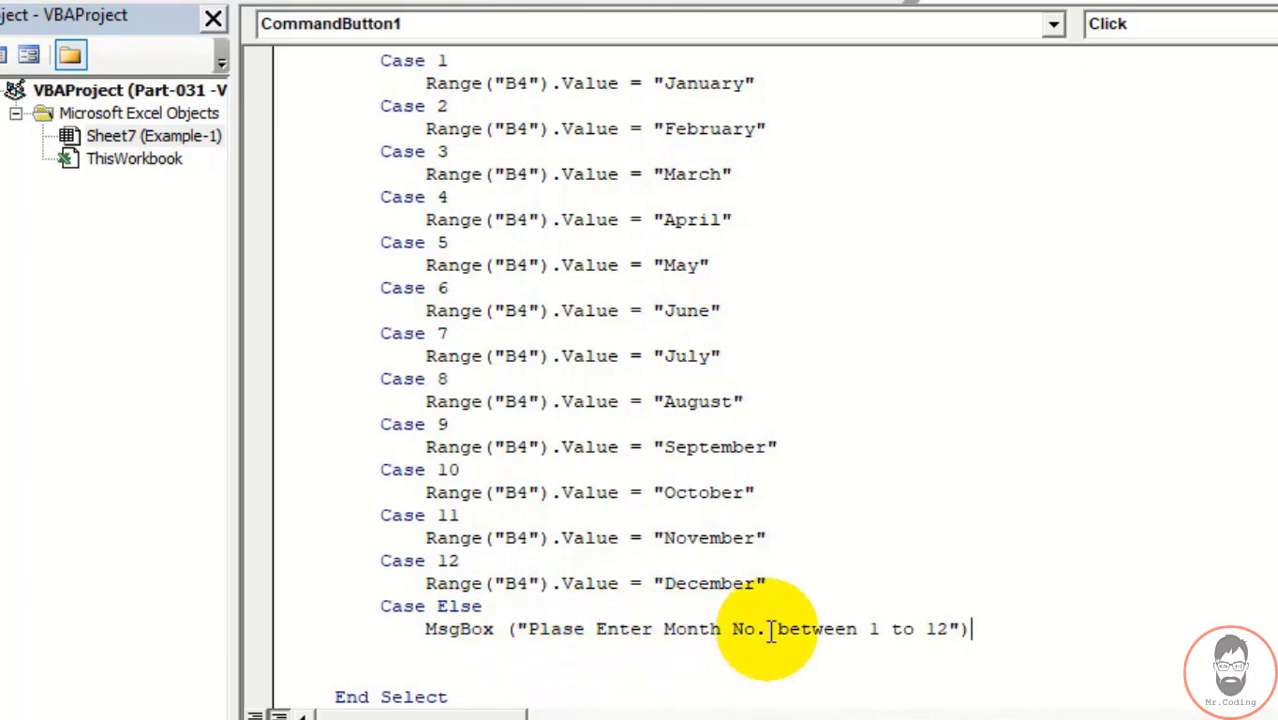
scroll(880, 566, down, 3)
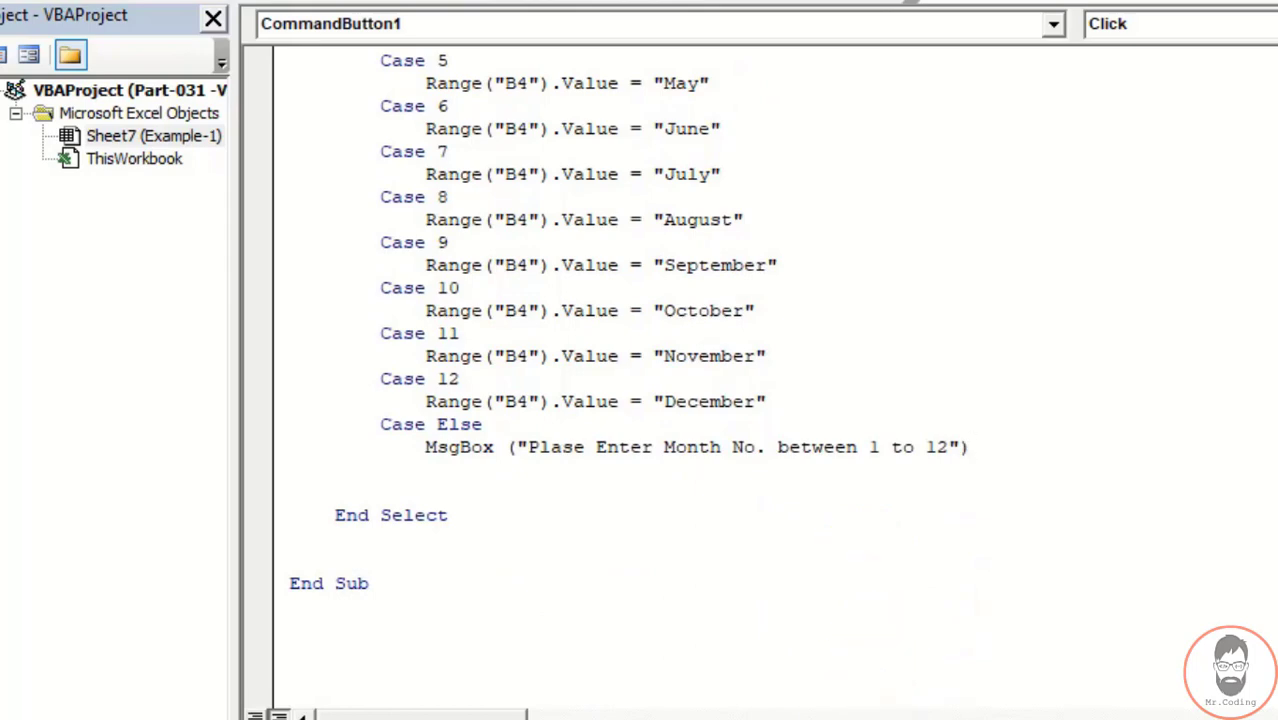
key(alt+F11)
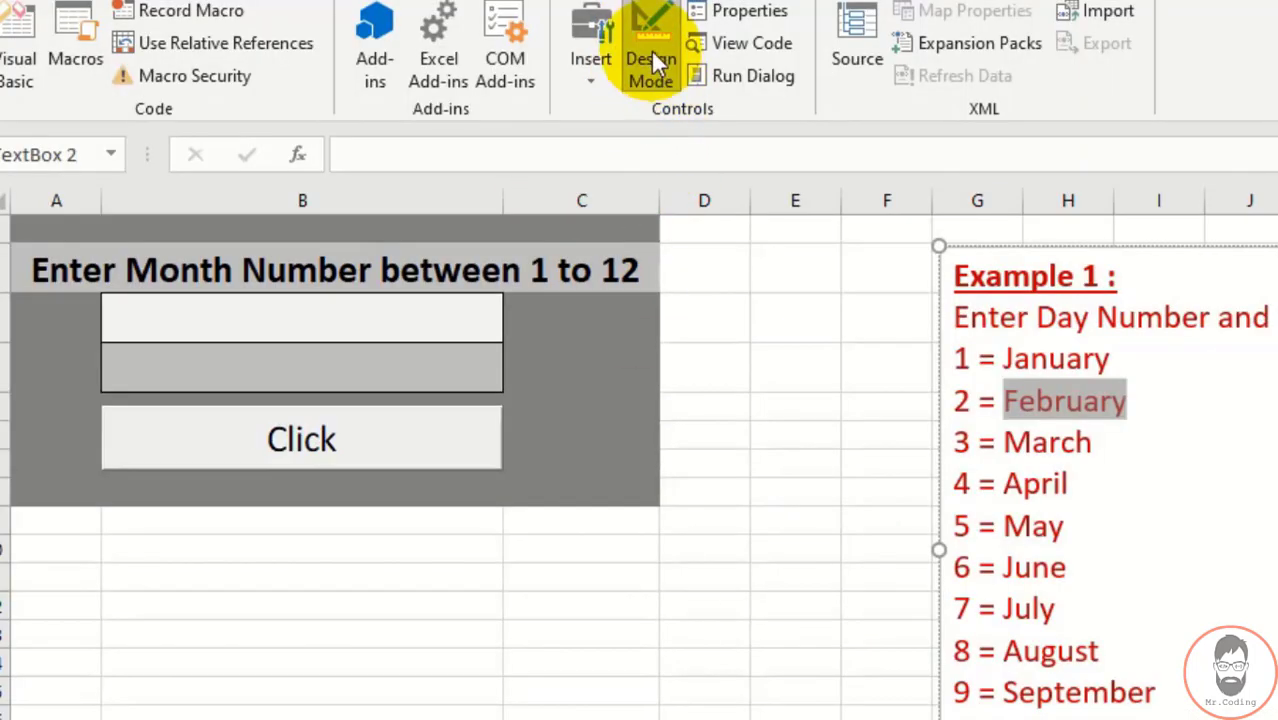
Step: Leave design mode and run the macro with month numbers 6 and then 10 in B3
click(652, 58)
click(456, 460)
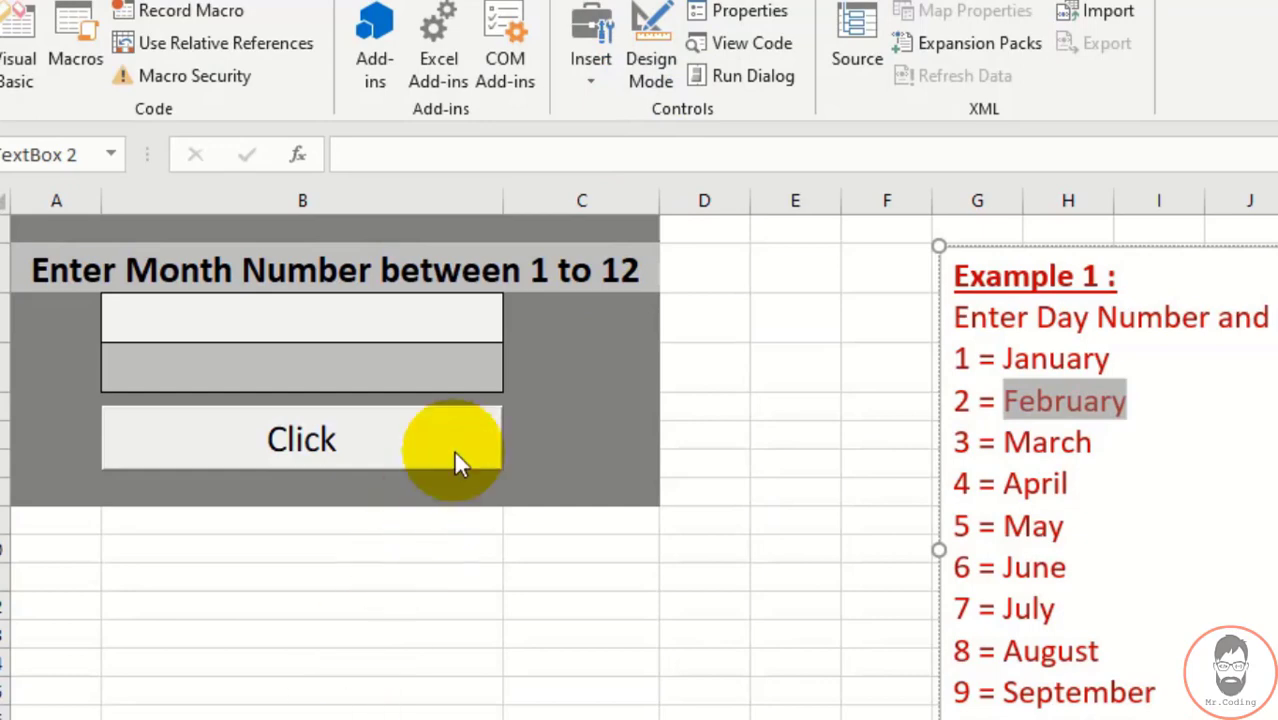
click(427, 310)
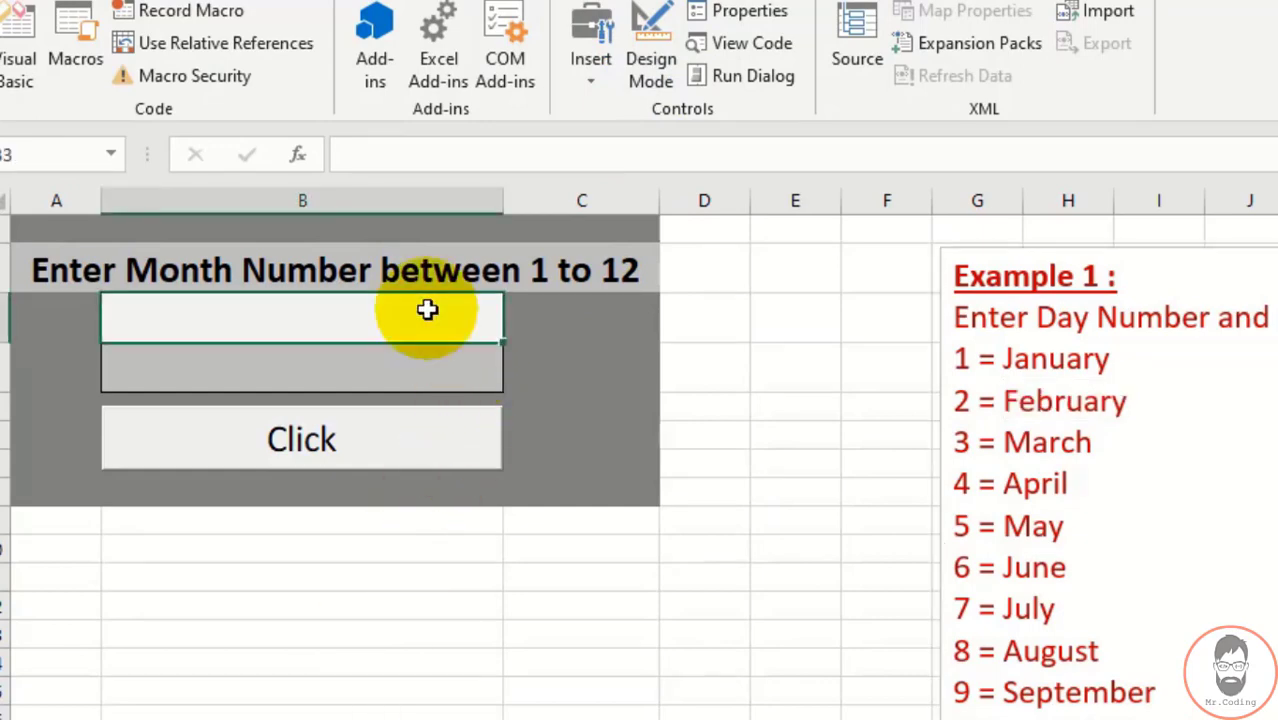
text(6)
click(289, 456)
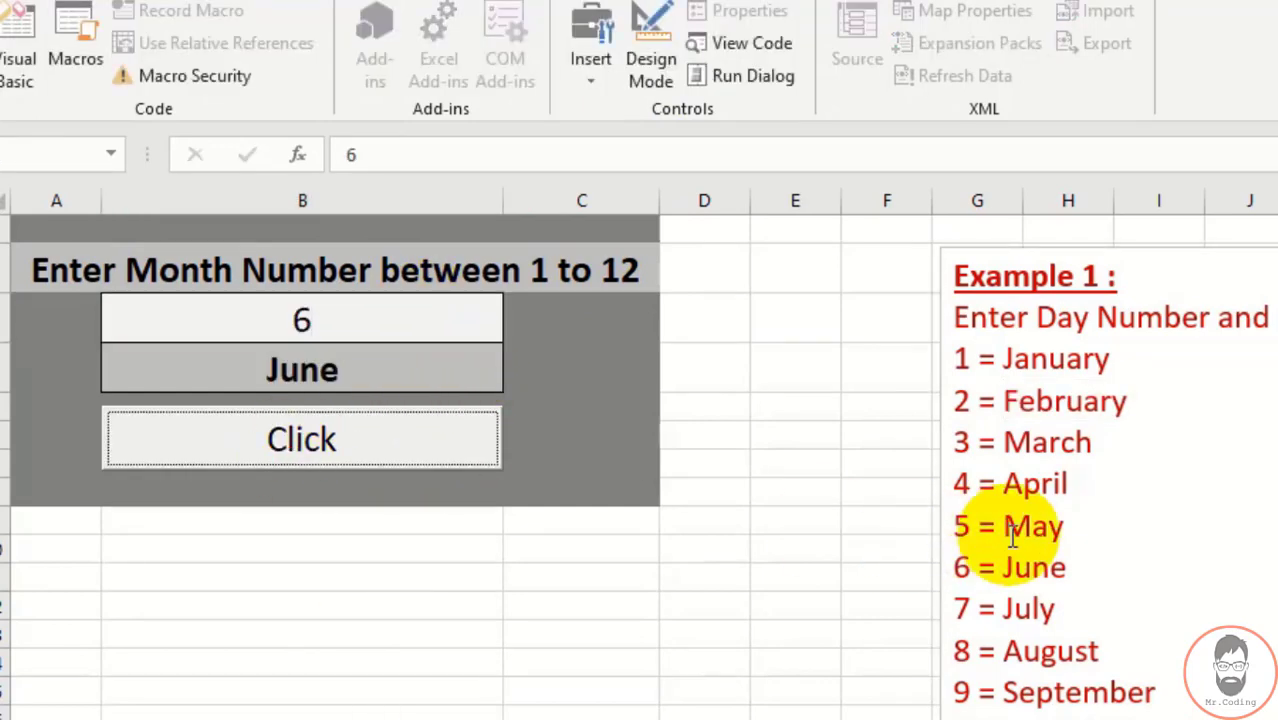
click(381, 324)
double_click(381, 322)
text(10)
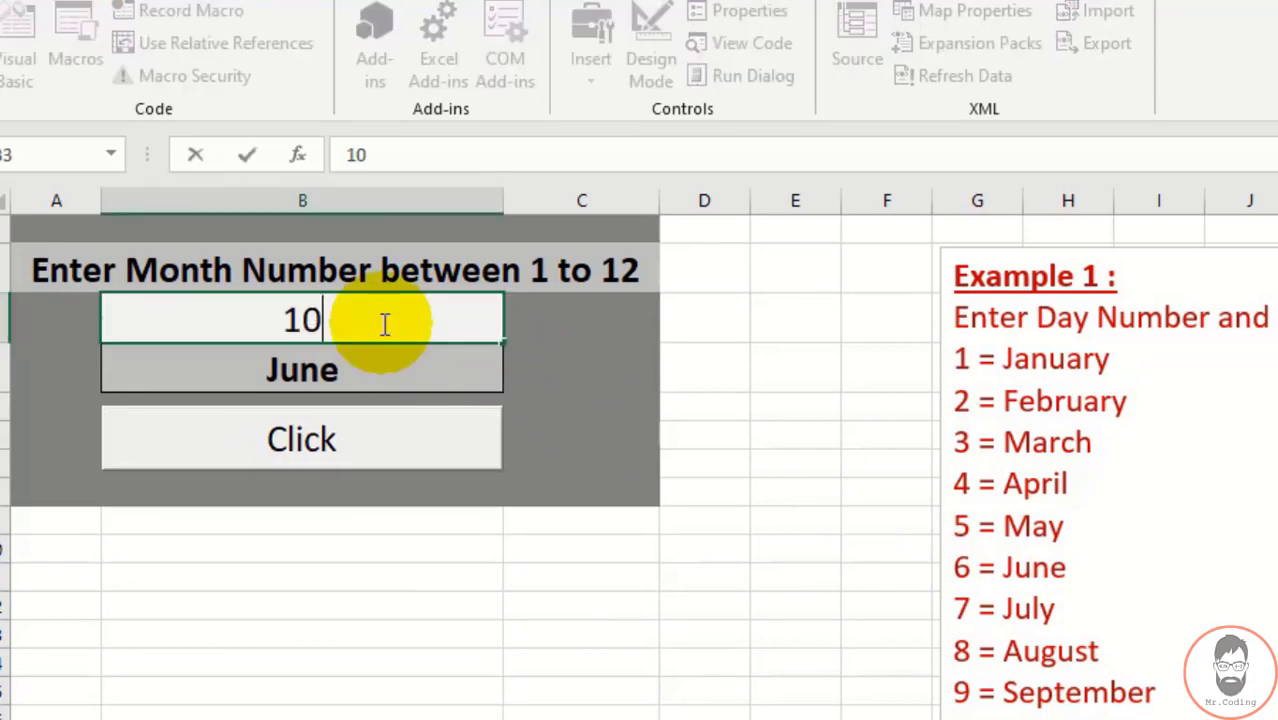
click(320, 443)
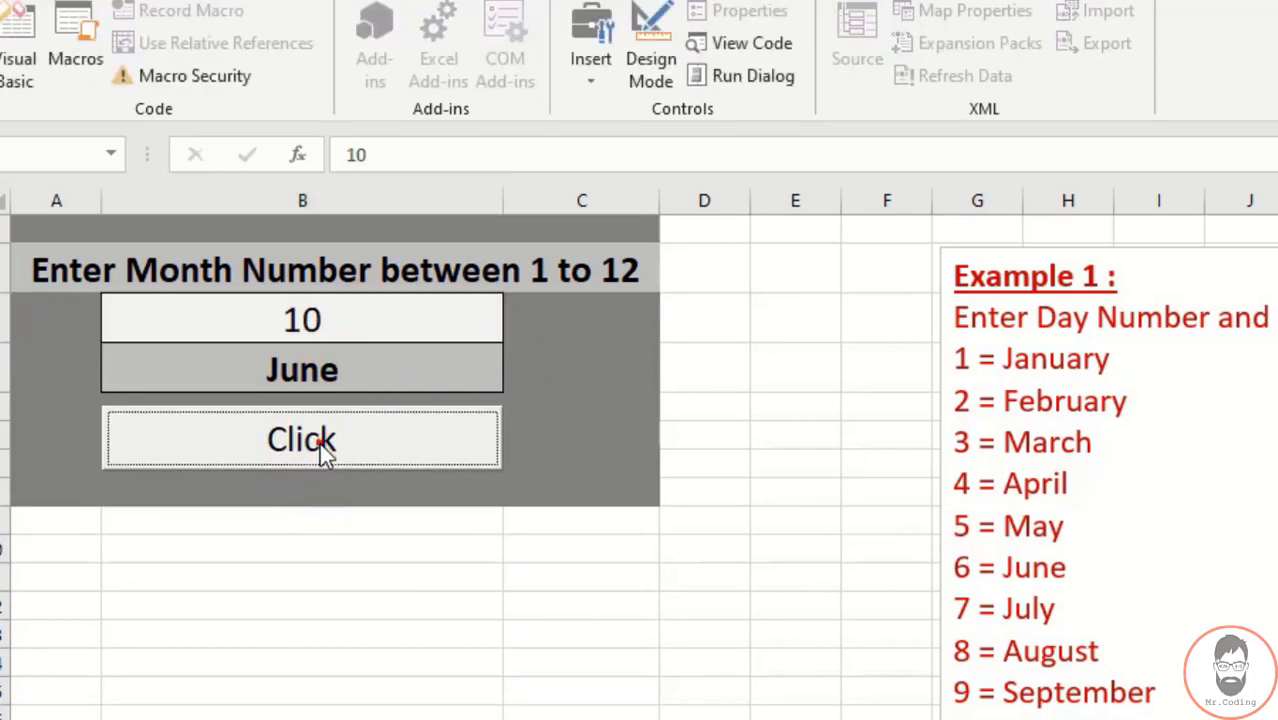
Step: Change B3 to 15, run the macro, and close each out-of-range warning
click(381, 316)
key(BackSpace)
text(5)
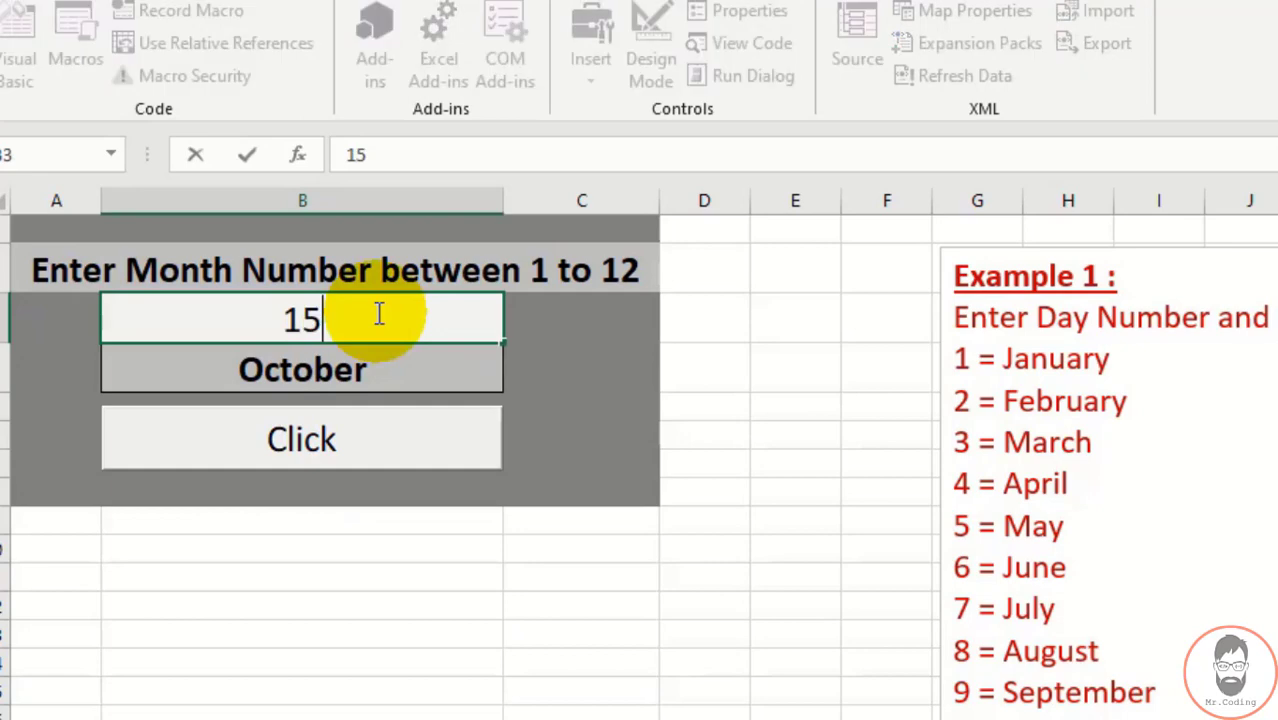
click(300, 438)
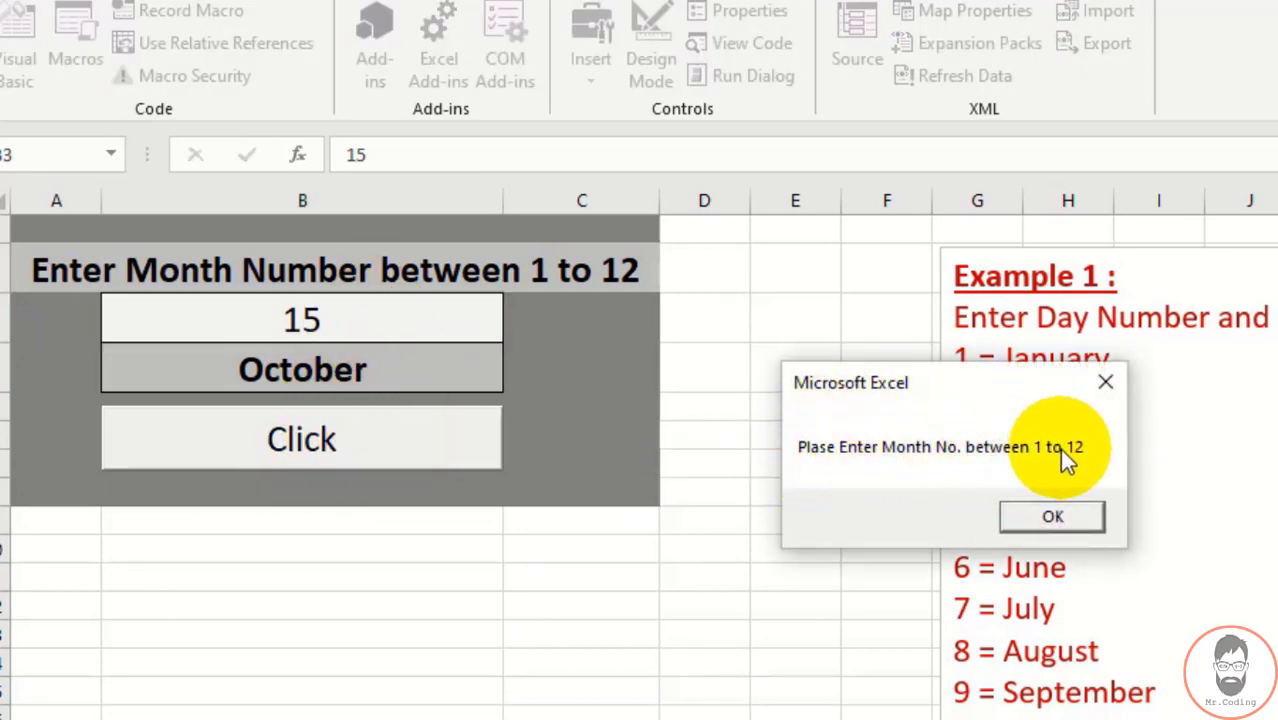
click(1062, 514)
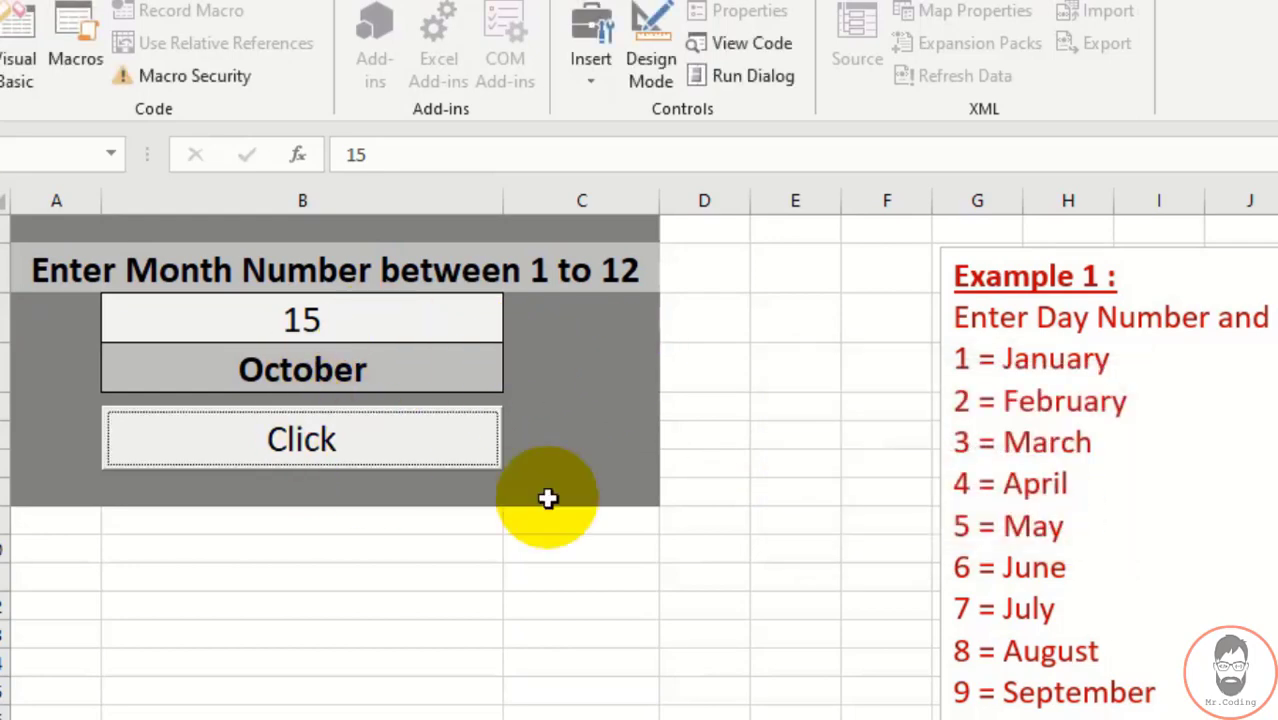
click(372, 427)
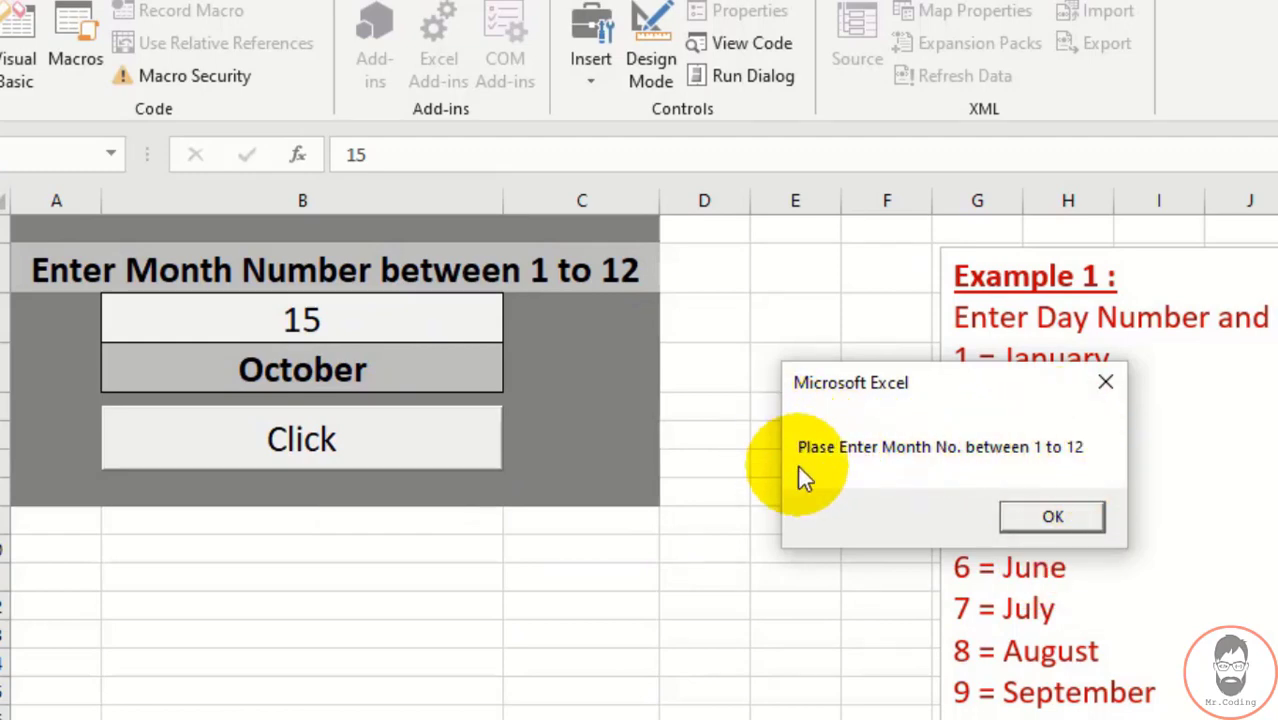
click(1052, 517)
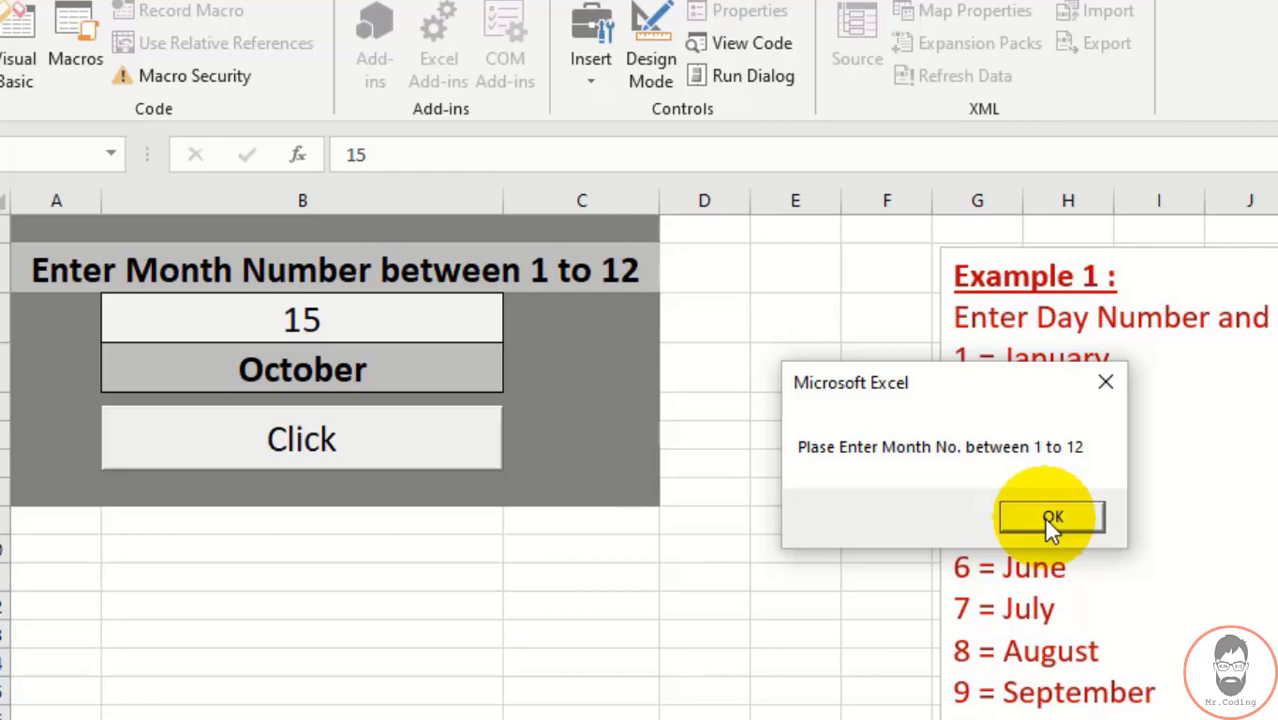
click(1047, 518)
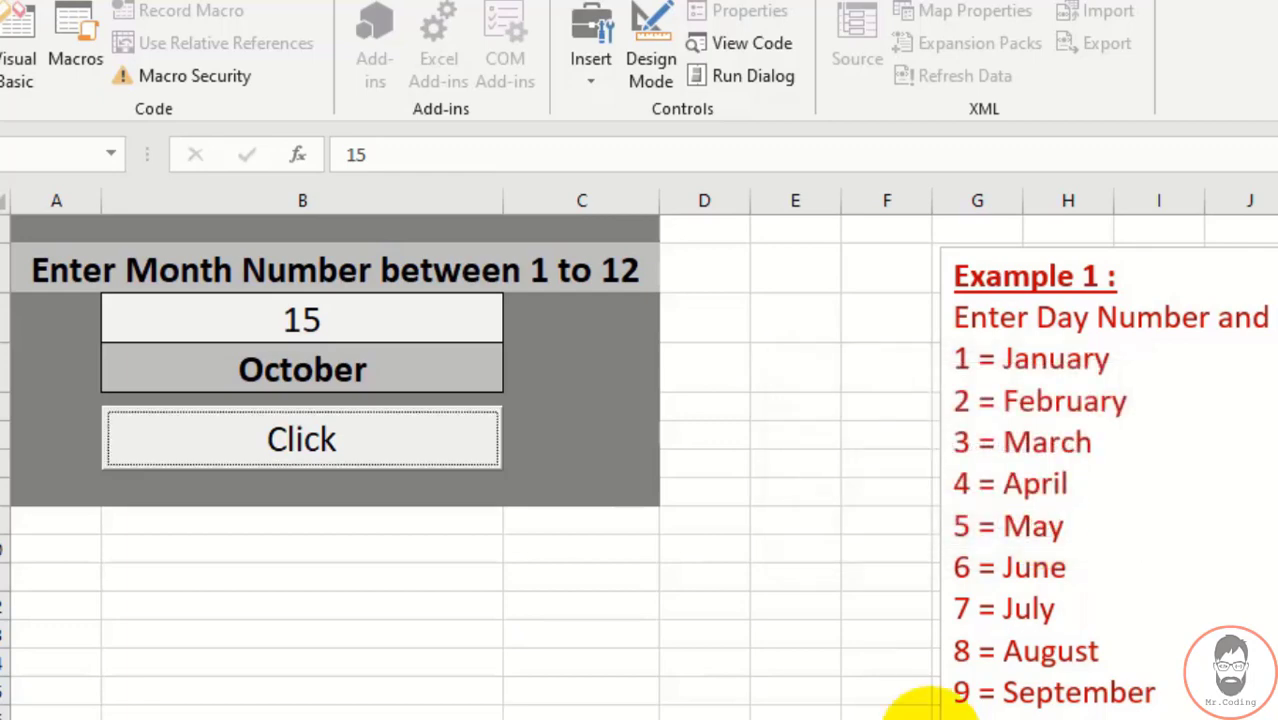
Step: Add vbInformation as the MsgBox style argument, dismissing the missing-equals compile error
key(alt+F11)
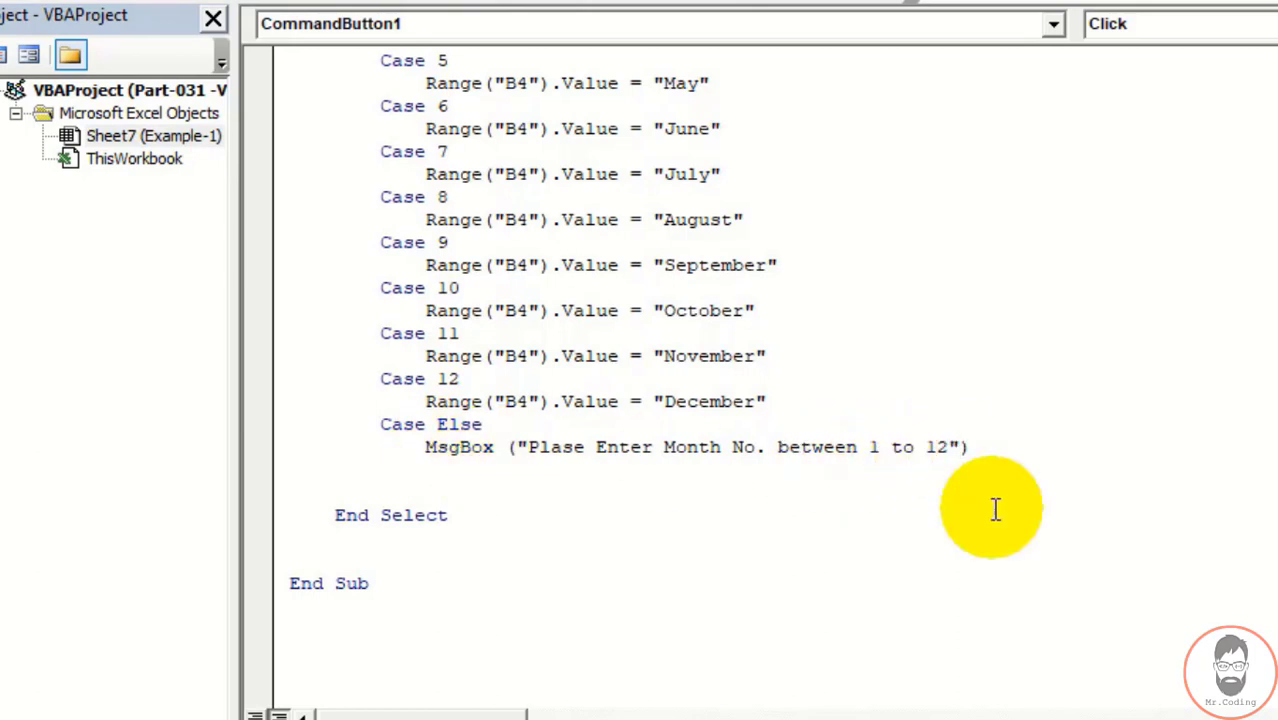
text(, vb)
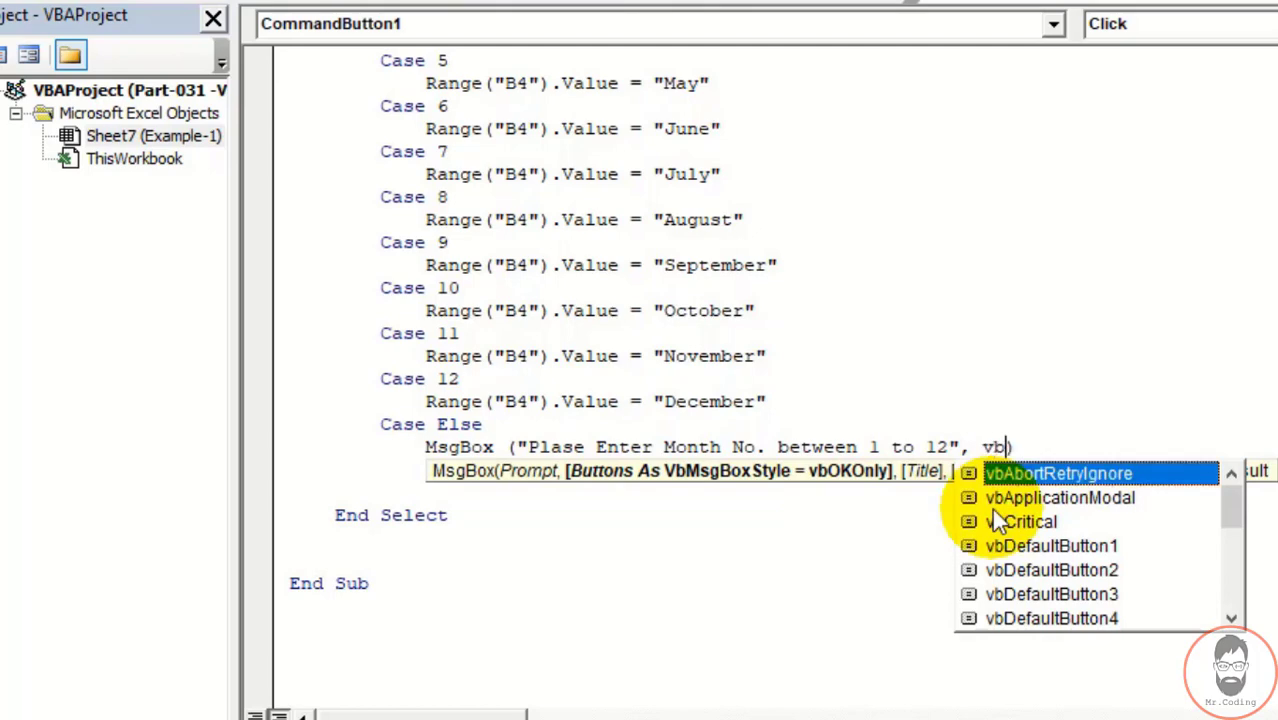
text(in)
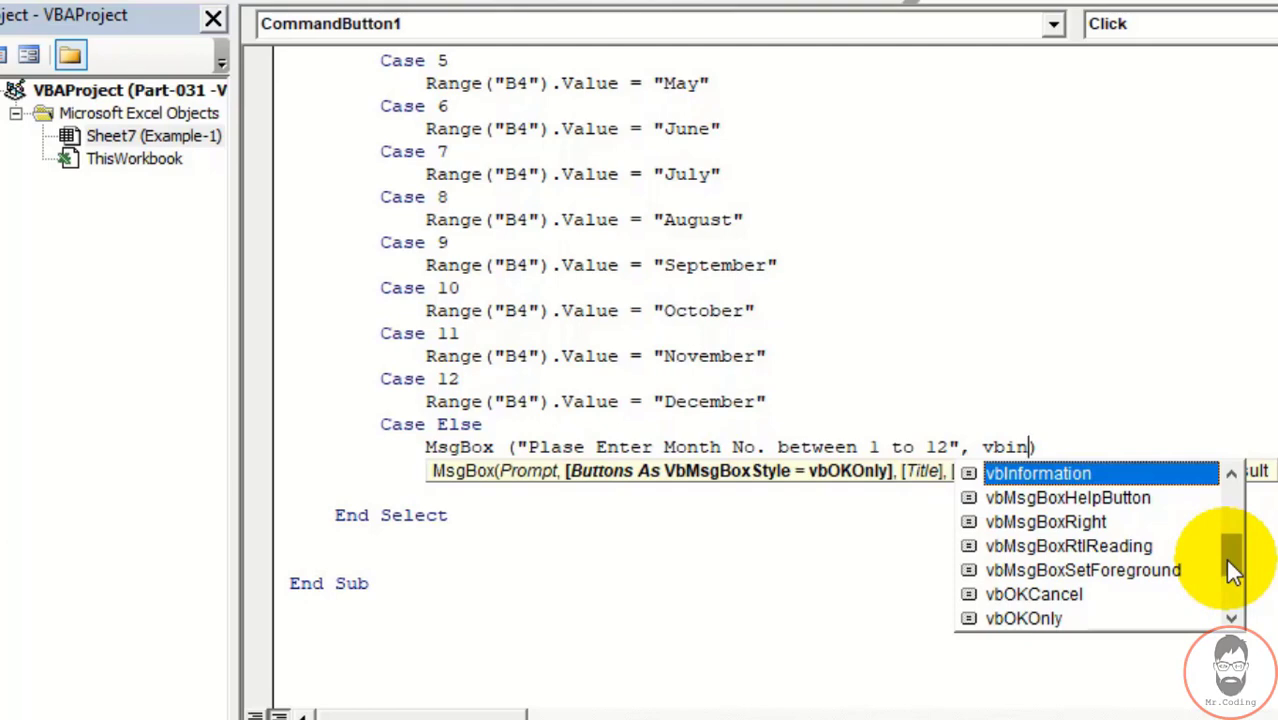
double_click(1068, 480)
click(1058, 484)
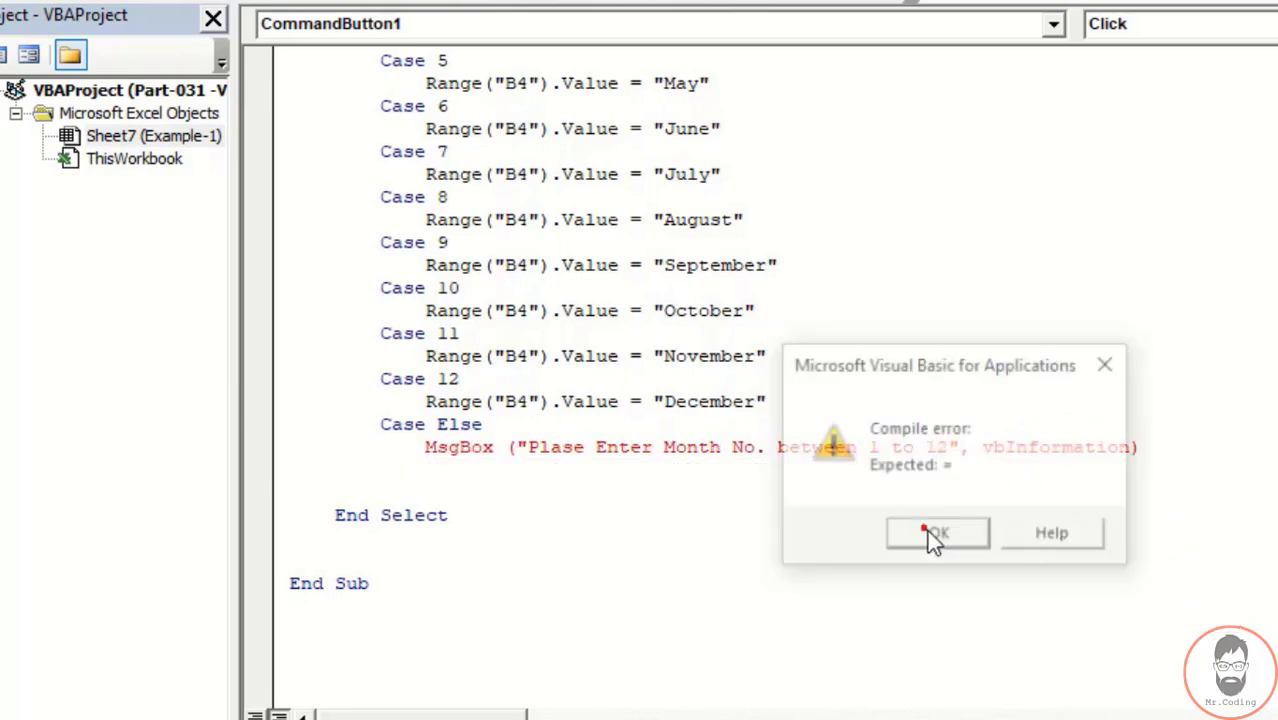
click(962, 535)
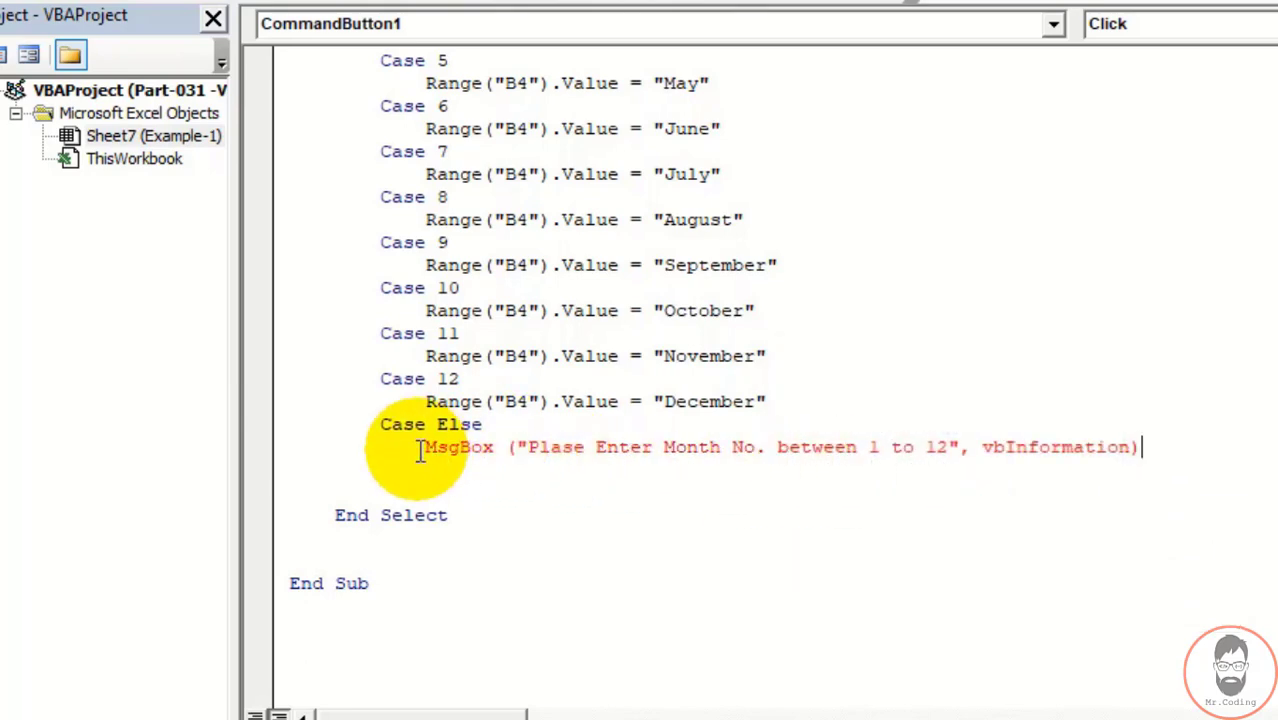
drag(527, 447, 948, 447)
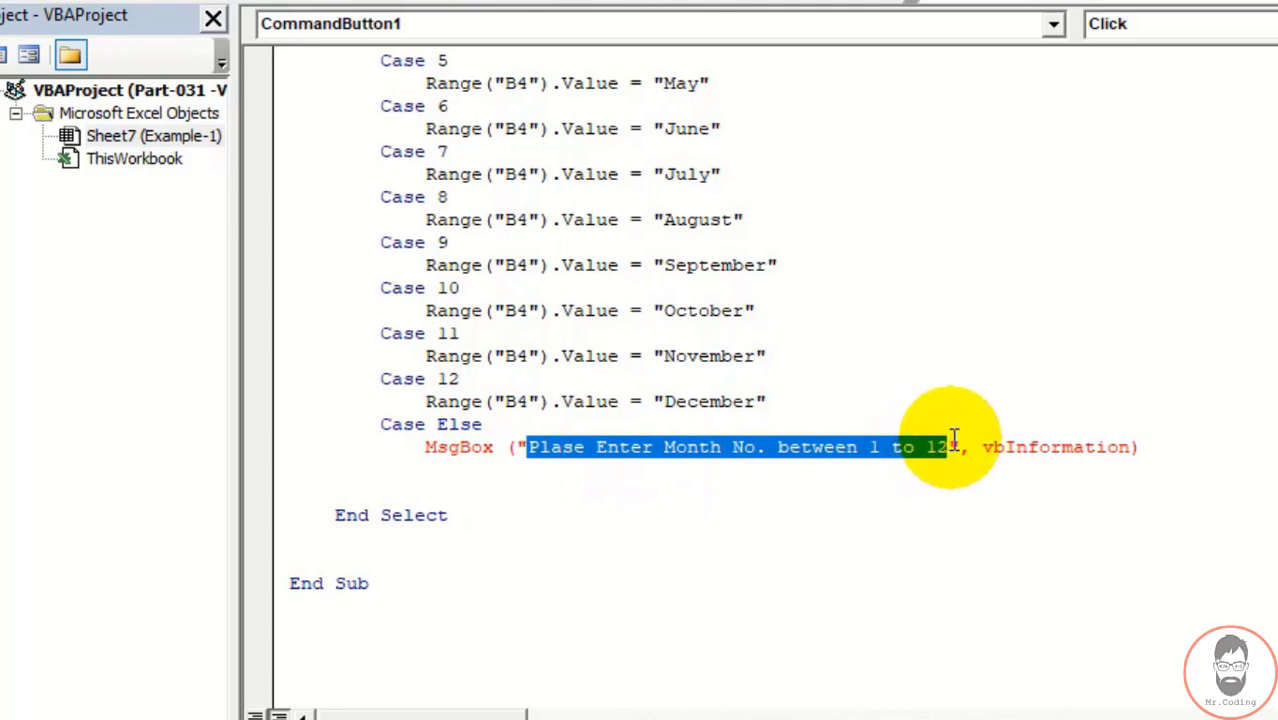
click(1030, 447)
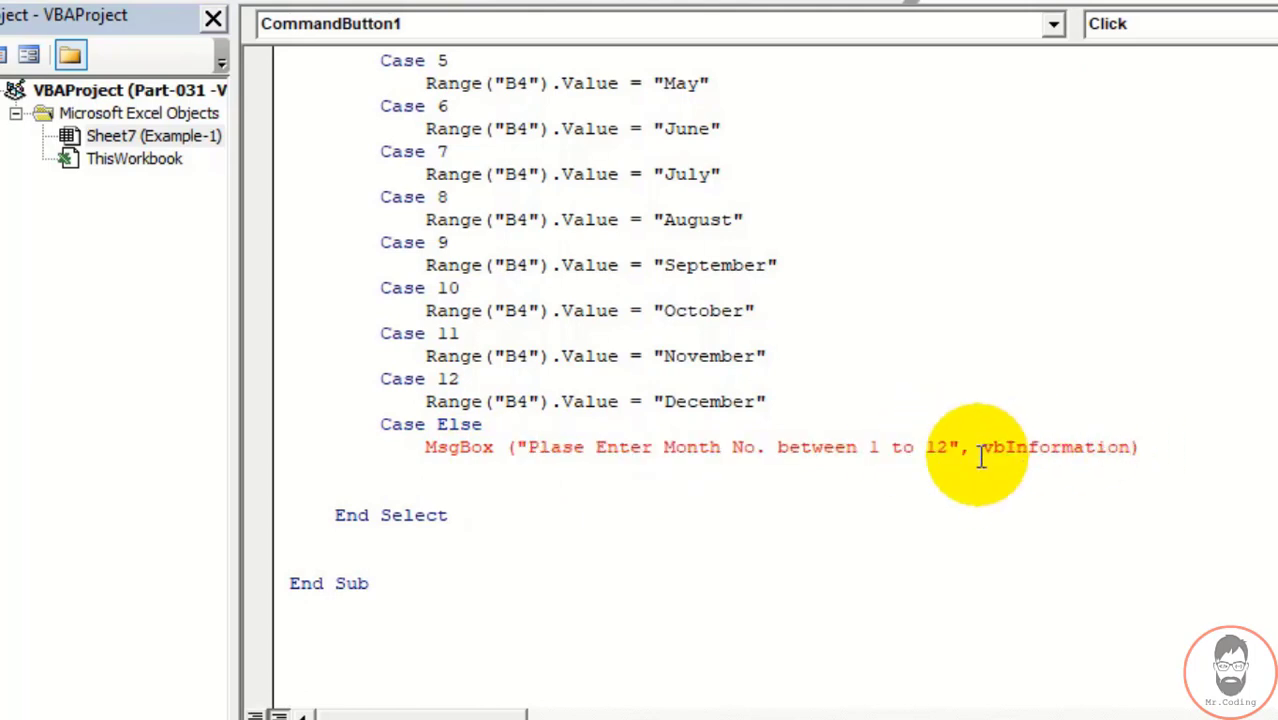
click(1030, 445)
drag(1148, 446, 423, 449)
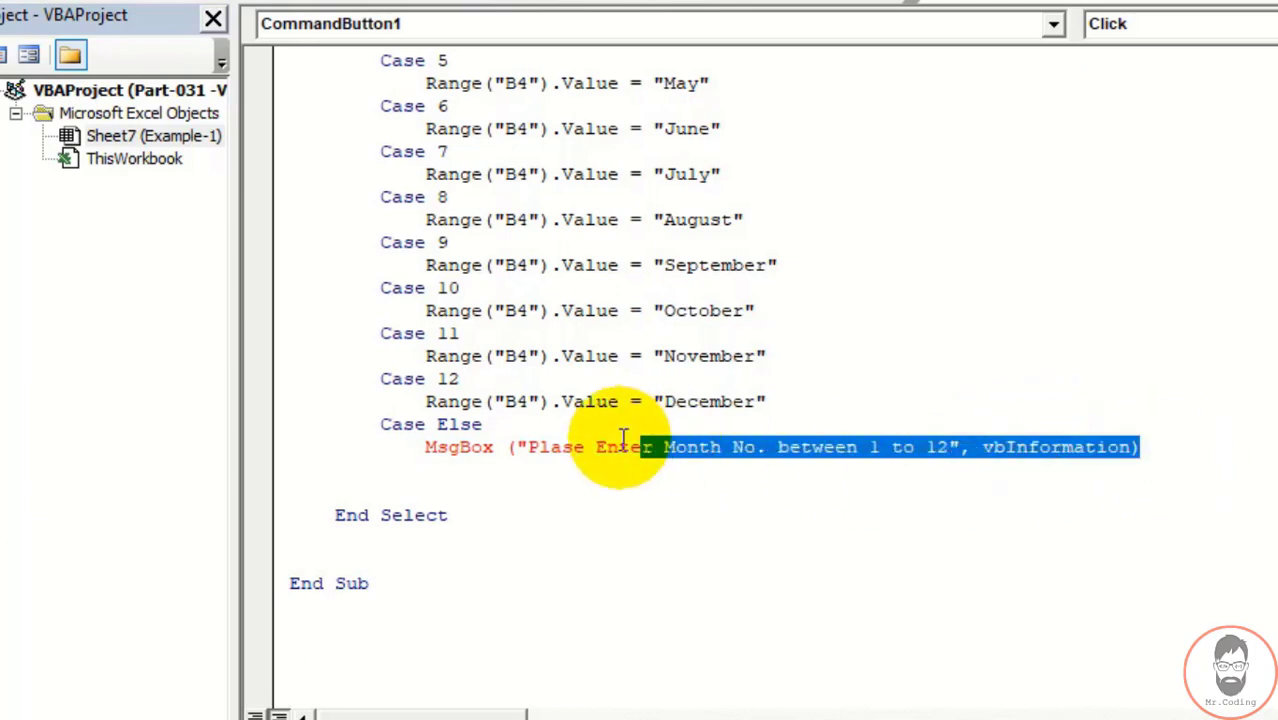
click(421, 447)
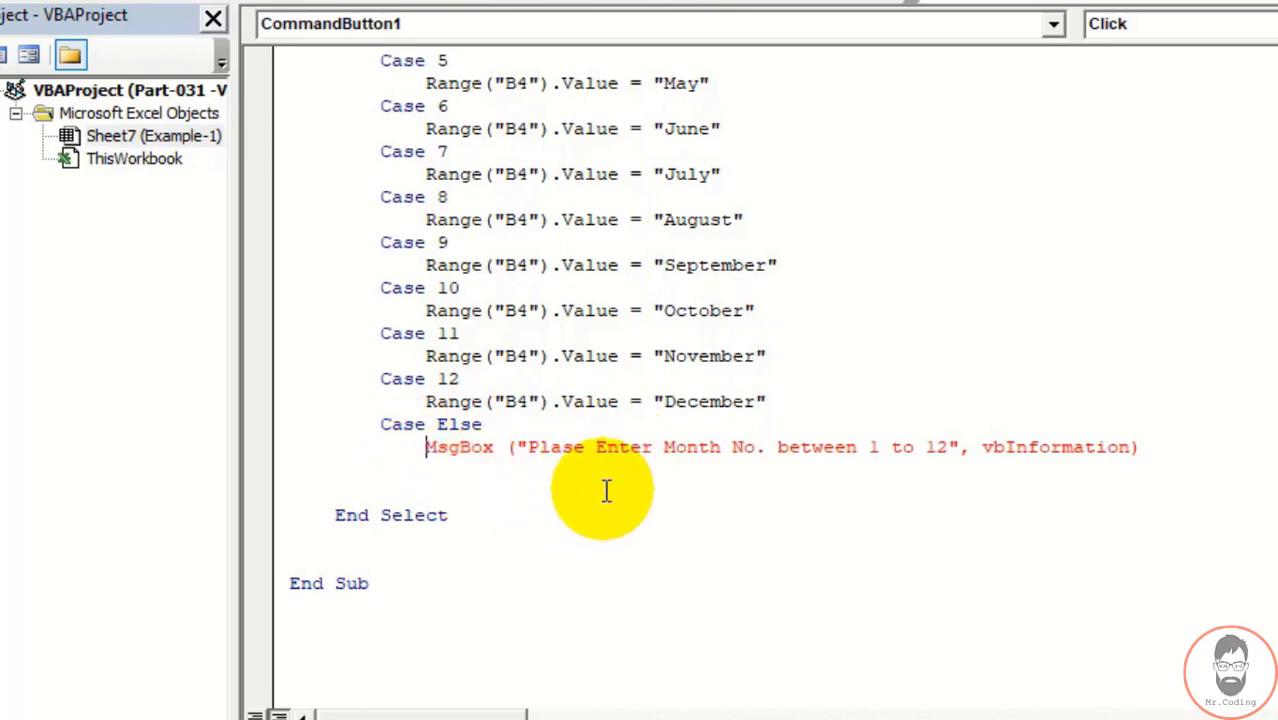
Step: Declare msg As String and change the Case Else line to msg = MsgBox(...)
scroll(608, 400, up, 2)
scroll(608, 350, up, 3)
click(634, 92)
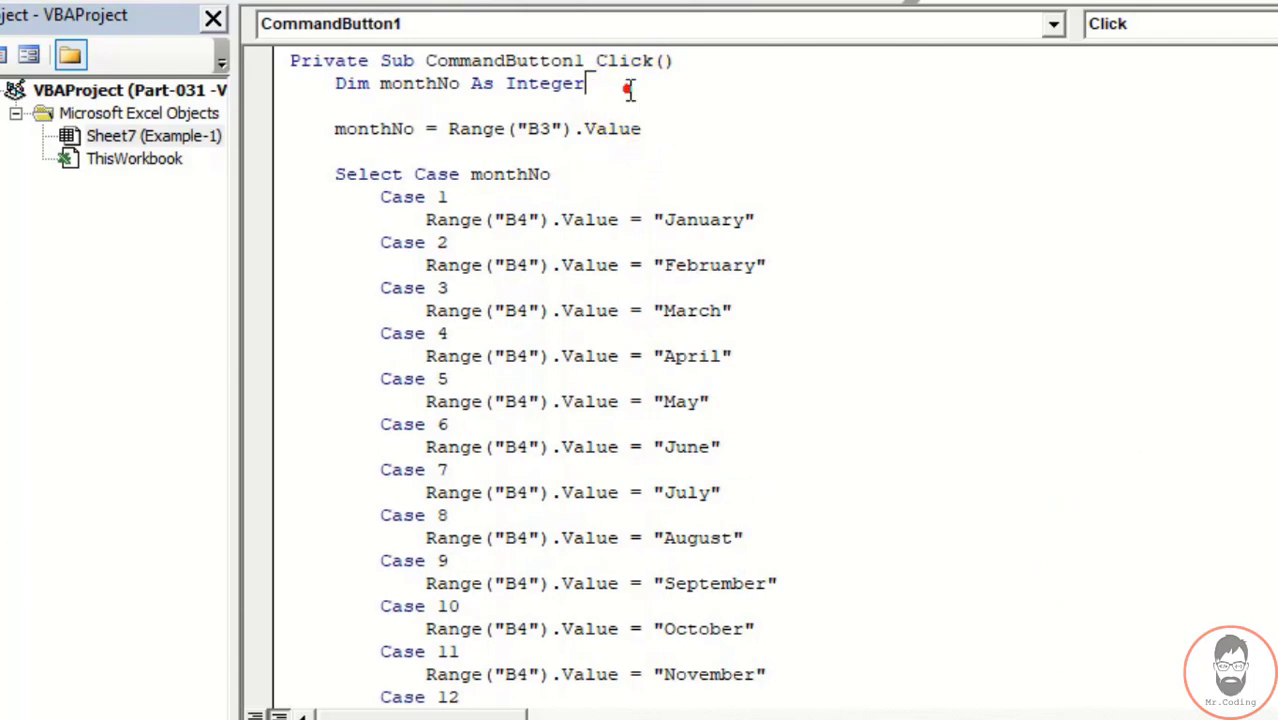
key(Return)
text(dim msg)
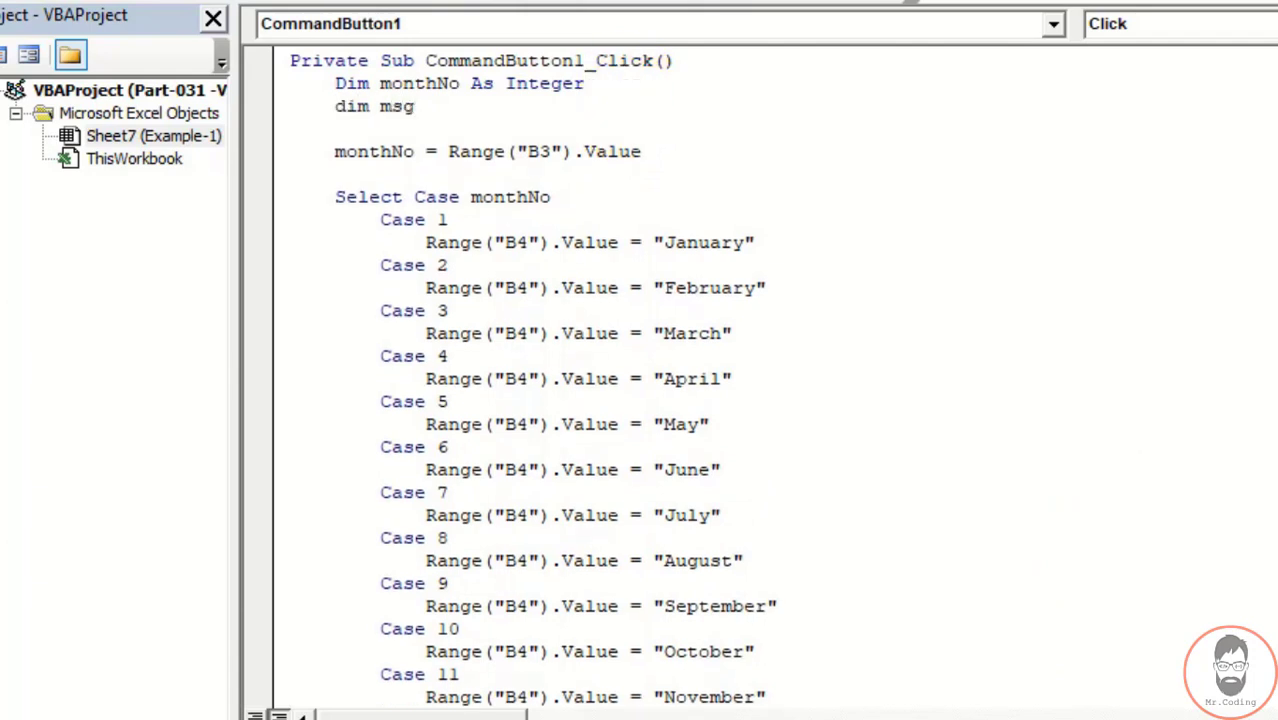
text(as Str)
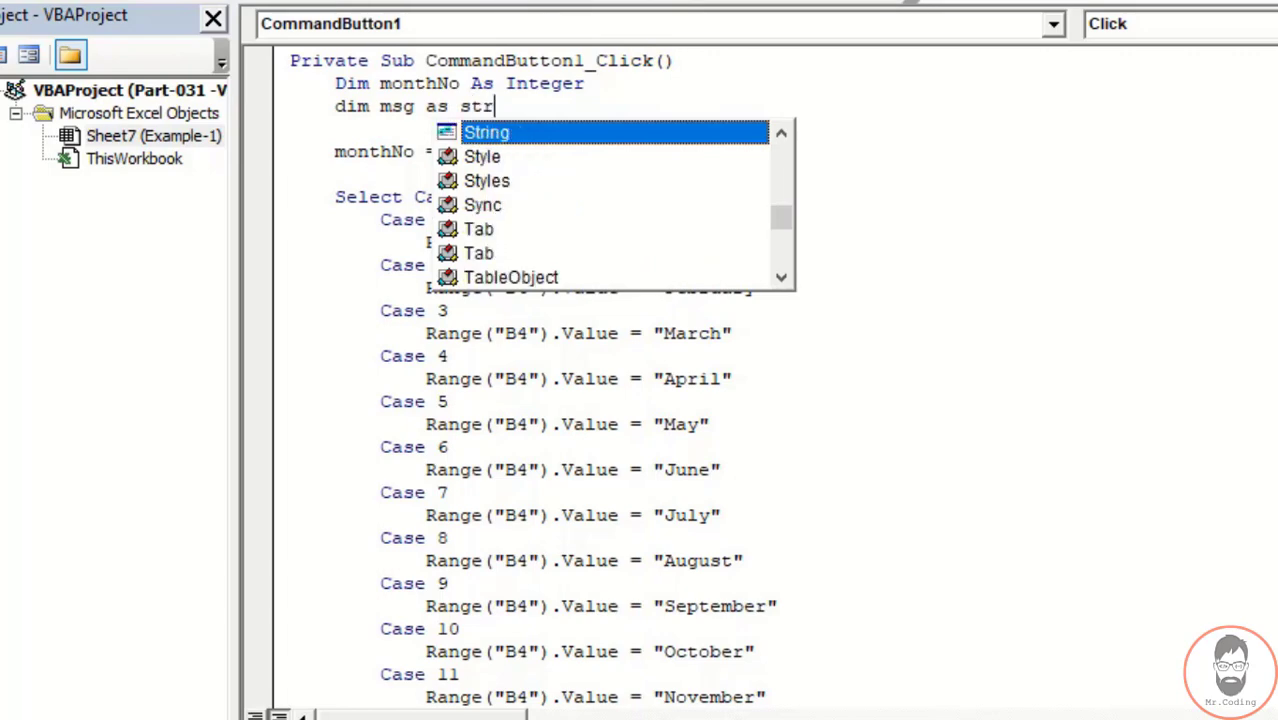
key(Tab)
scroll(522, 362, down, 5)
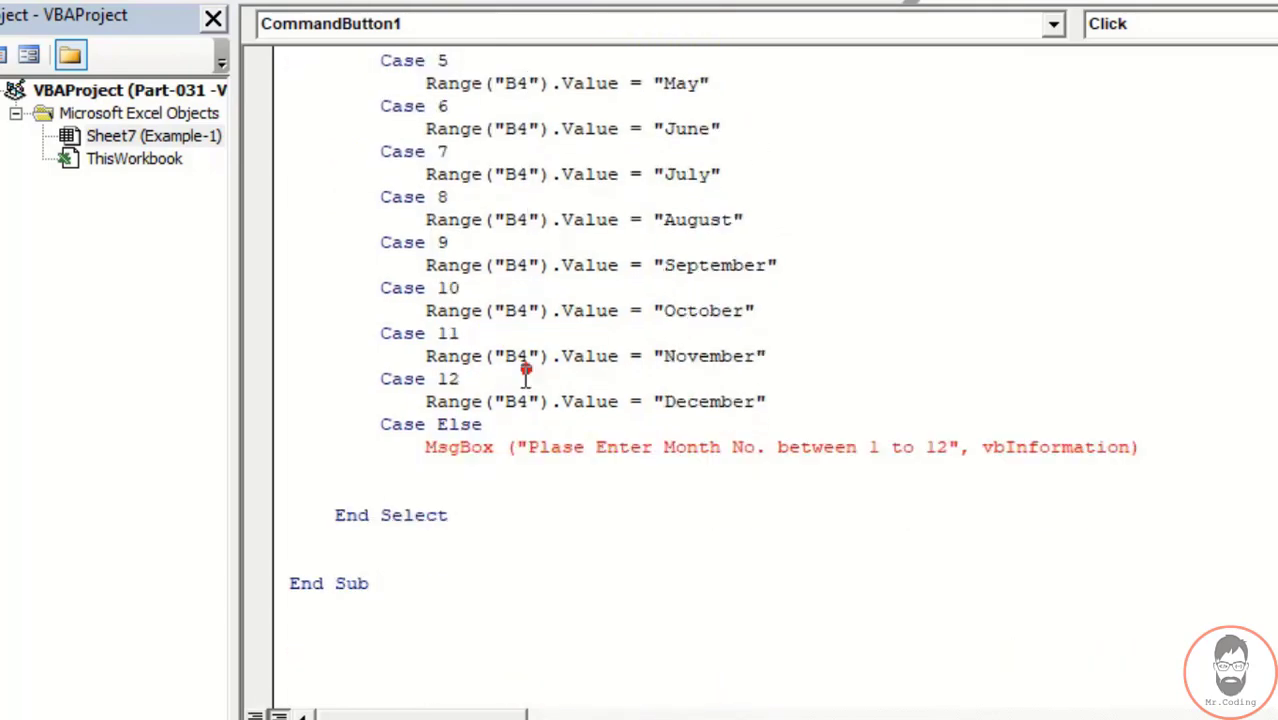
click(465, 447)
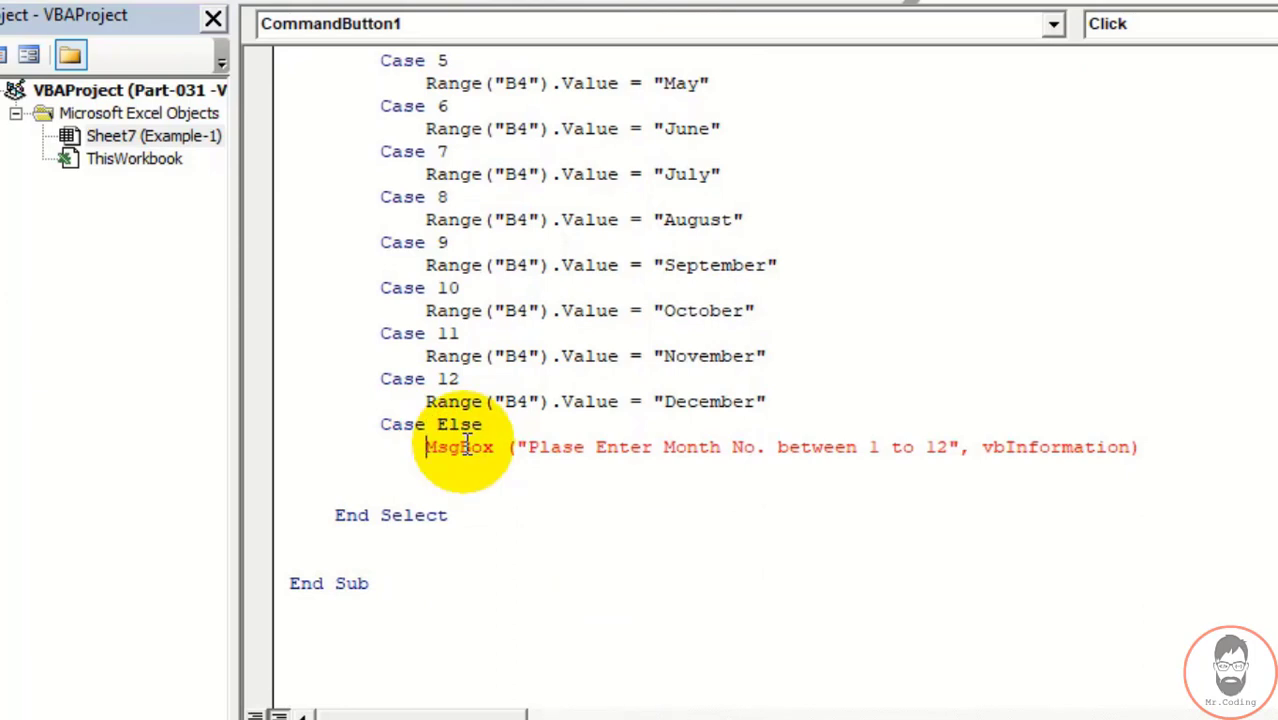
text(msg =)
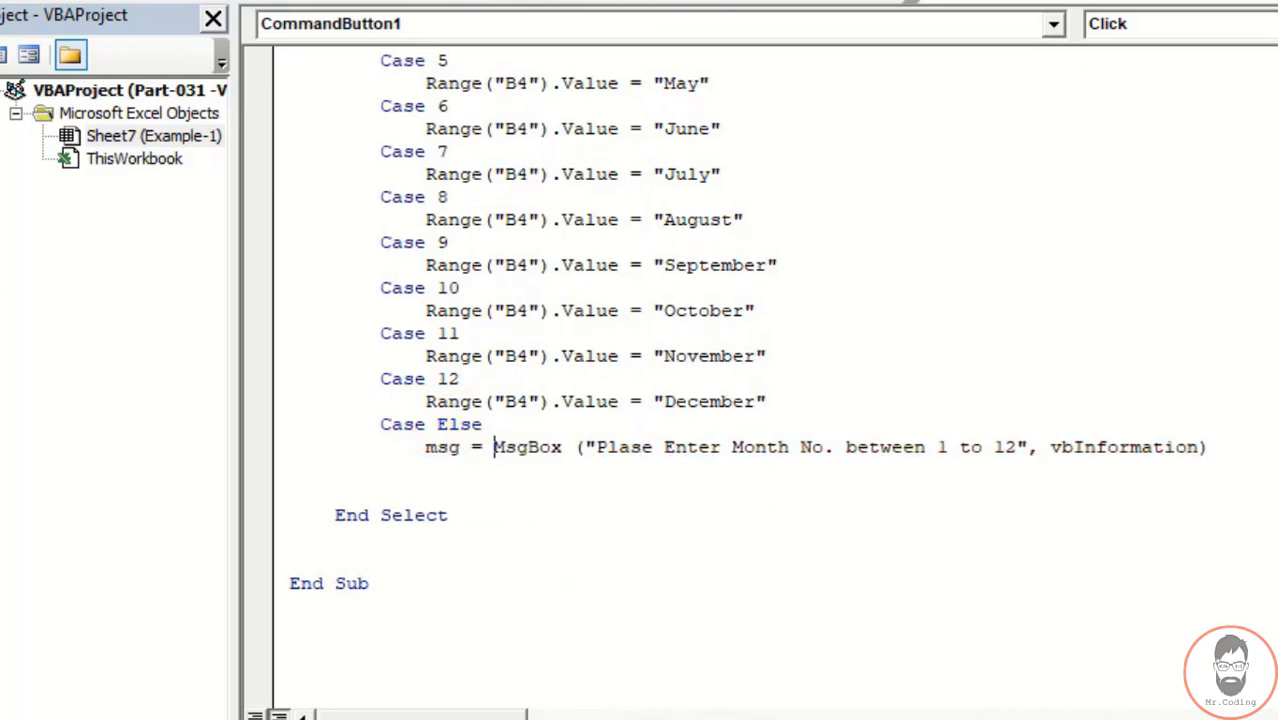
click(470, 447)
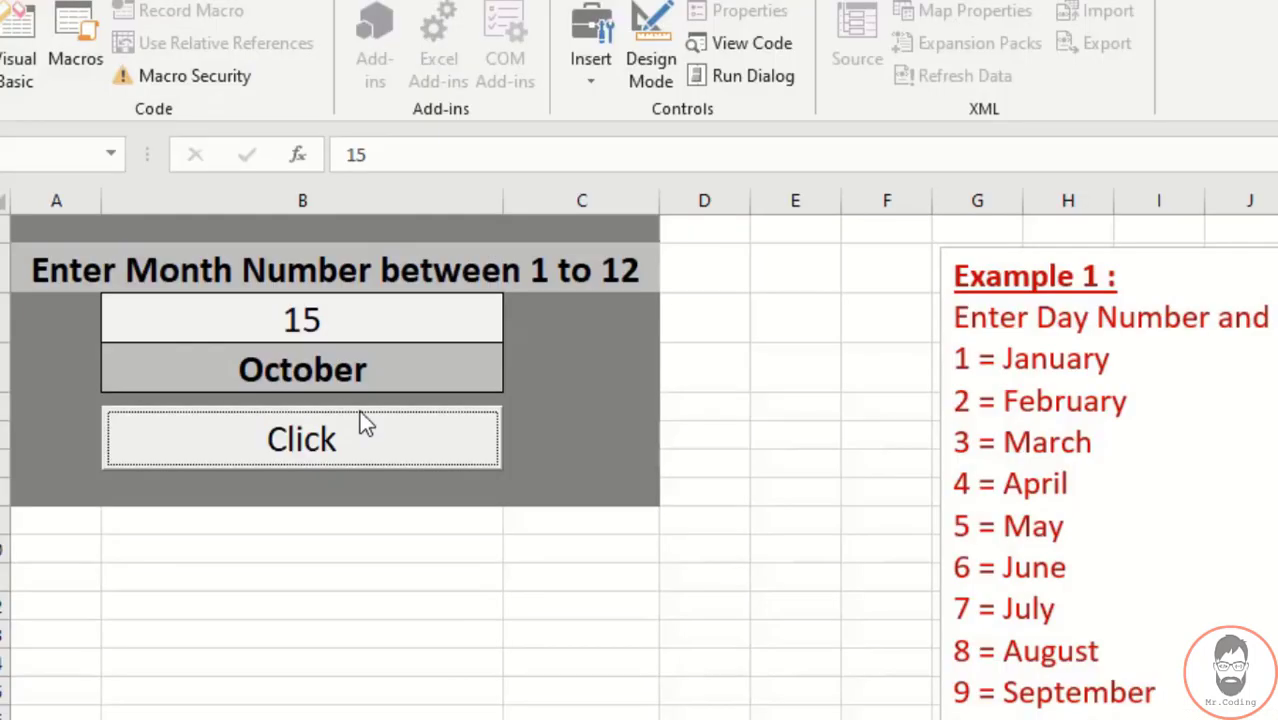
Step: Run the macro with 15, close the information-icon warning, and switch back to the VBA code
click(368, 450)
click(316, 440)
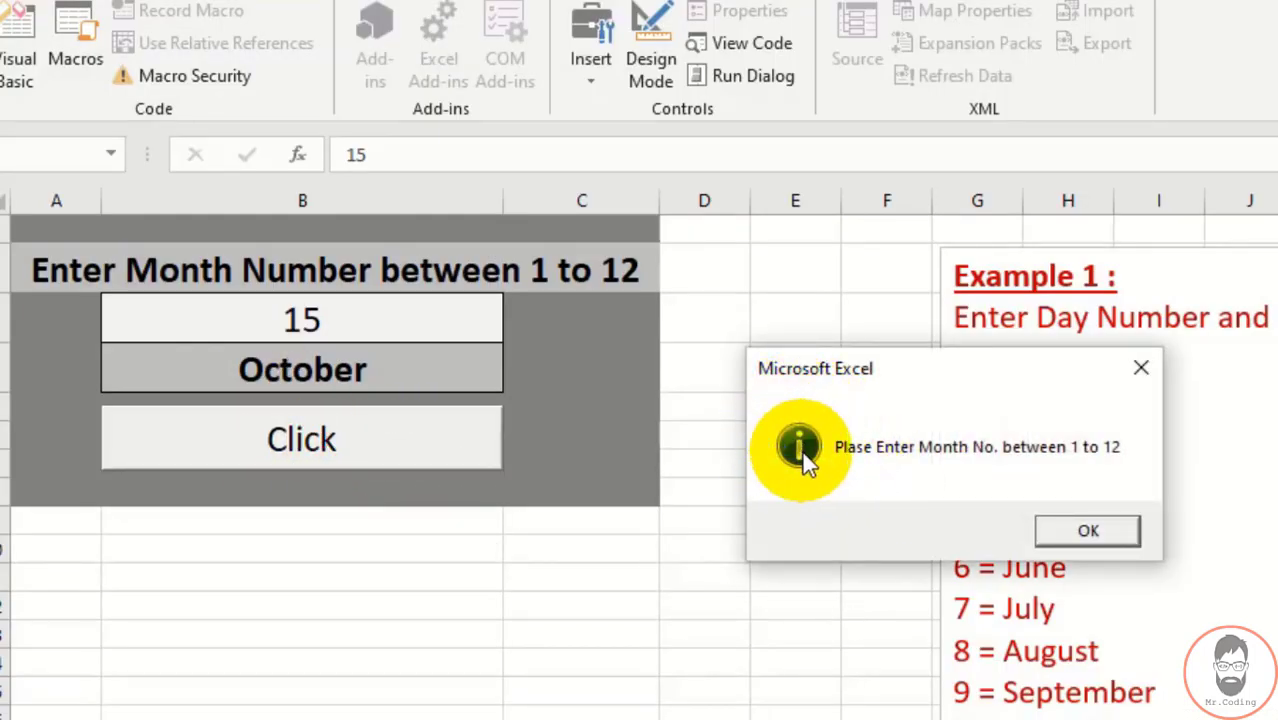
click(1088, 532)
key(alt+F11)
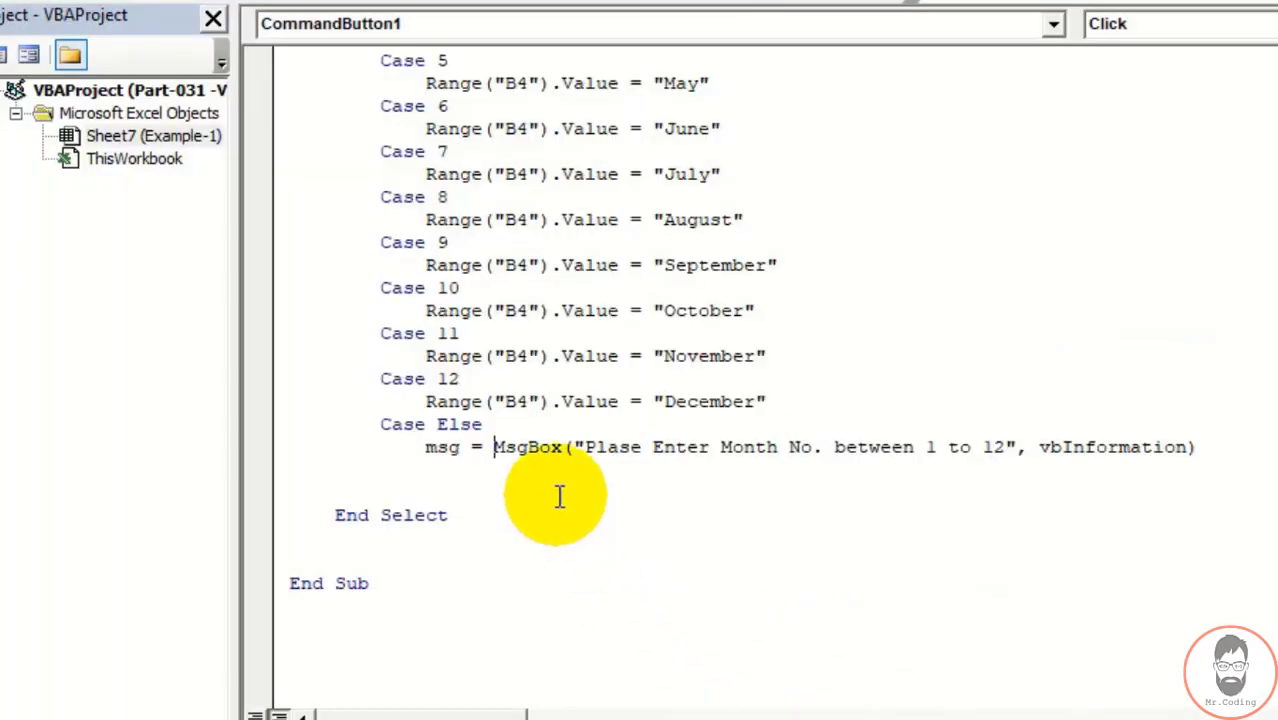
key(alt+F11)
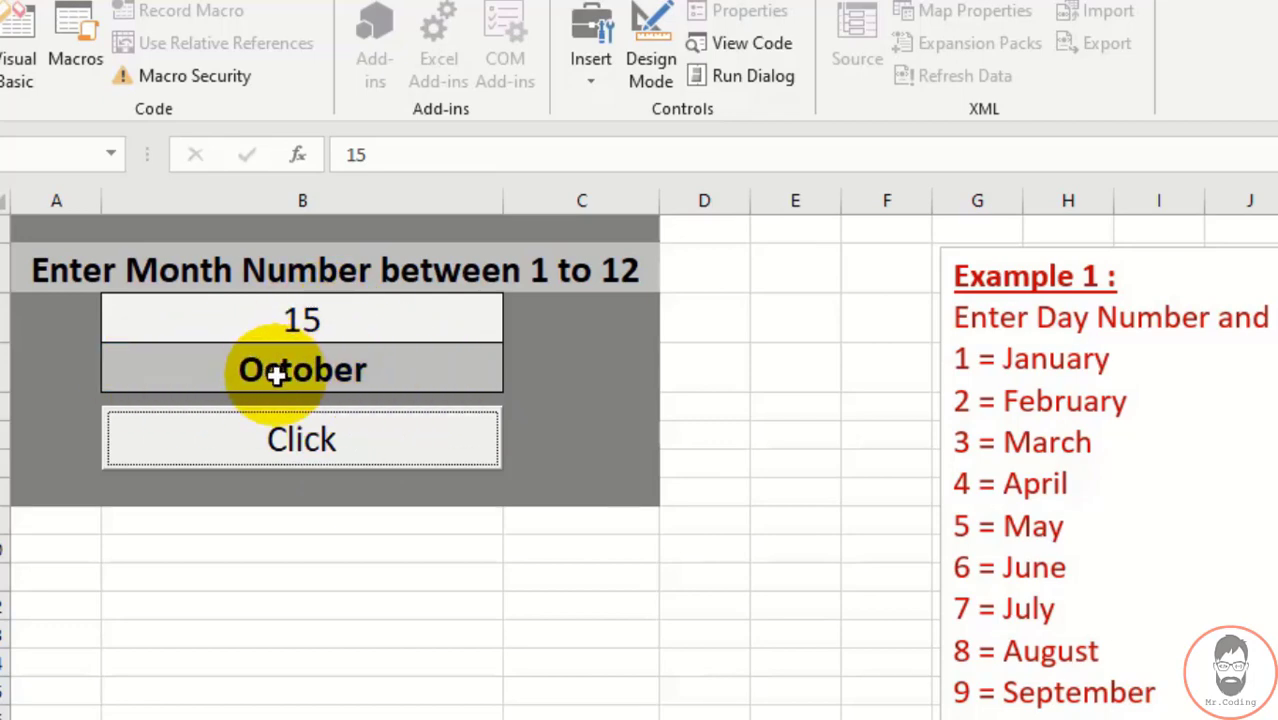
key(alt+Tab)
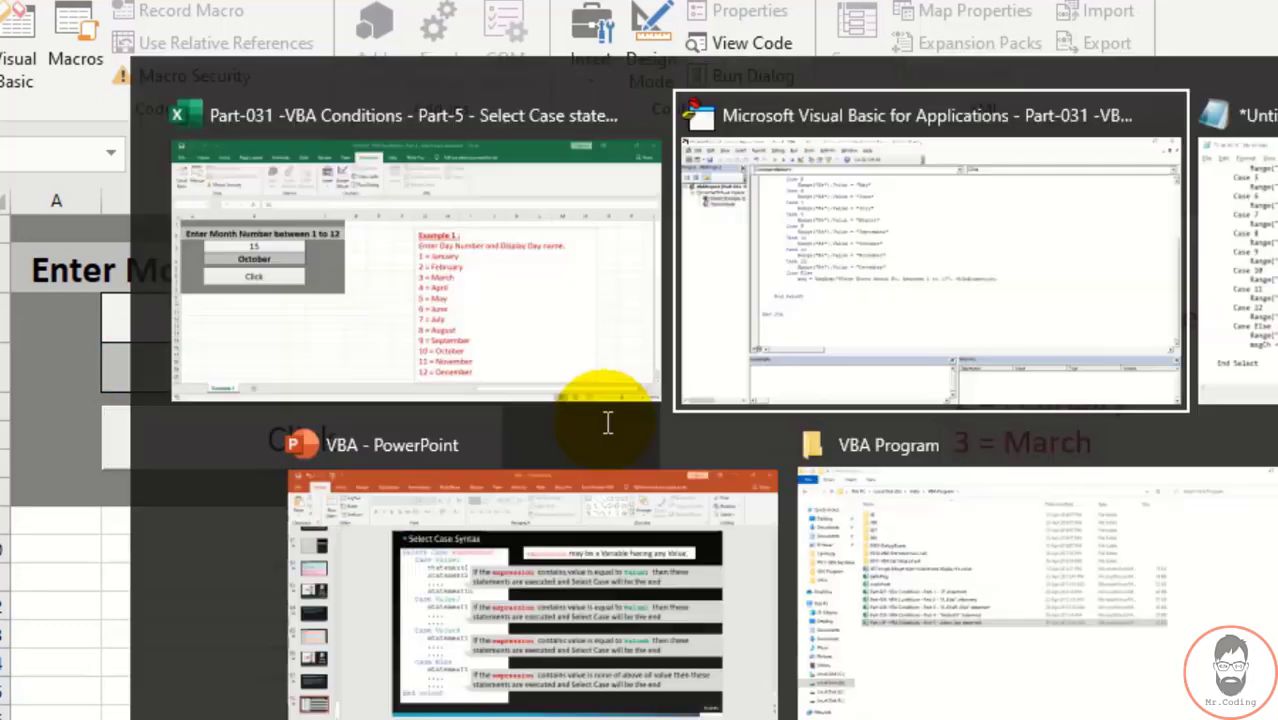
Step: Copy the December Range("B4").Value line below the MsgBox, change it to "", and return to the sheet
drag(776, 401, 417, 401)
key(ctrl+c)
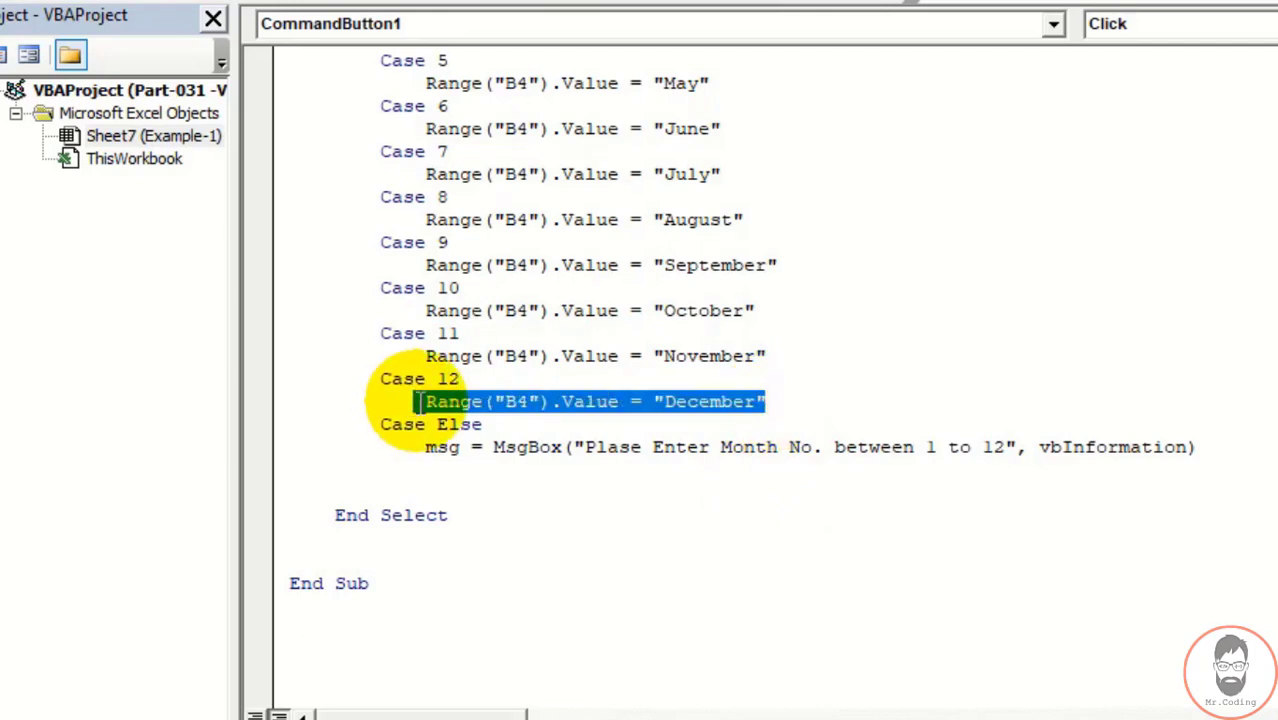
click(1211, 461)
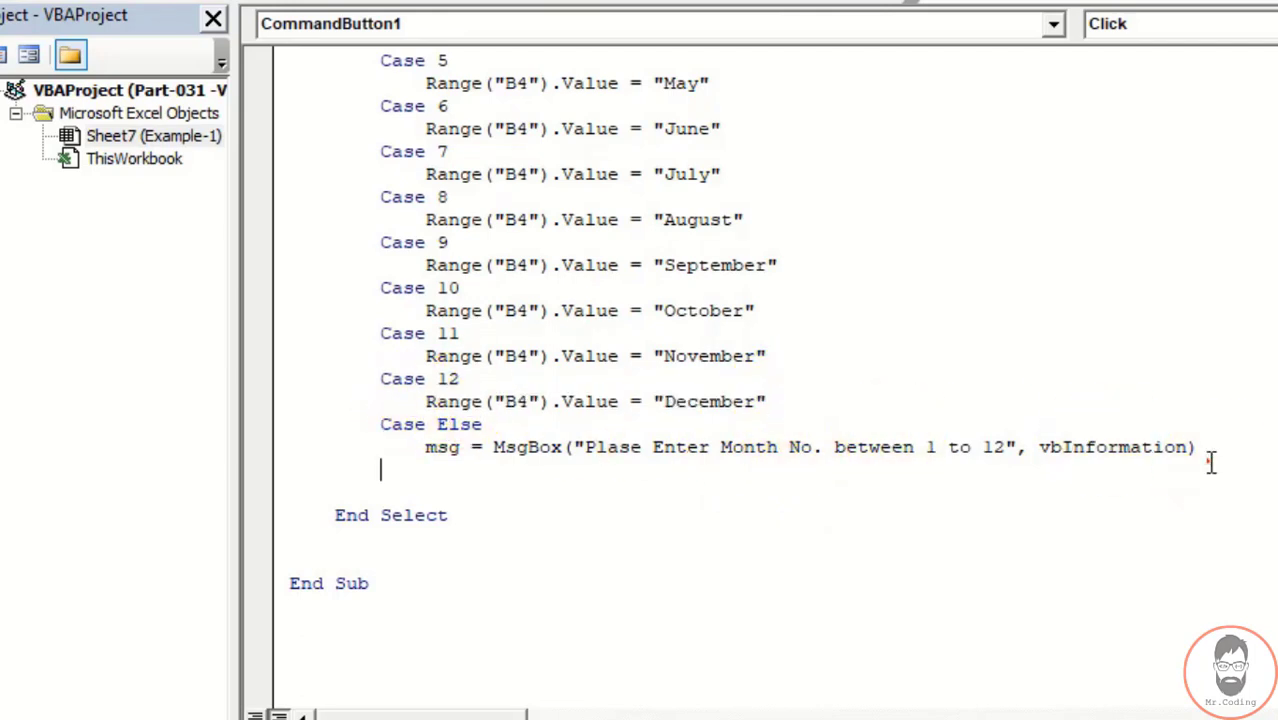
key(Return)
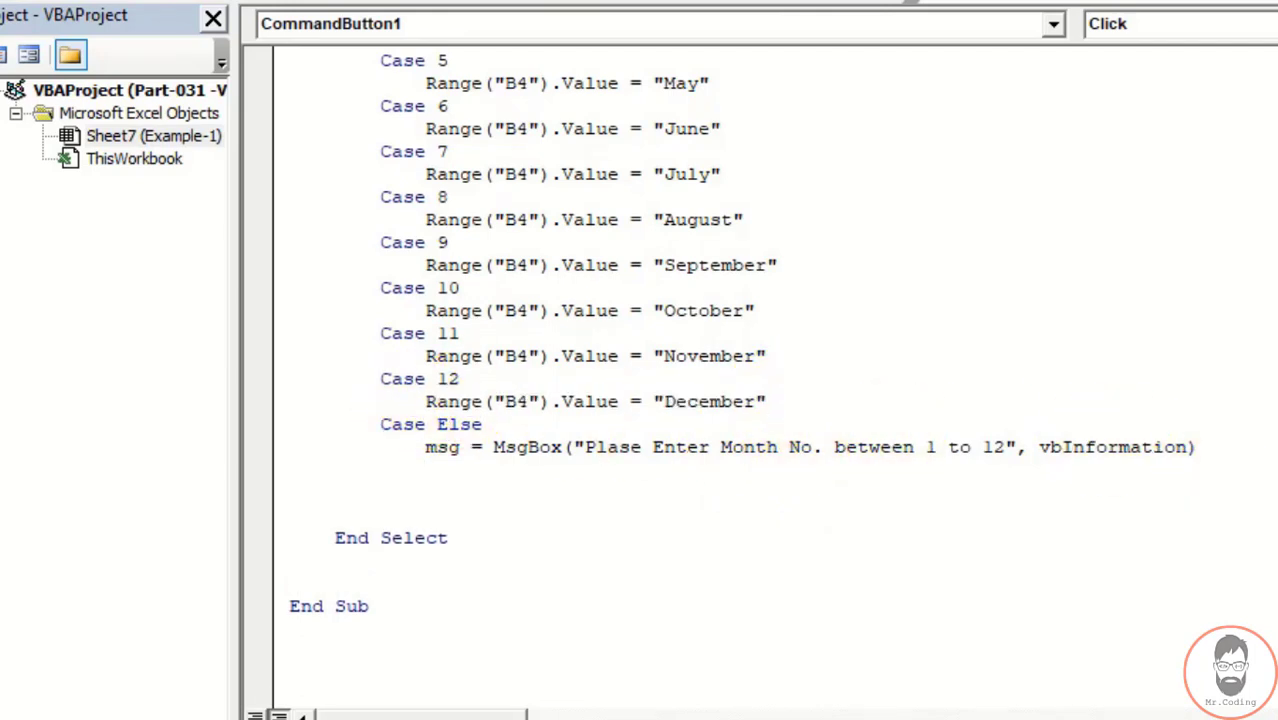
key(ctrl+v)
drag(664, 471, 762, 470)
key(Delete)
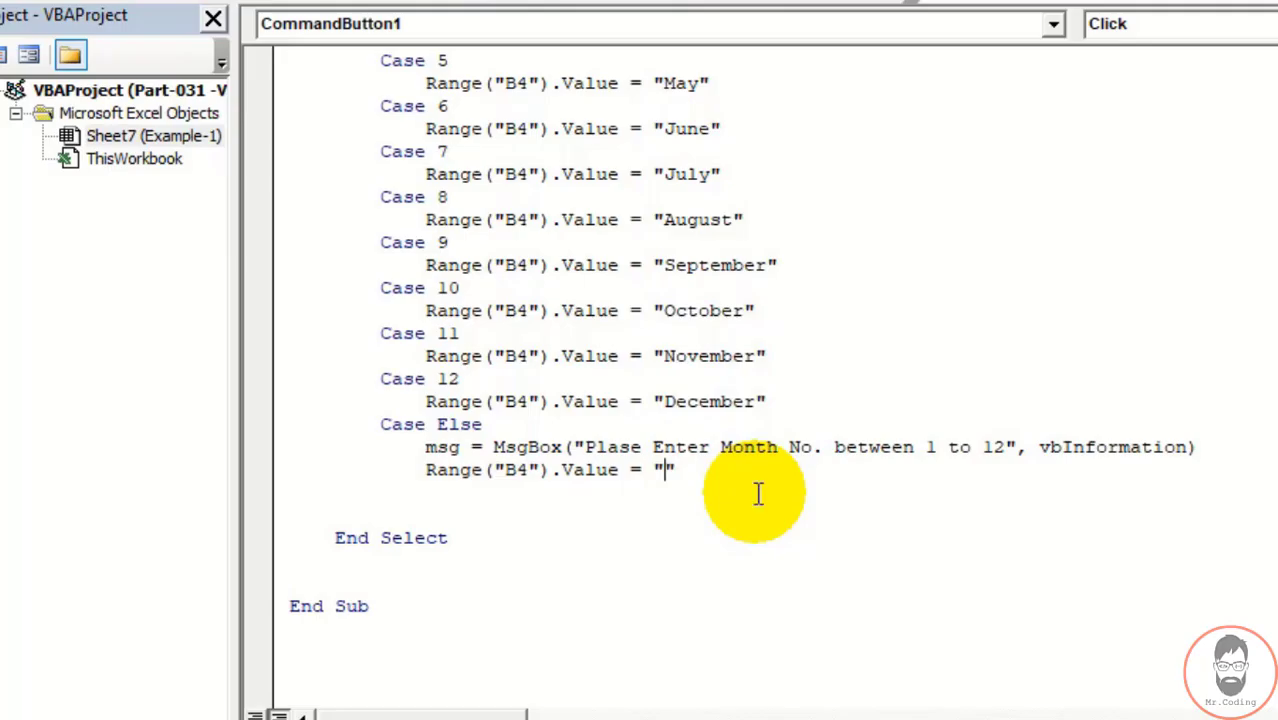
key(alt+F11)
click(340, 320)
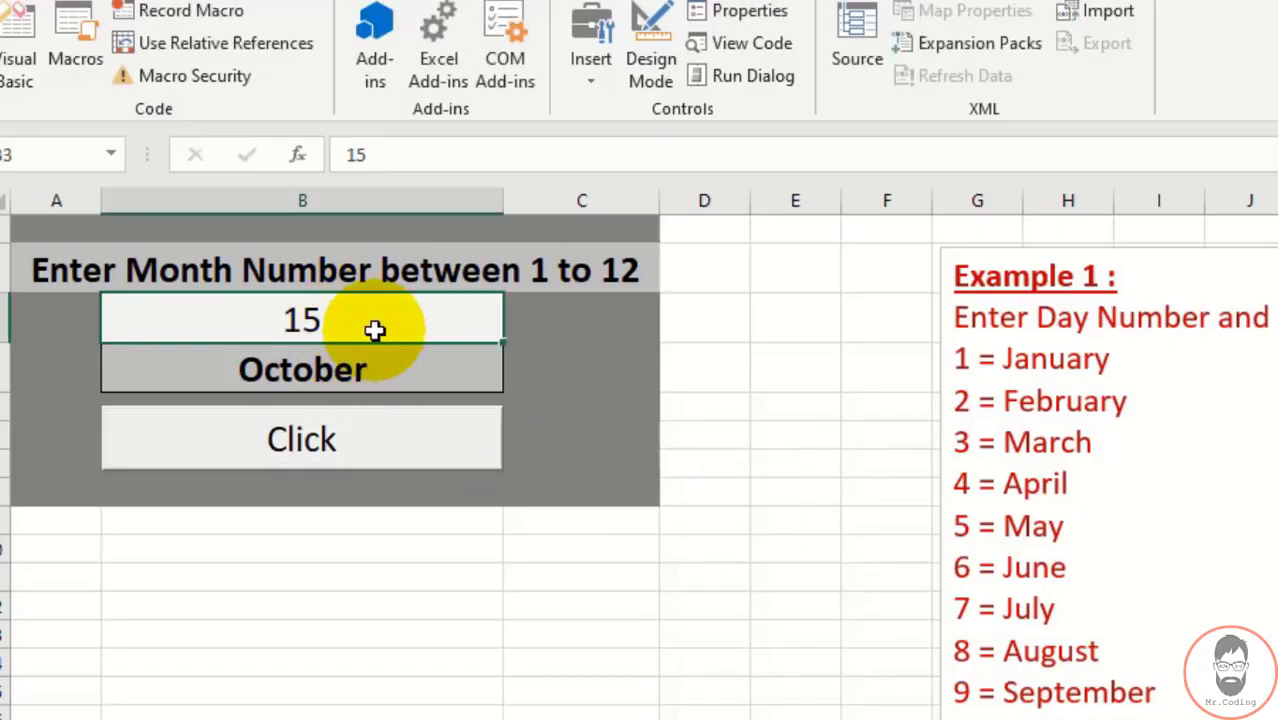
Step: Run the macro with 15, close the information message, and confirm B4 is blank
click(343, 436)
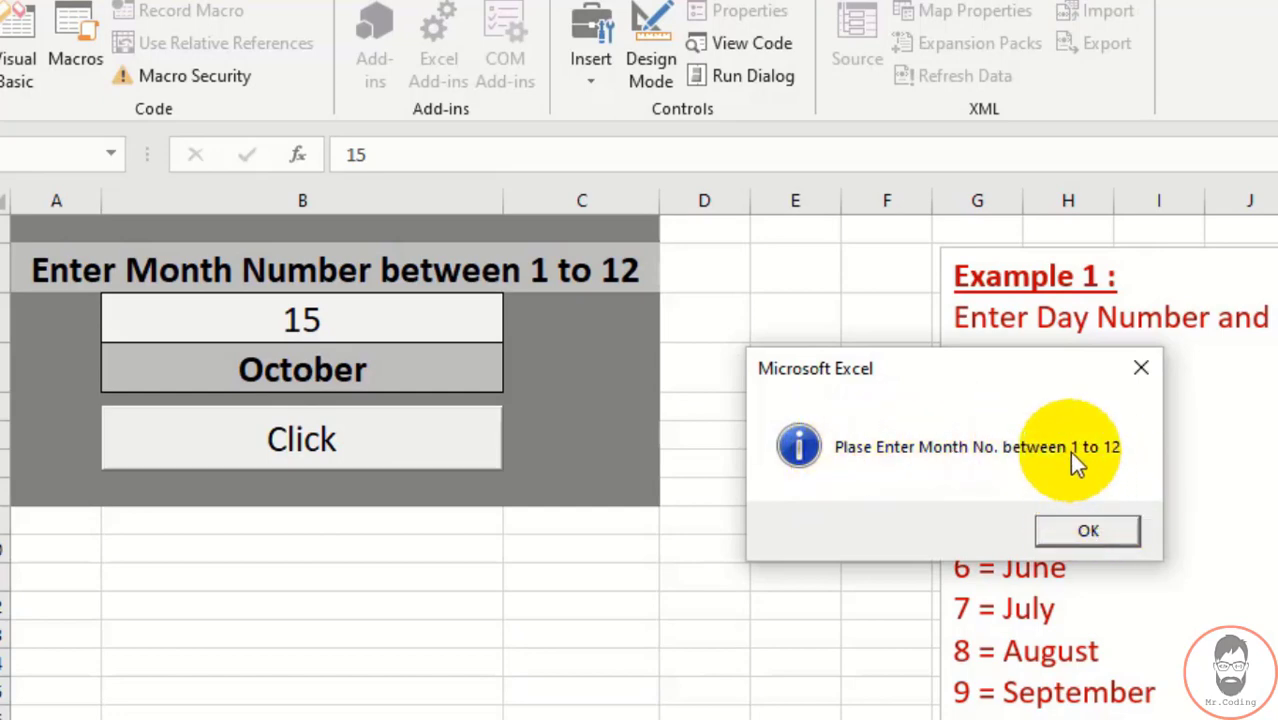
click(1086, 531)
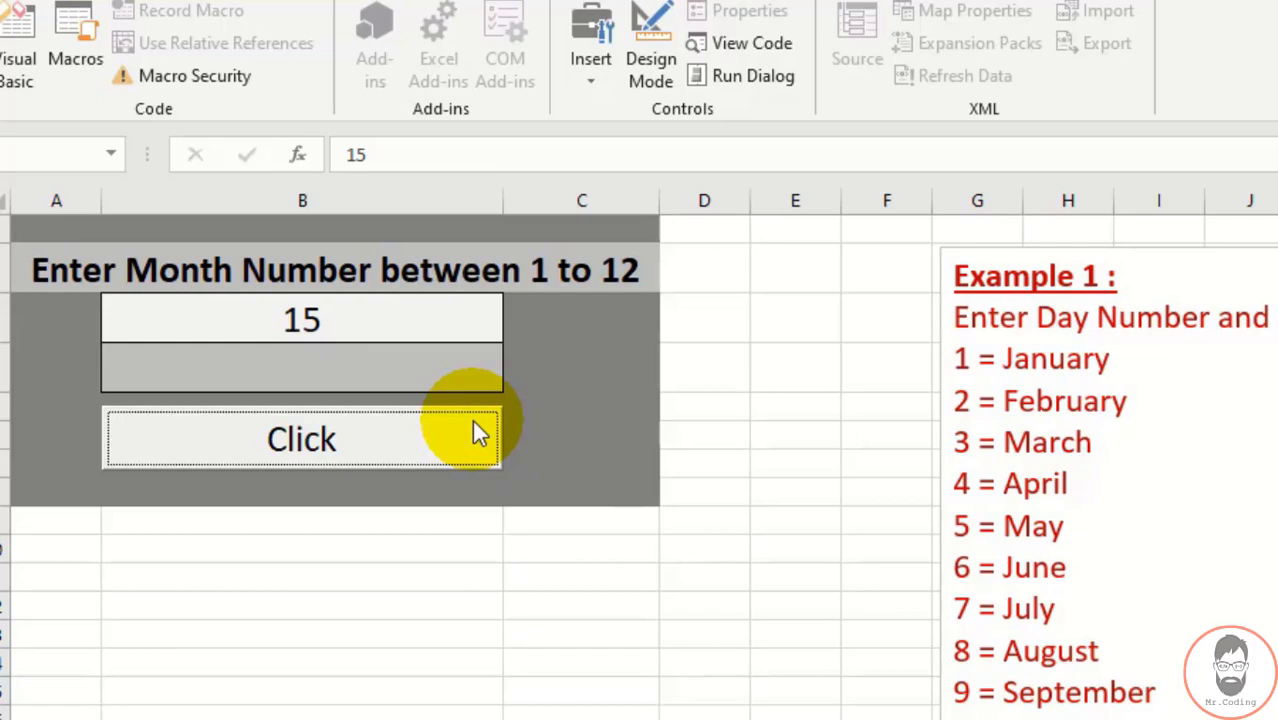
click(1110, 247)
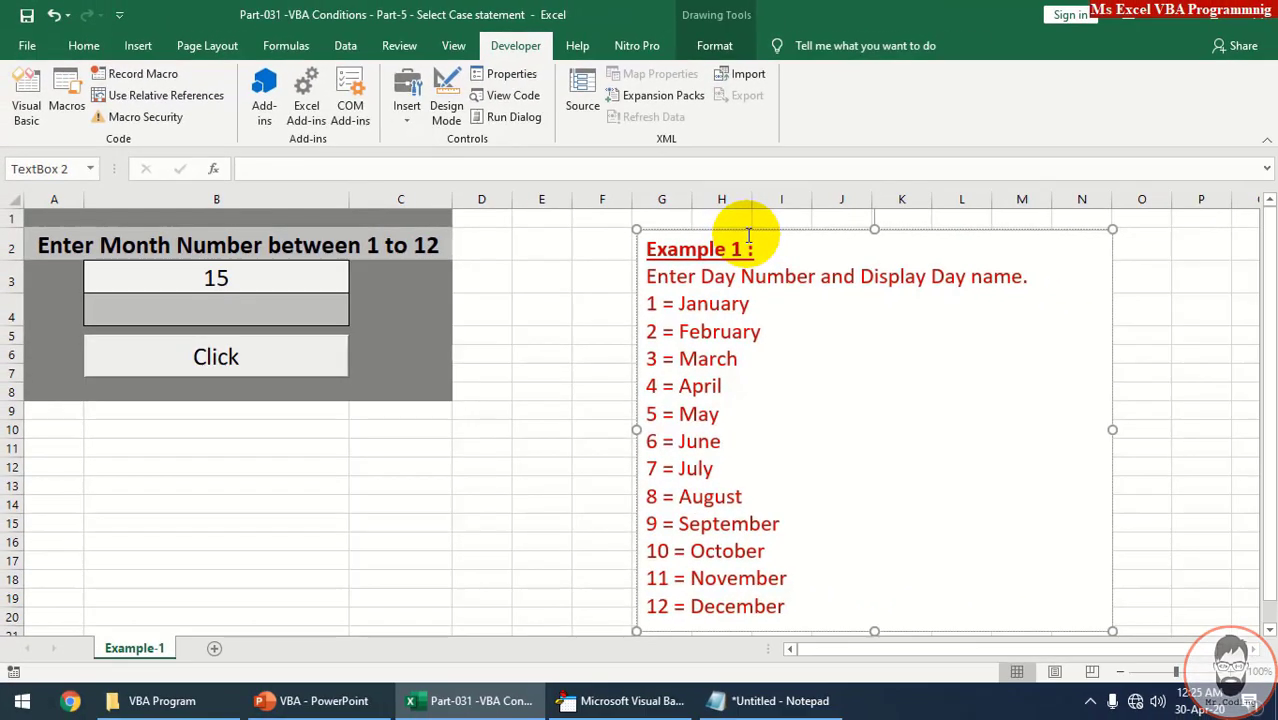